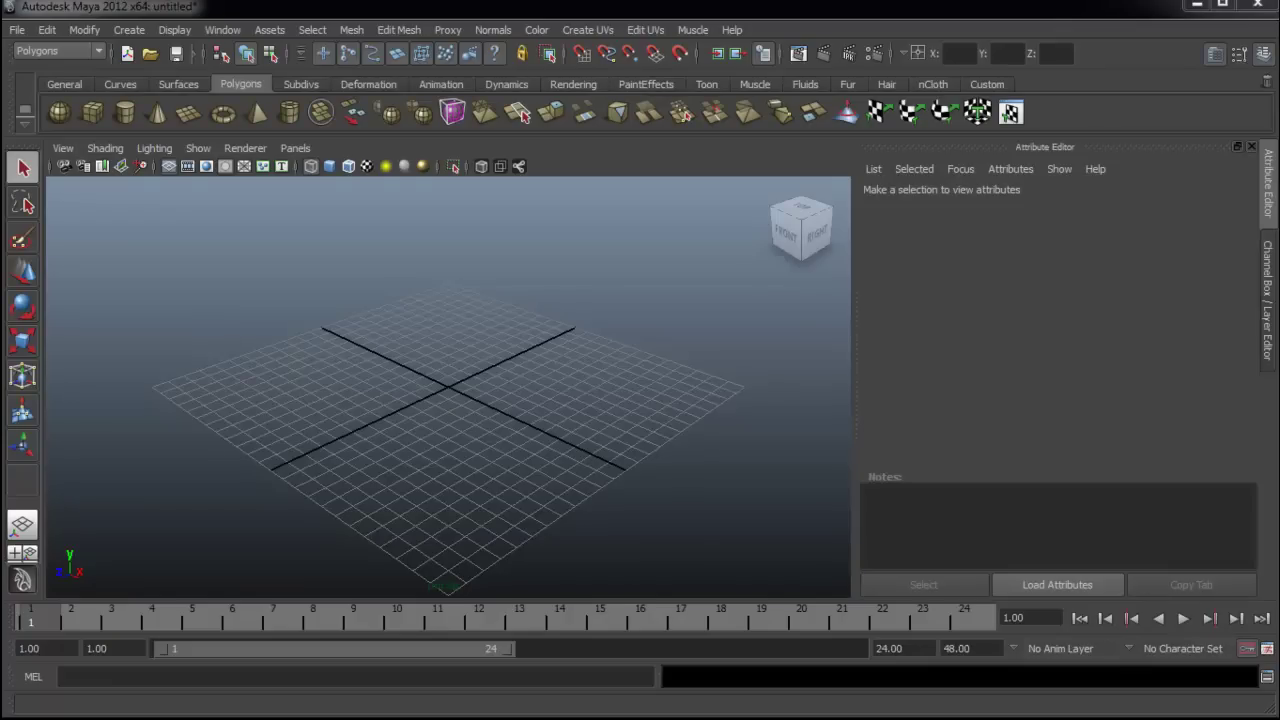
Create a polygon cube, scale it up to 5.626, flatten its depth to 2.507, and show it shaded.
mouse_move(418, 309)
alt+mouse_down()
mouse_move(343, 323)
mouse_move(612, 339)
alt+mouse_up()
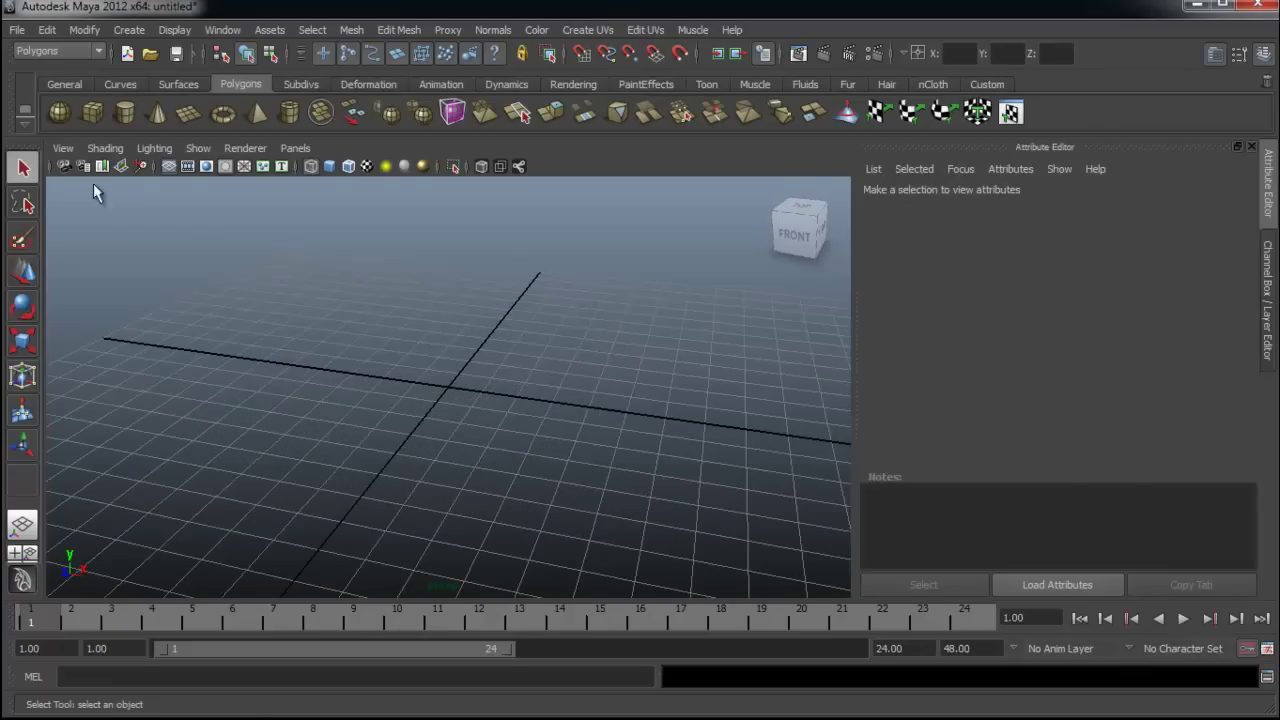
click(92, 112)
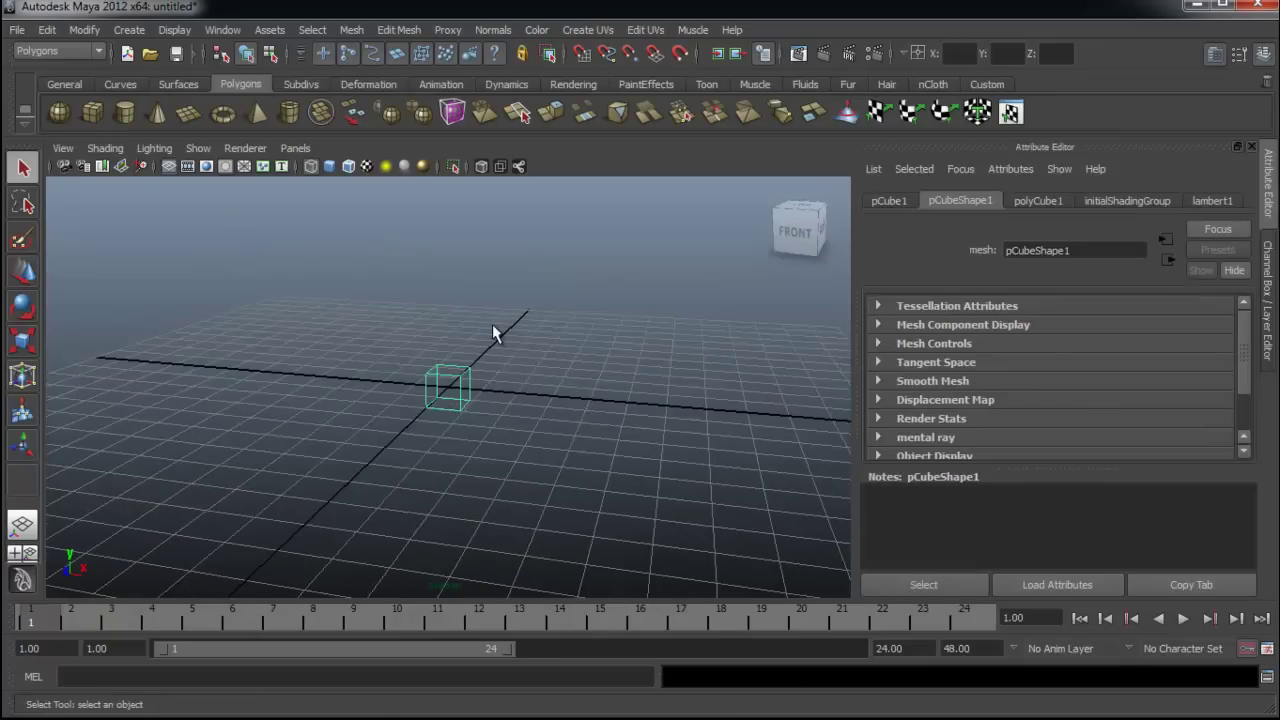
key(r)
drag(448, 388, 382, 483)
drag(424, 415, 449, 410)
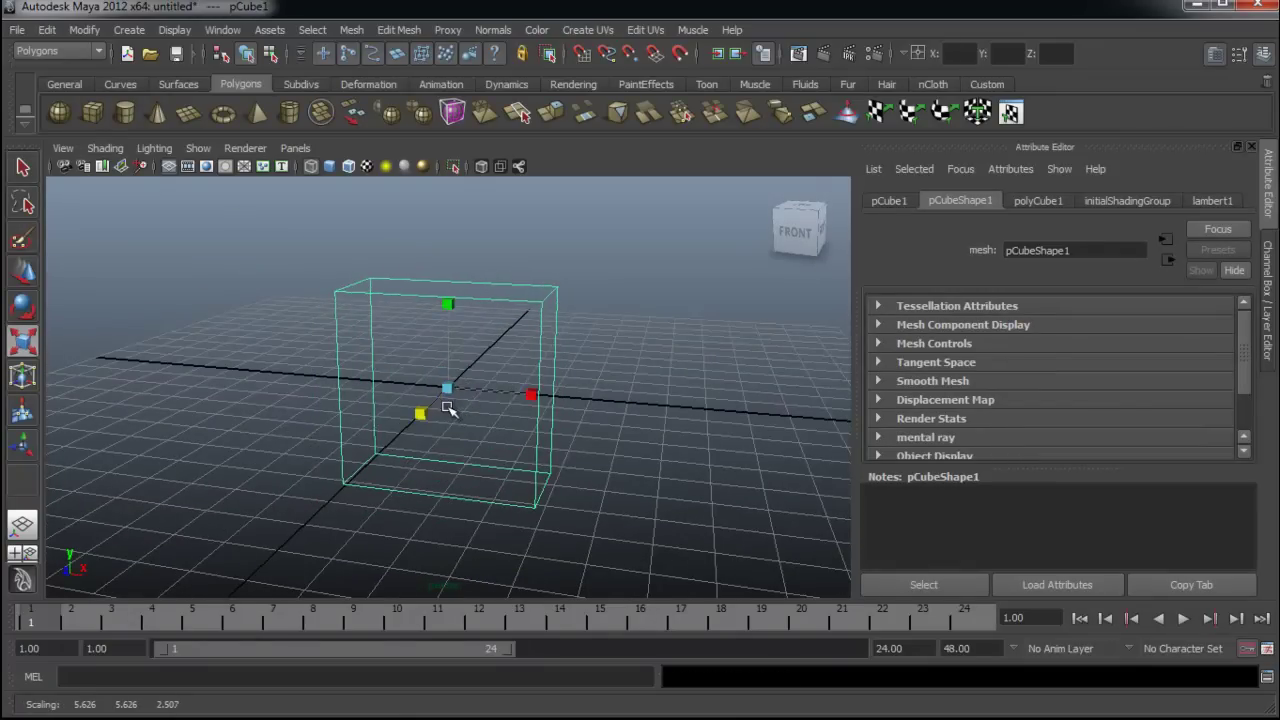
key(5)
Orbit around the shaded block and switch it to face selection.
alt+drag(554, 414, 452, 437)
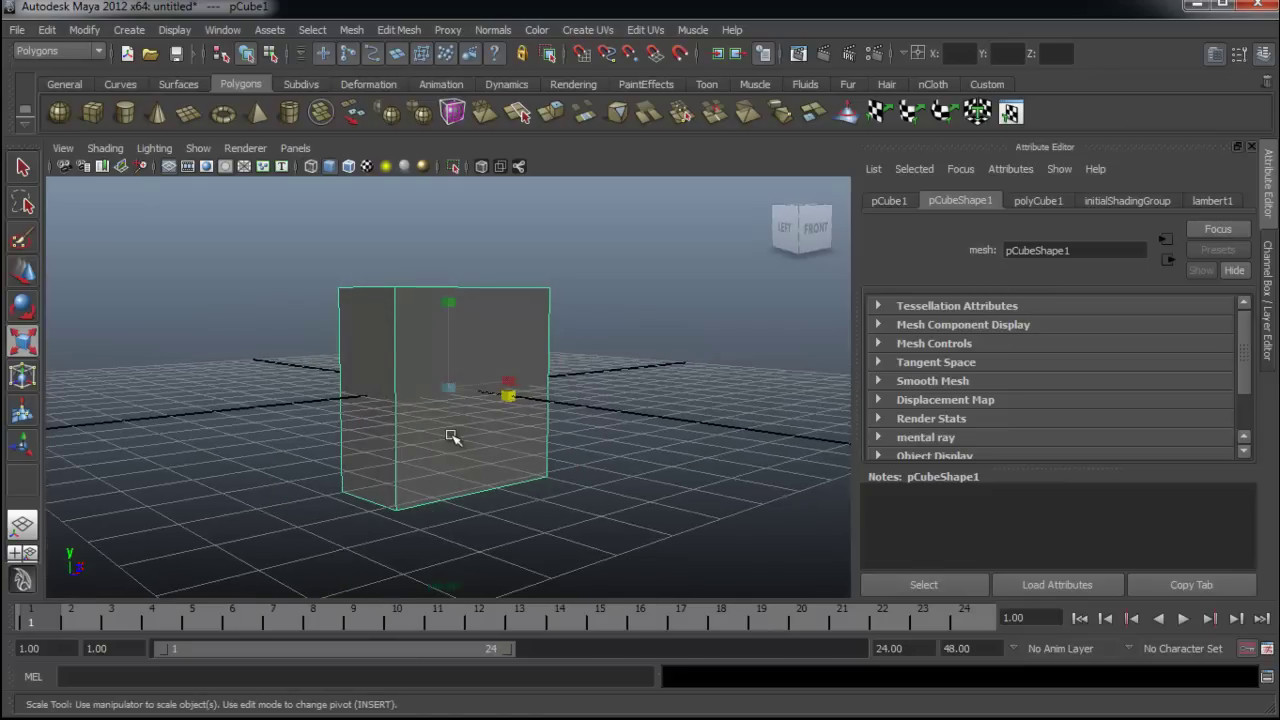
right_drag(452, 437, 451, 363)
mouse_move(600, 449)
alt+mouse_down()
mouse_move(272, 446)
mouse_move(569, 449)
alt+mouse_up()
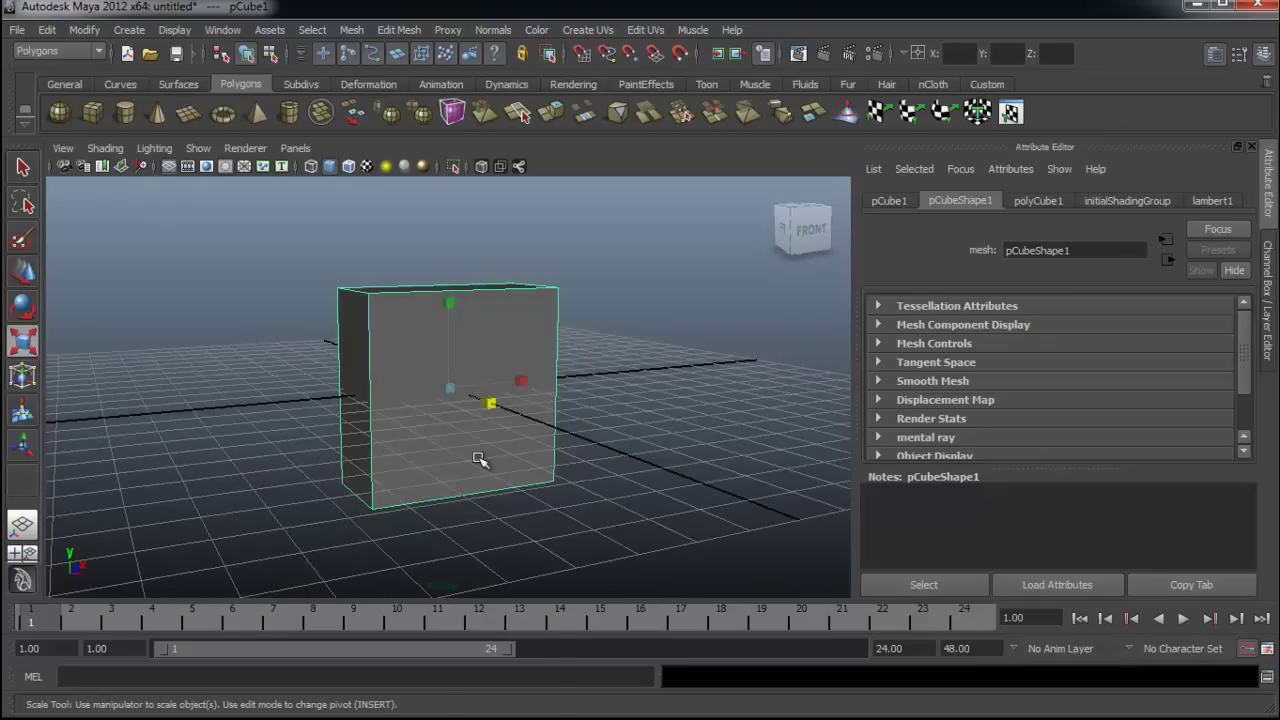
right_drag(479, 457, 474, 405)
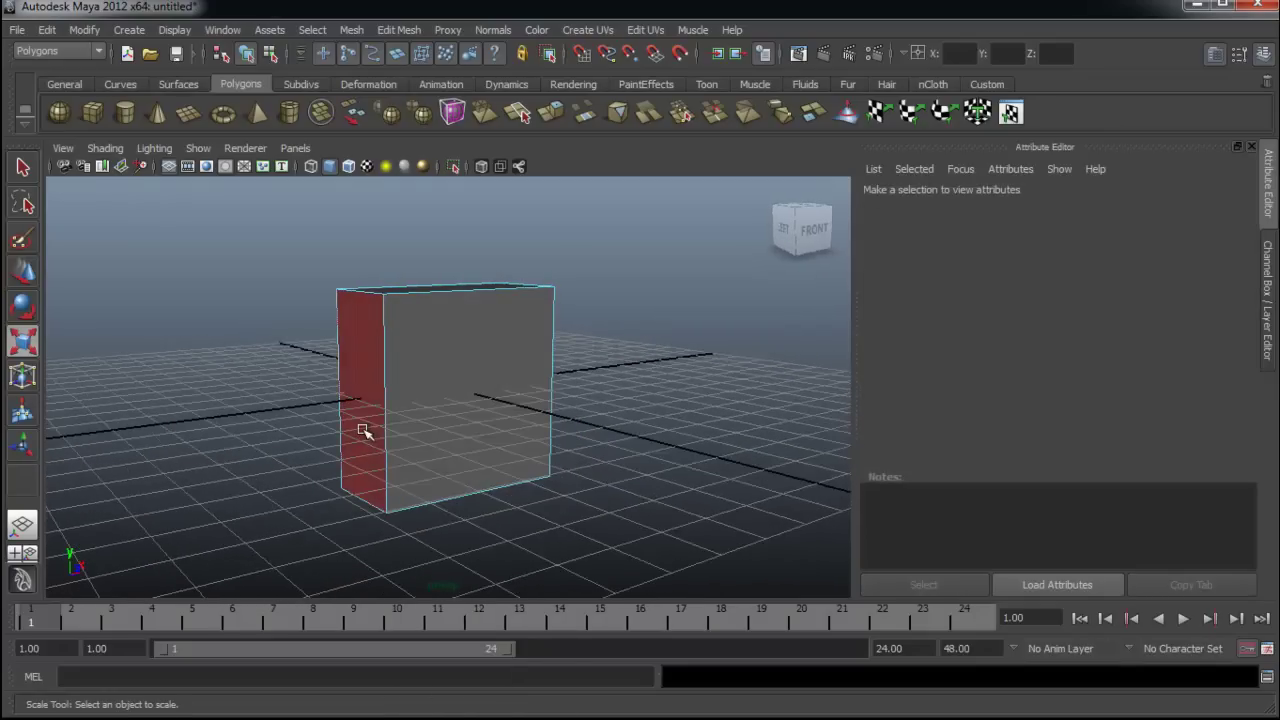
Extrude the left end face outward and lower it to slant the top of the front.
click(367, 430)
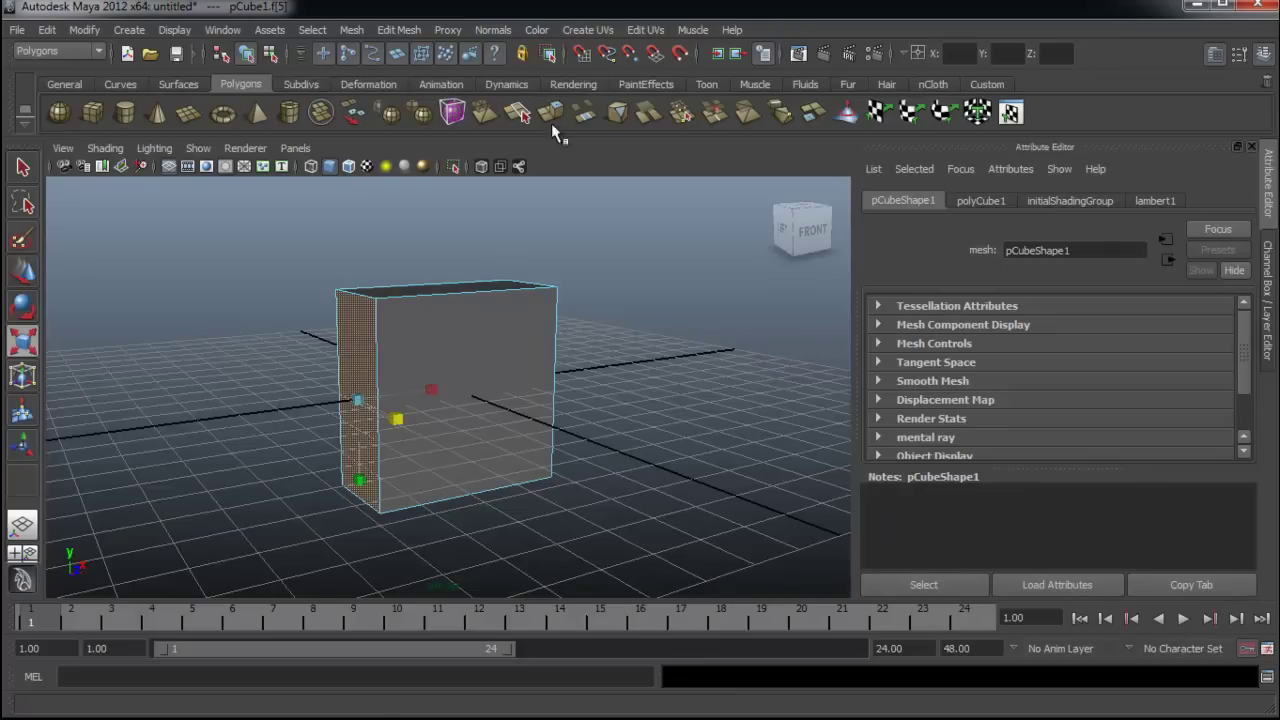
click(553, 113)
drag(320, 405, 186, 436)
mouse_move(259, 329)
mouse_down()
mouse_move(263, 372)
mouse_move(480, 450)
mouse_up()
Extrude the right end face to lengthen the body, shrinking it to taper.
click(547, 492)
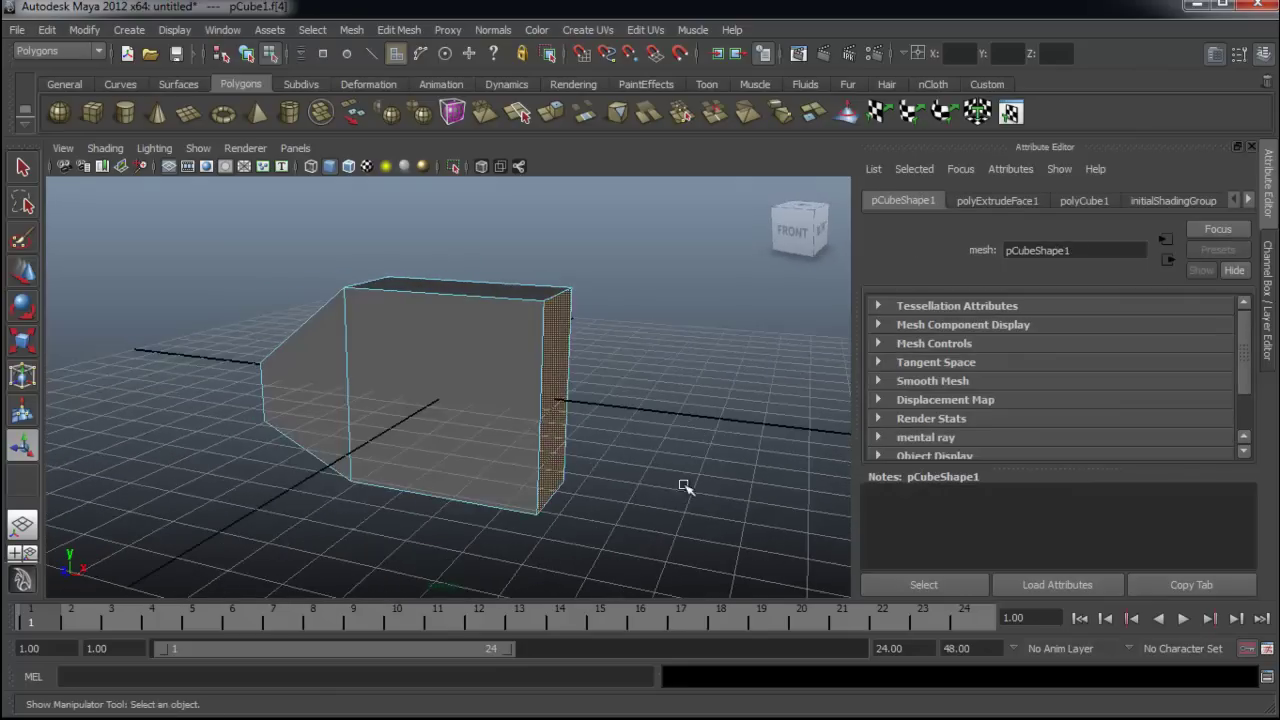
alt+drag(547, 492, 617, 434)
alt+drag(714, 411, 568, 449)
scroll(568, 449, up, 3)
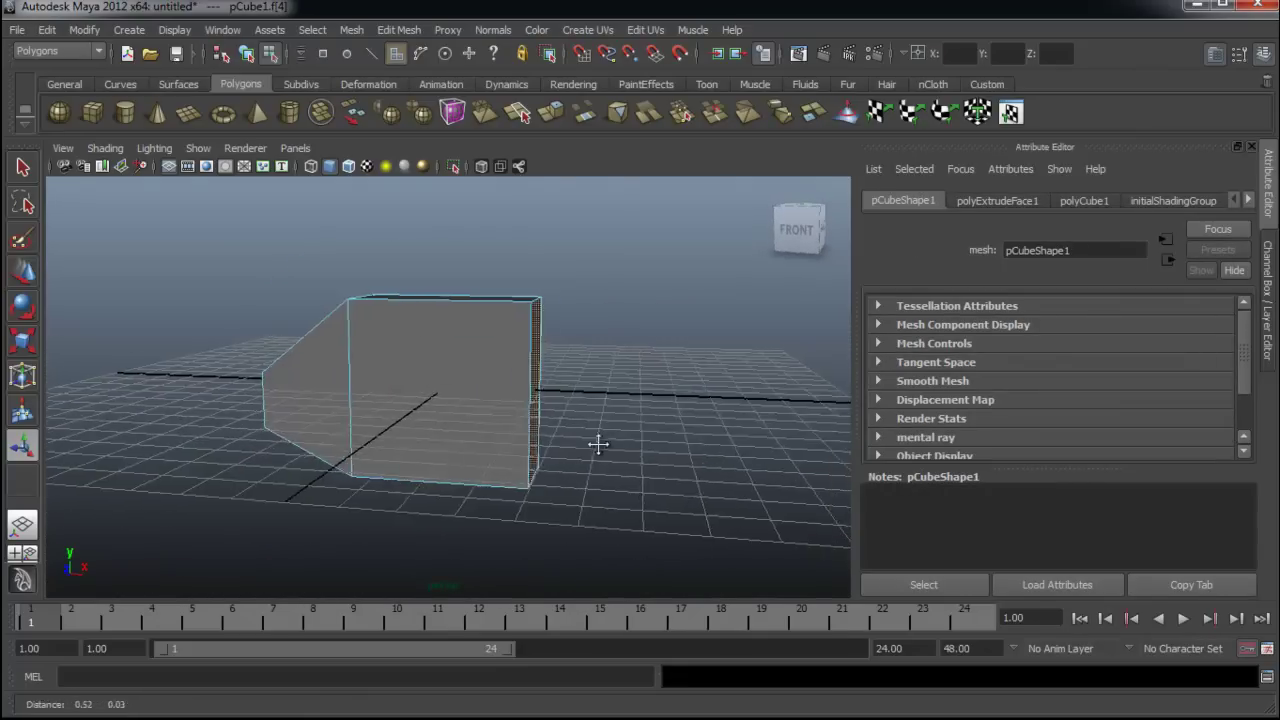
scroll(611, 443, up, 3)
scroll(630, 419, down, 2)
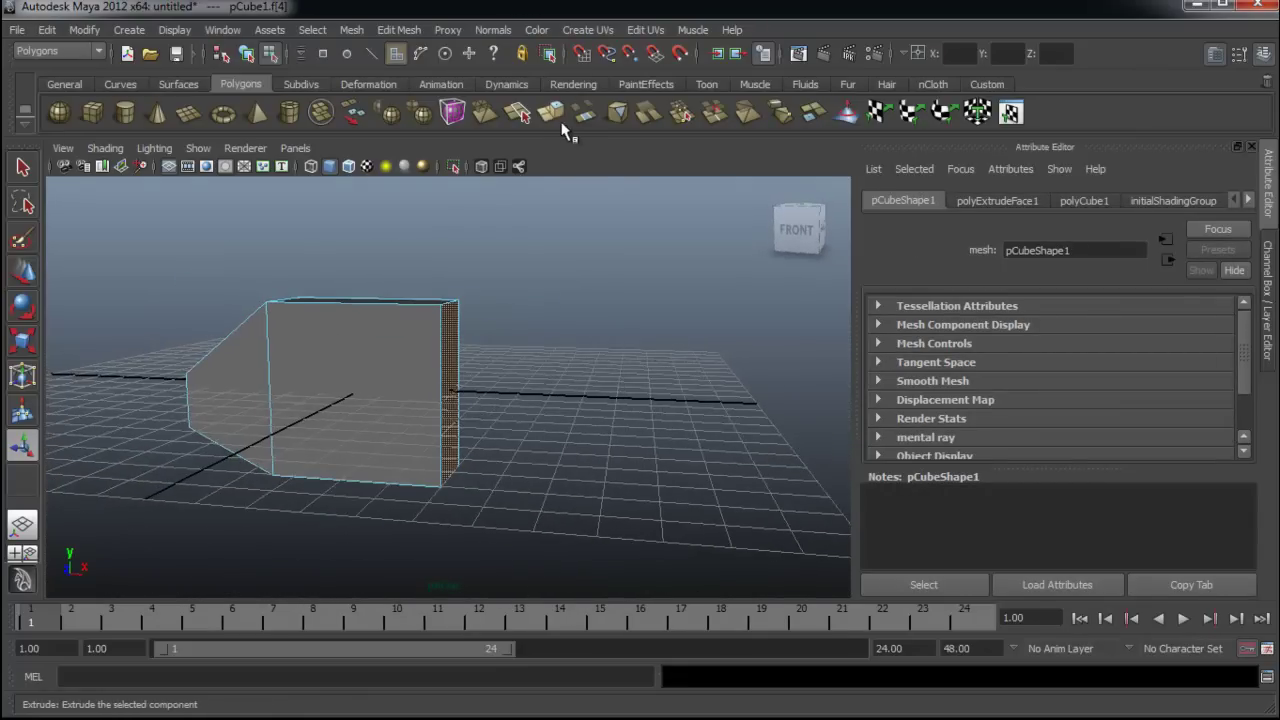
key(ctrl+e)
drag(512, 392, 613, 360)
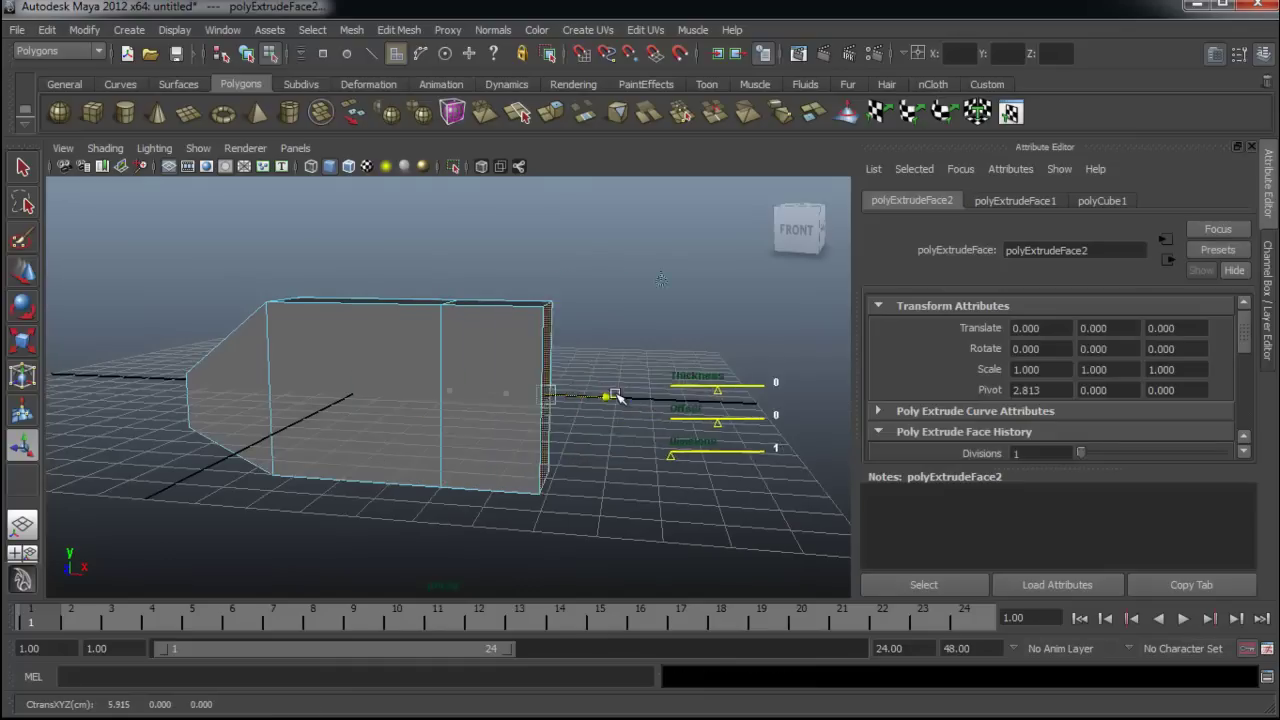
mouse_move(604, 479)
mouse_down()
mouse_move(601, 457)
mouse_move(657, 462)
mouse_move(414, 434)
mouse_up()
Extrude the end face a third time, shrinking it to a thin sliver, then deselect.
click(408, 436)
click(551, 112)
drag(505, 424, 623, 449)
click(540, 456)
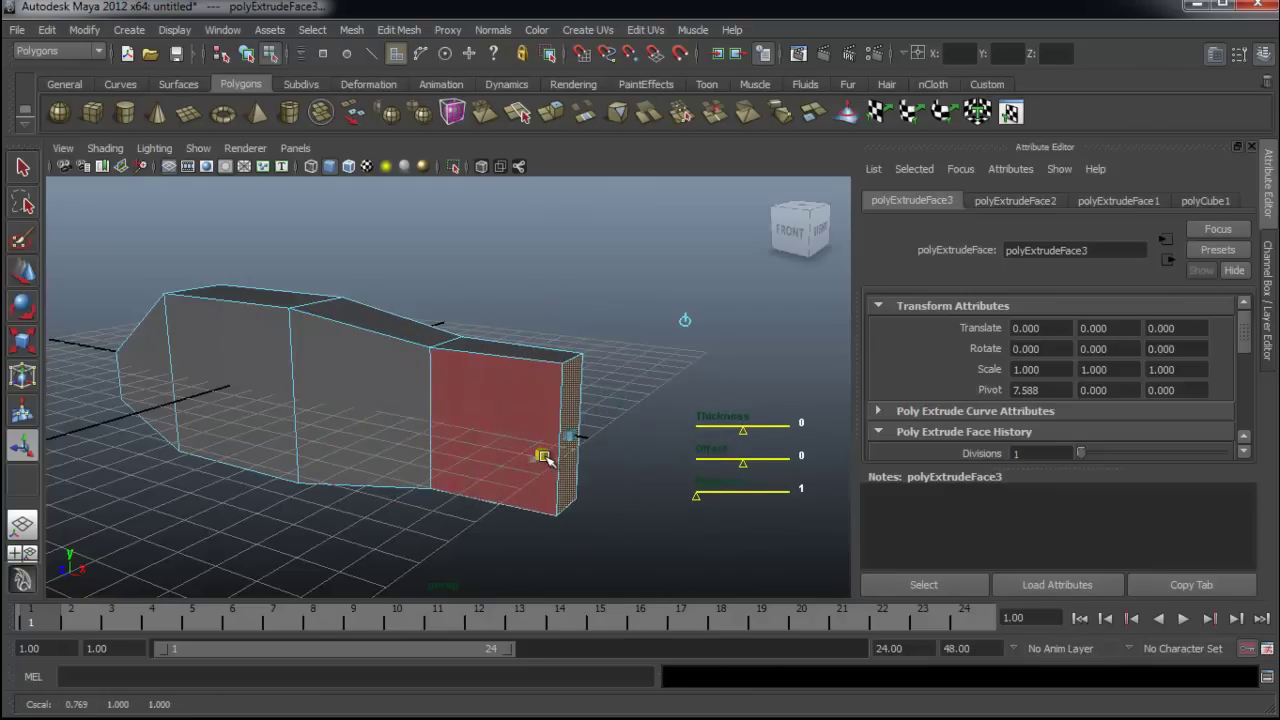
mouse_move(543, 449)
mouse_down()
mouse_move(580, 523)
mouse_move(575, 487)
mouse_move(614, 468)
mouse_move(657, 477)
mouse_move(652, 503)
mouse_move(494, 517)
mouse_up()
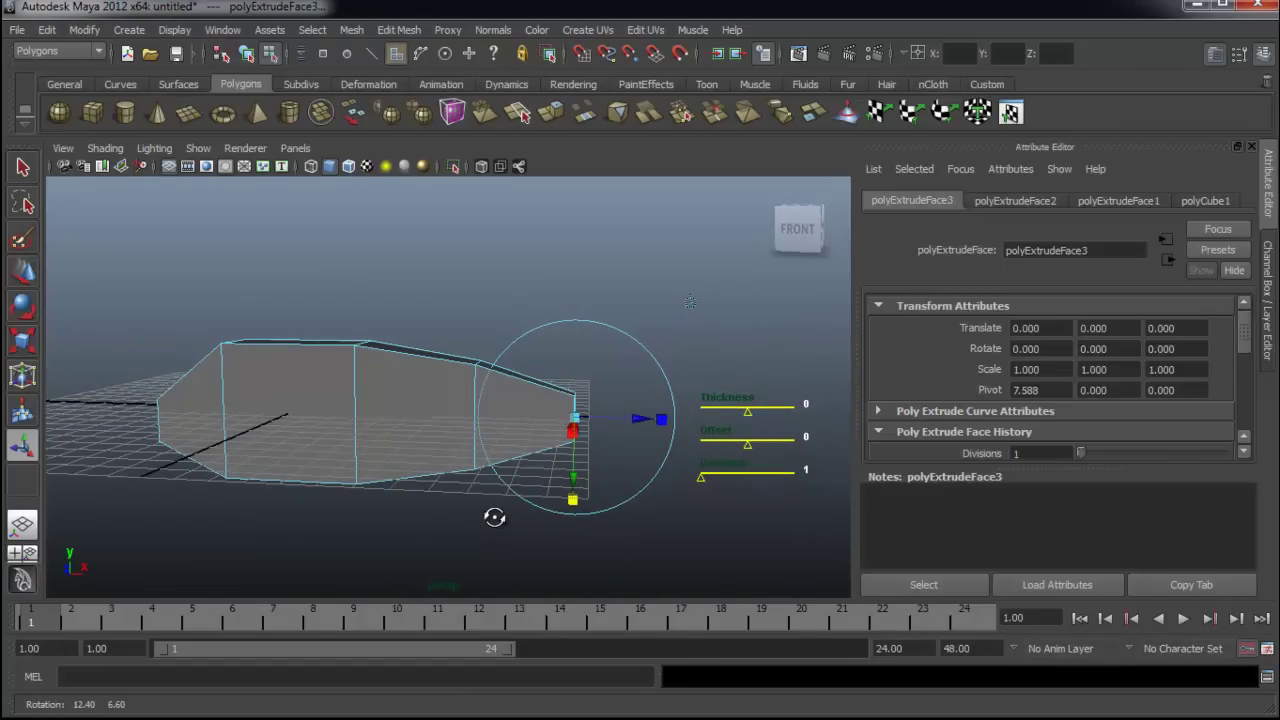
click(505, 558)
Extrude a face on top of the body and shrink it inward into a narrow strip.
alt+drag(420, 540, 480, 571)
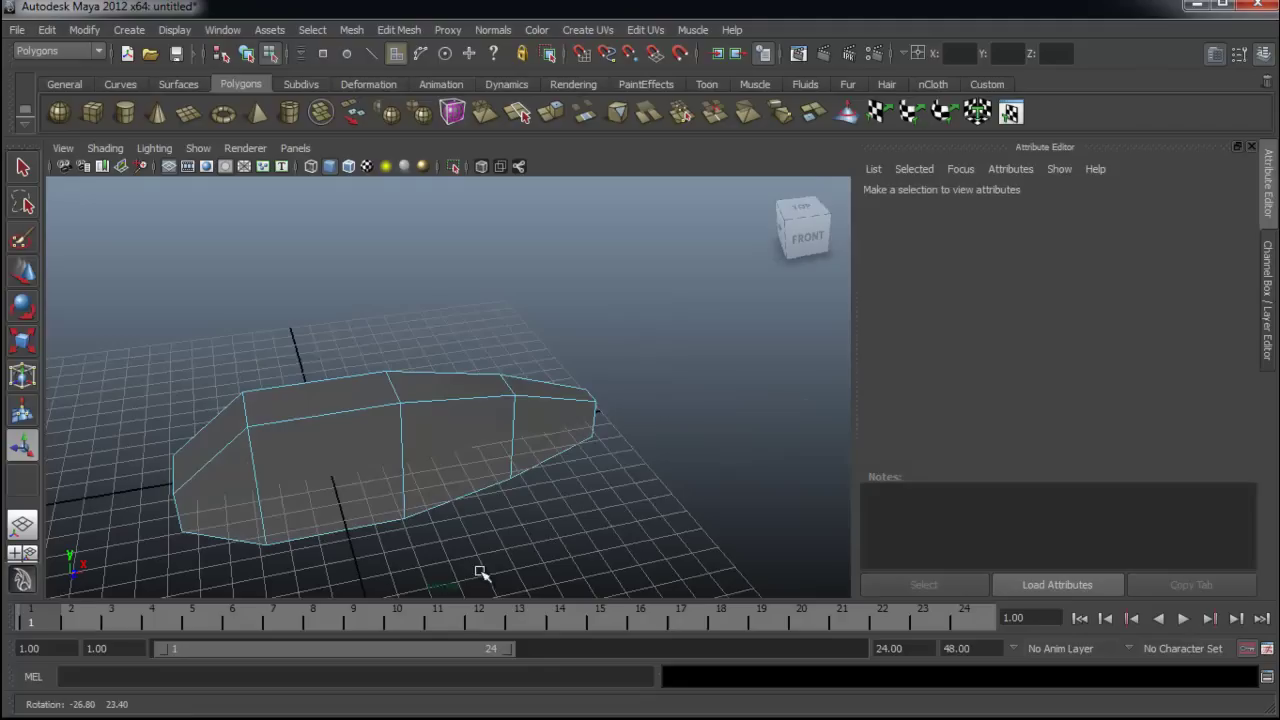
click(358, 395)
alt+drag(358, 395, 420, 330)
click(552, 115)
scroll(557, 400, up, 3)
scroll(491, 423, up, 3)
scroll(474, 415, up, 1)
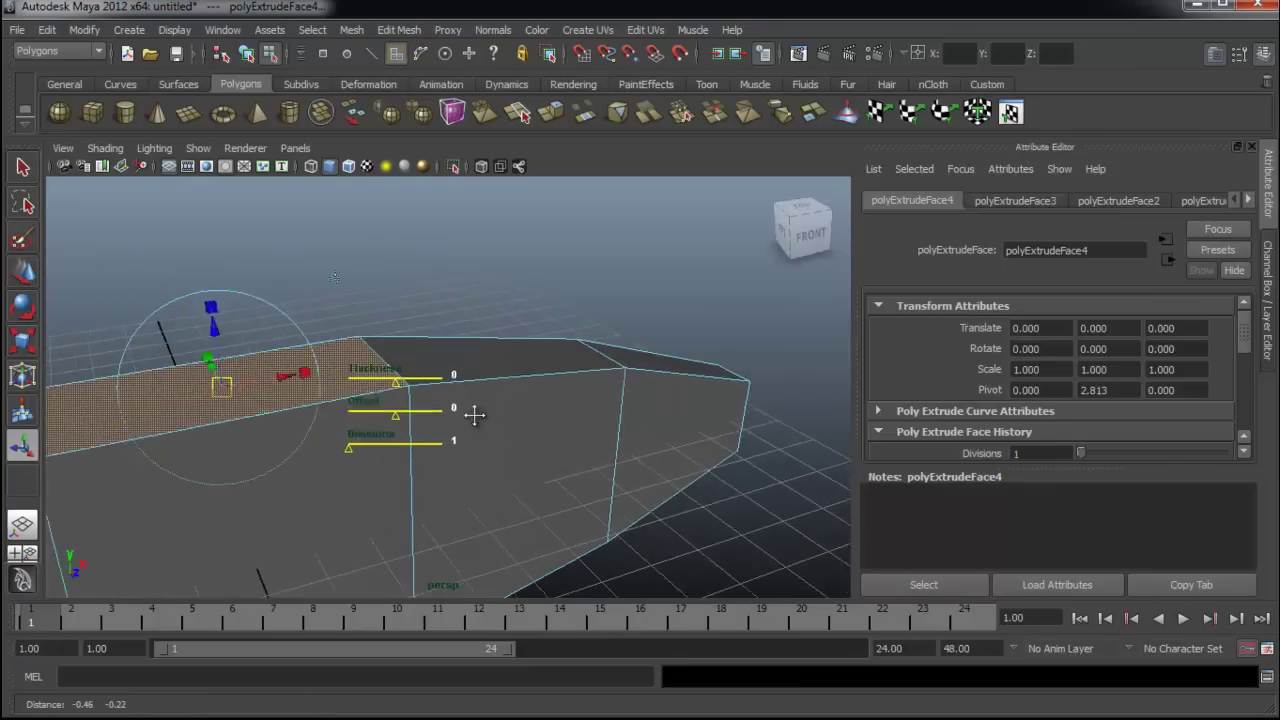
alt+drag(474, 415, 679, 398)
mouse_move(523, 354)
mouse_down()
mouse_move(543, 377)
mouse_move(523, 360)
mouse_up()
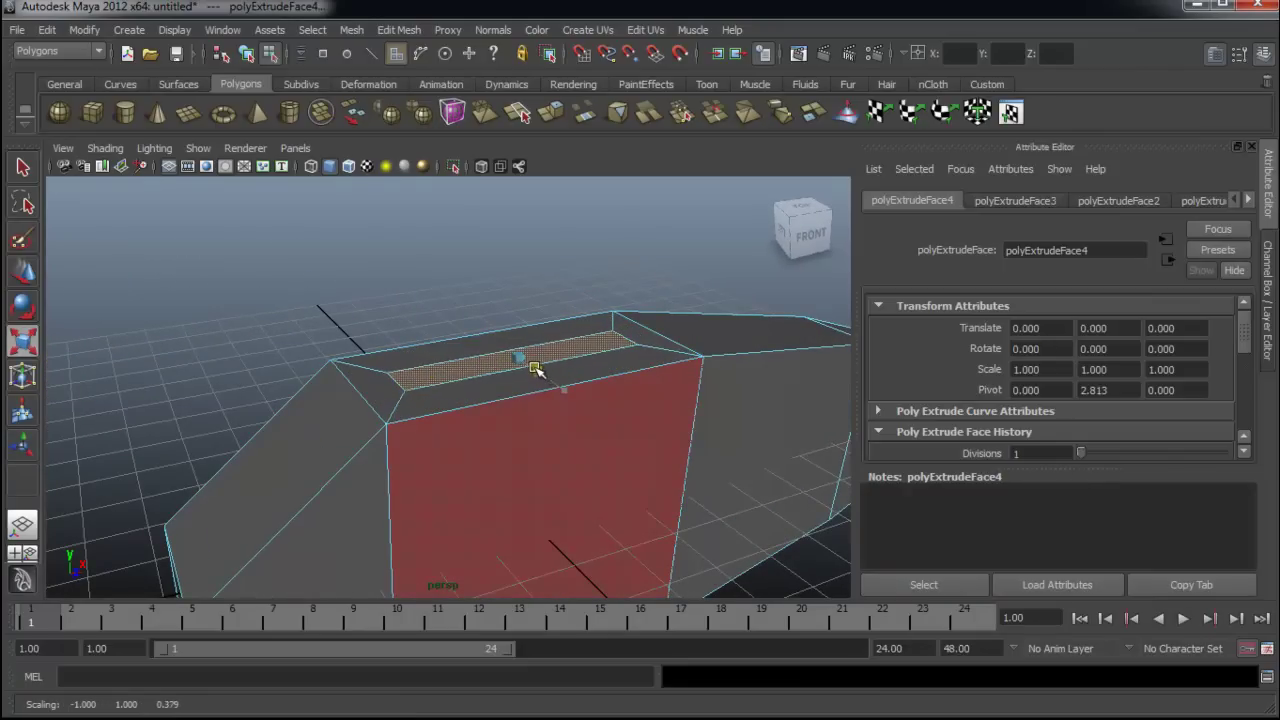
Extrude the strip again and pull it up into a tall fin, lowering its top slightly.
click(549, 114)
mouse_move(519, 302)
mouse_down()
mouse_move(595, 220)
mouse_move(651, 234)
mouse_move(630, 250)
mouse_up()
key(r)
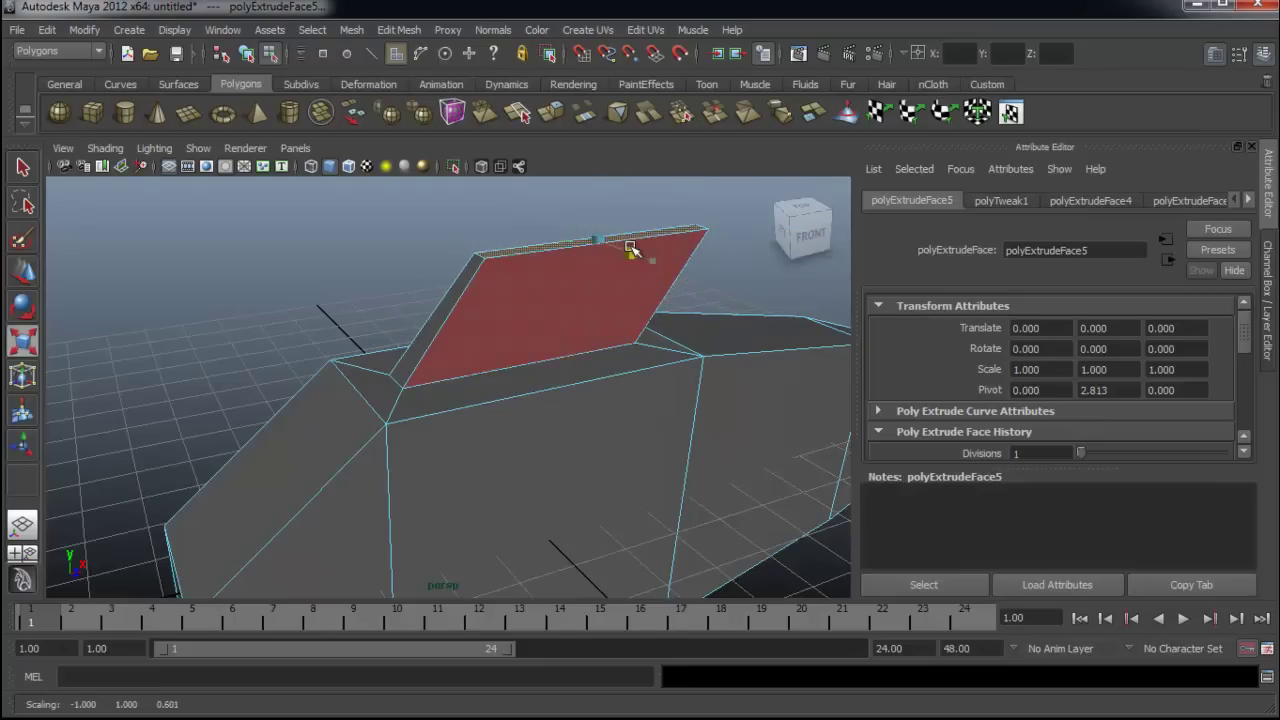
key(w)
drag(606, 190, 602, 230)
Return the mesh to object mode and turn on Wireframe on Shaded.
right_click(565, 315)
click(640, 295)
mouse_move(634, 309)
alt+mouse_down()
mouse_move(622, 287)
mouse_move(668, 256)
mouse_move(640, 277)
alt+mouse_up()
right_click(491, 320)
click(583, 300)
mouse_move(677, 366)
alt+mouse_down()
mouse_move(395, 395)
mouse_move(503, 400)
mouse_move(500, 343)
mouse_move(629, 351)
mouse_move(443, 377)
alt+mouse_up()
scroll(450, 381, up, 2)
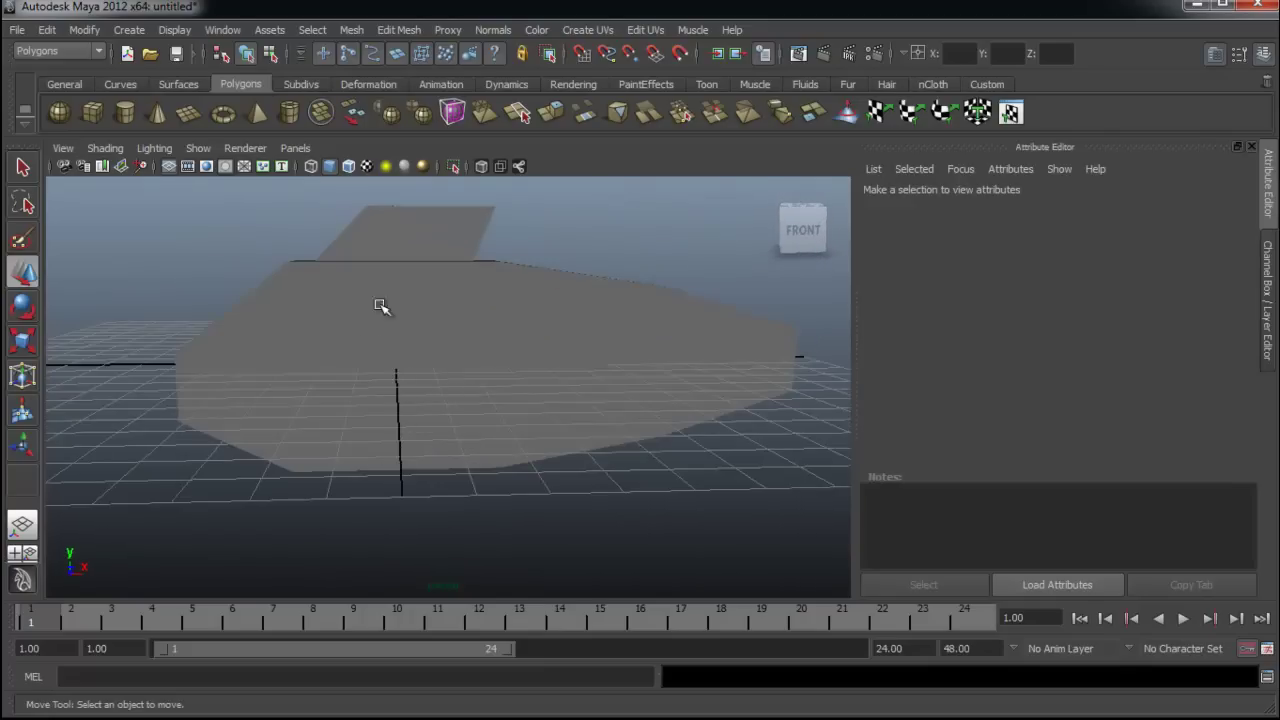
click(348, 166)
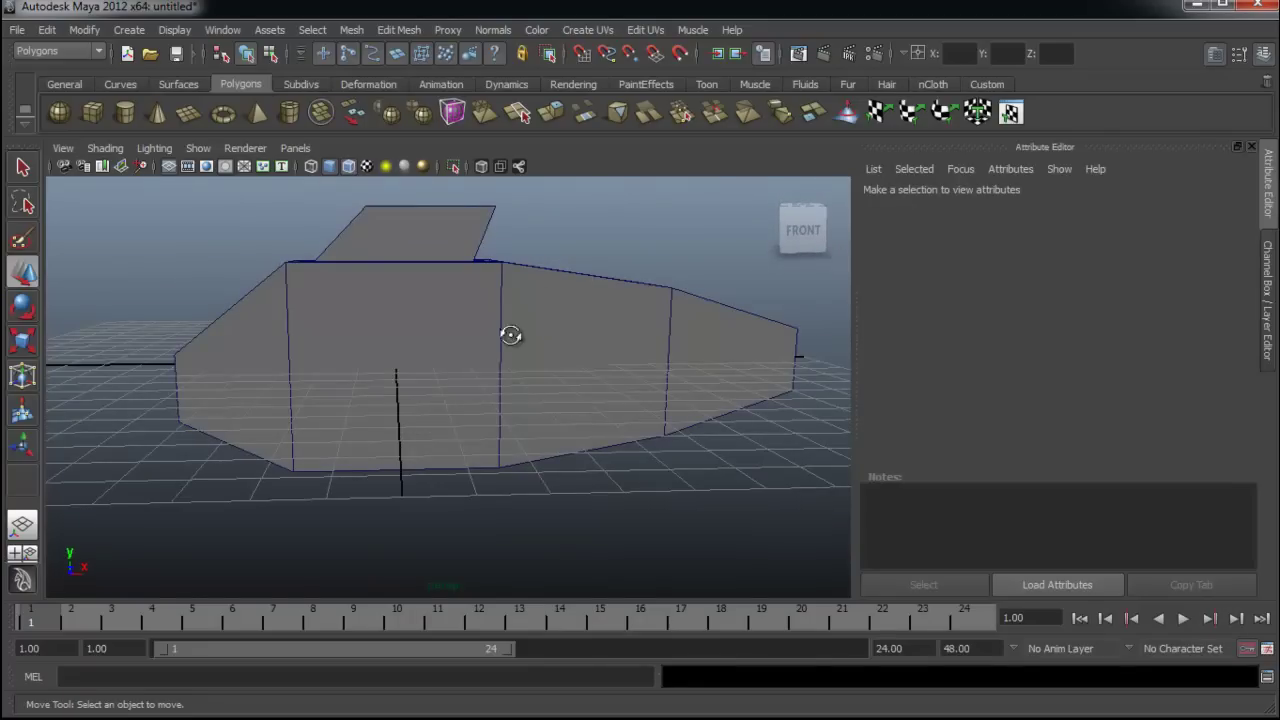
alt+drag(510, 335, 508, 355)
mouse_move(531, 417)
alt+mouse_down()
mouse_move(508, 409)
mouse_move(540, 420)
alt+mouse_up()
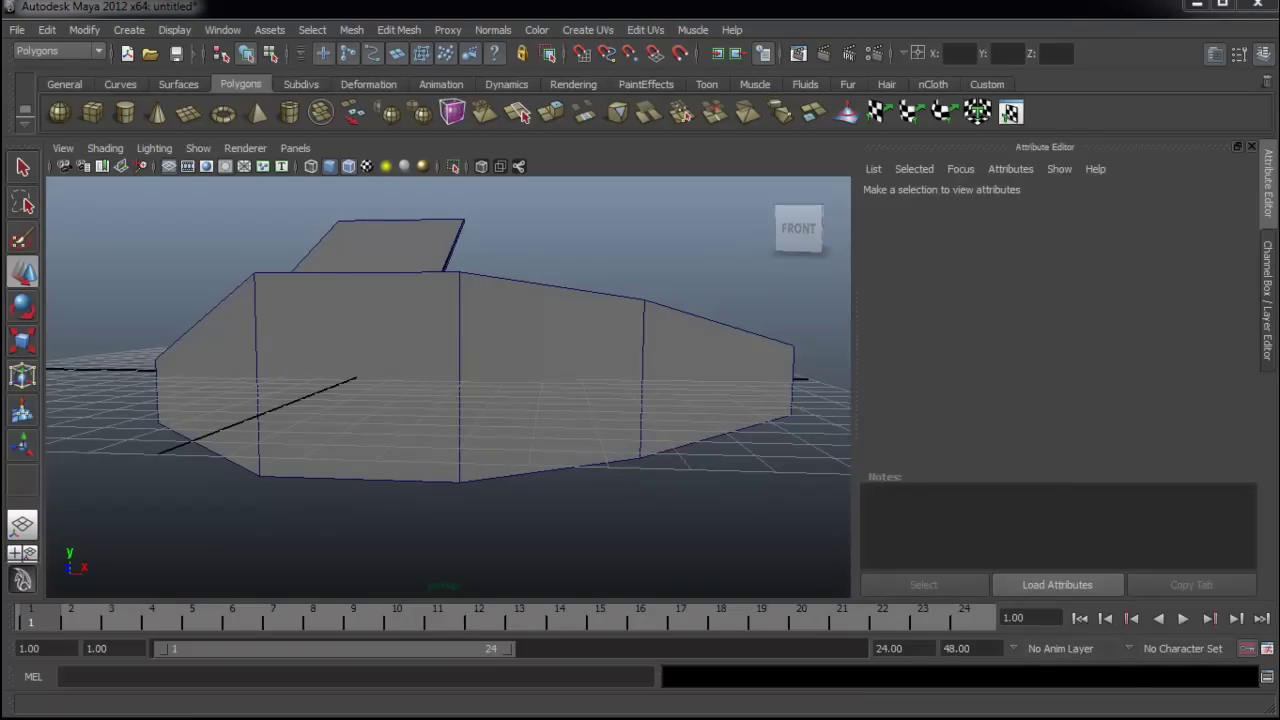
alt+drag(450, 380, 470, 420)
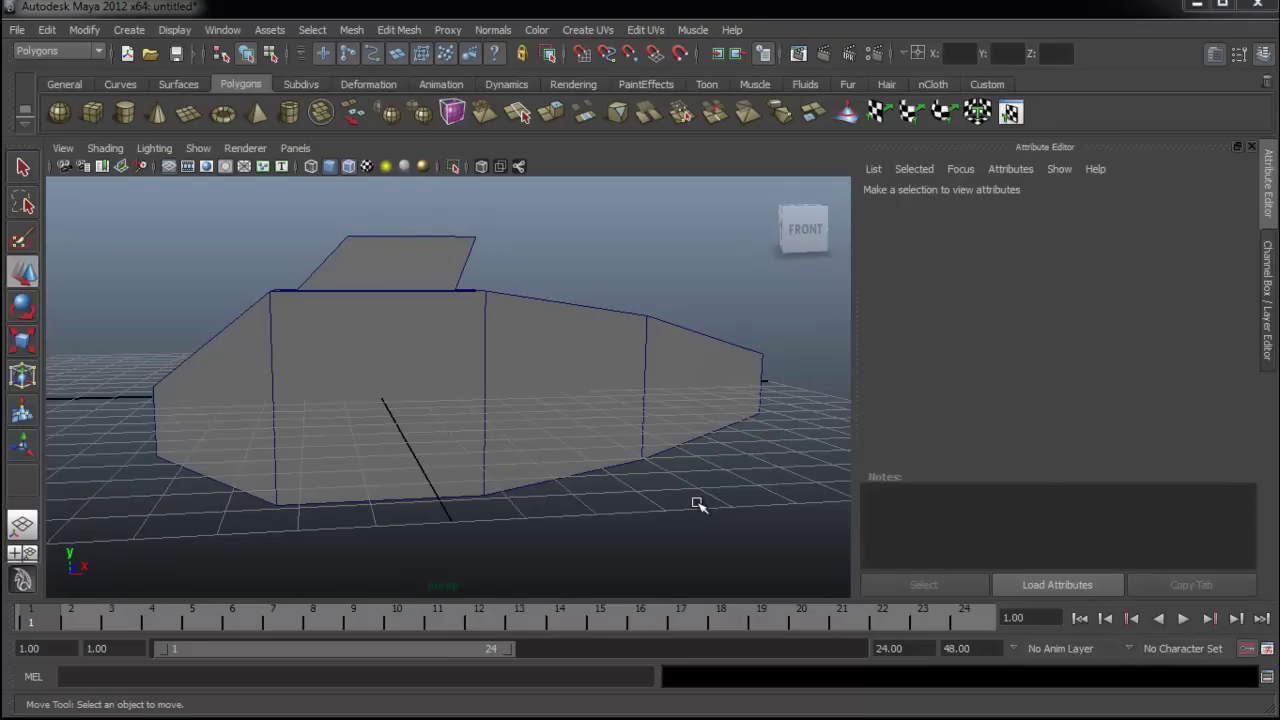
click(568, 364)
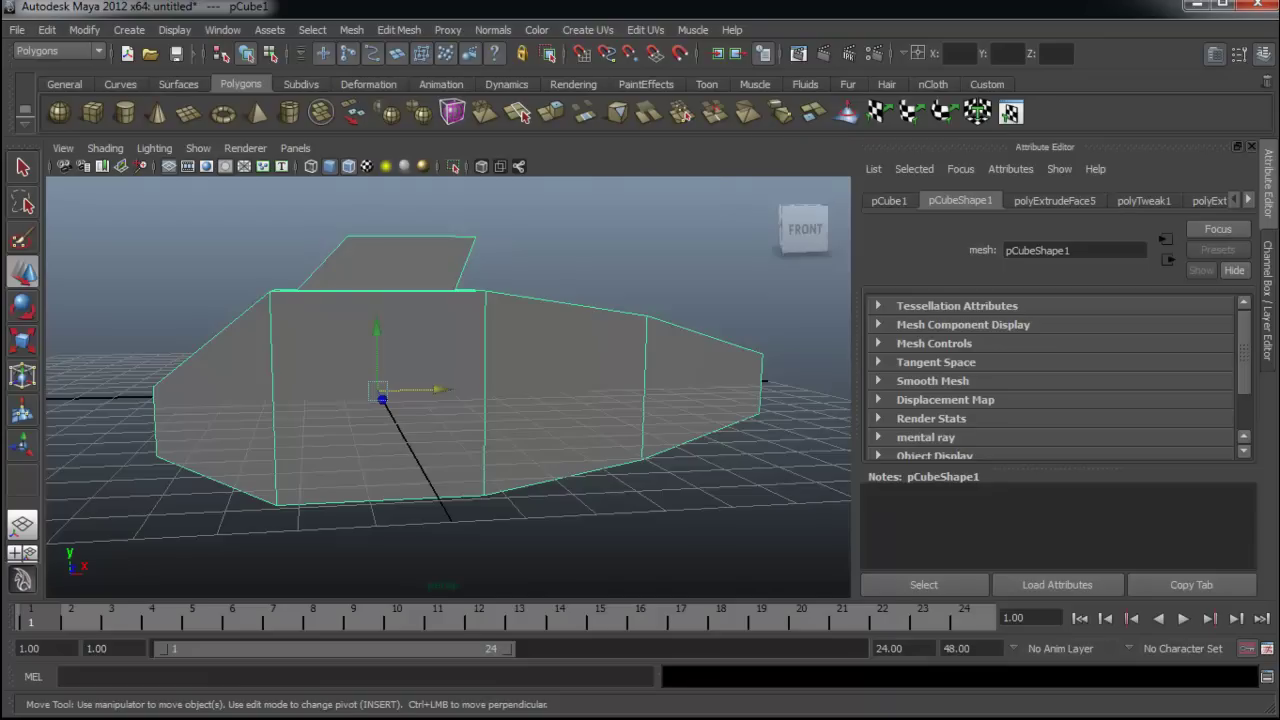
Extrude the narrow tail end face outward and stretch it tall into a fin.
mouse_move(668, 405)
alt+mouse_down()
mouse_move(709, 480)
mouse_move(611, 488)
mouse_move(608, 441)
alt+mouse_up()
right_drag(608, 423, 607, 419)
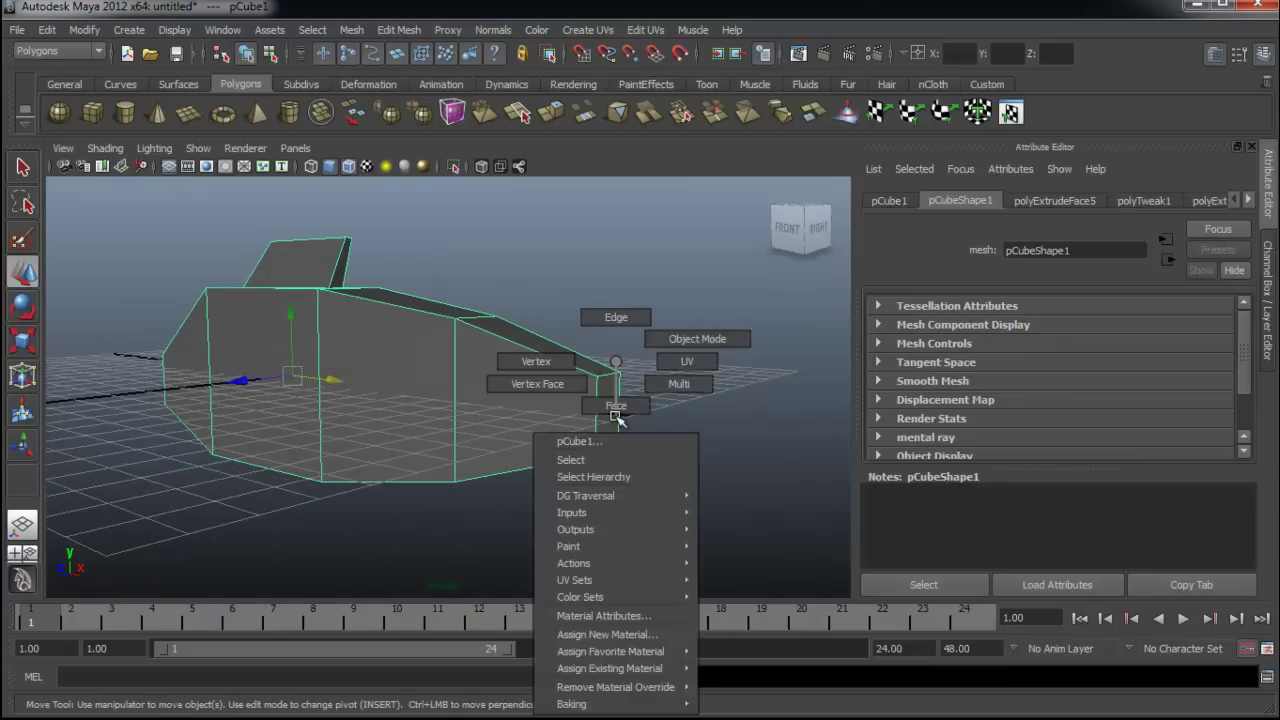
click(608, 421)
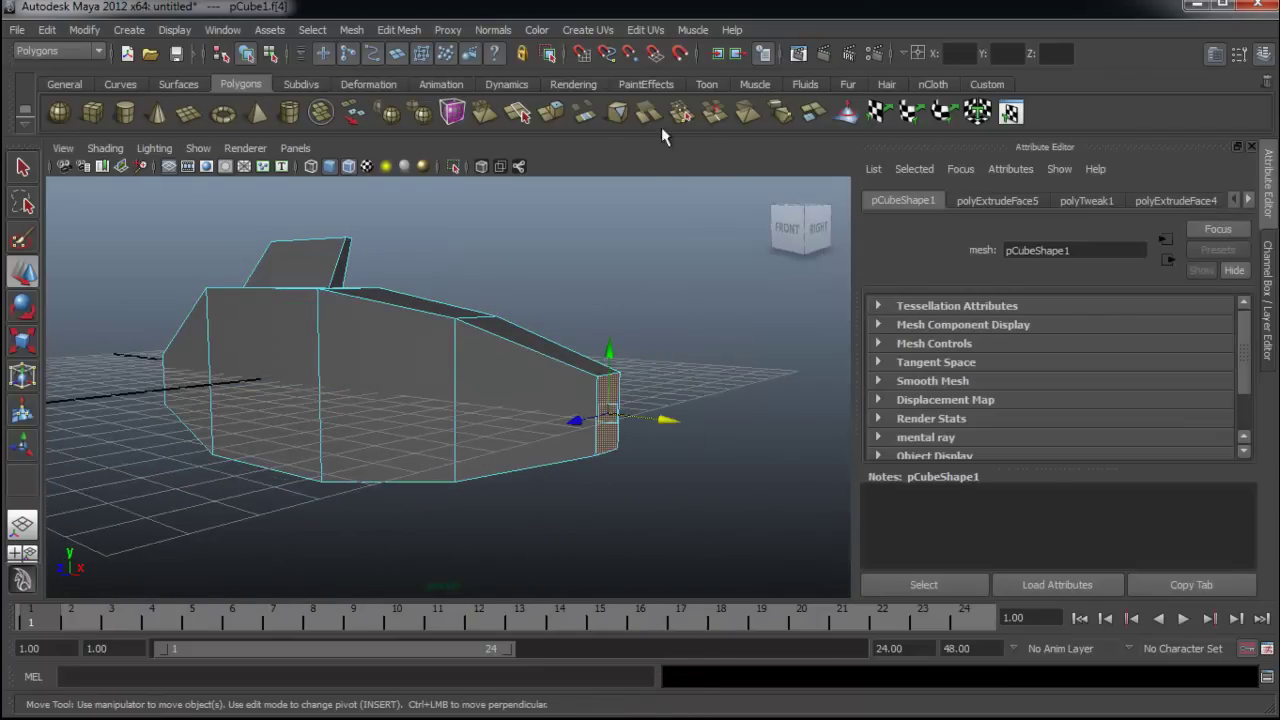
key(ctrl+e)
drag(672, 420, 686, 423)
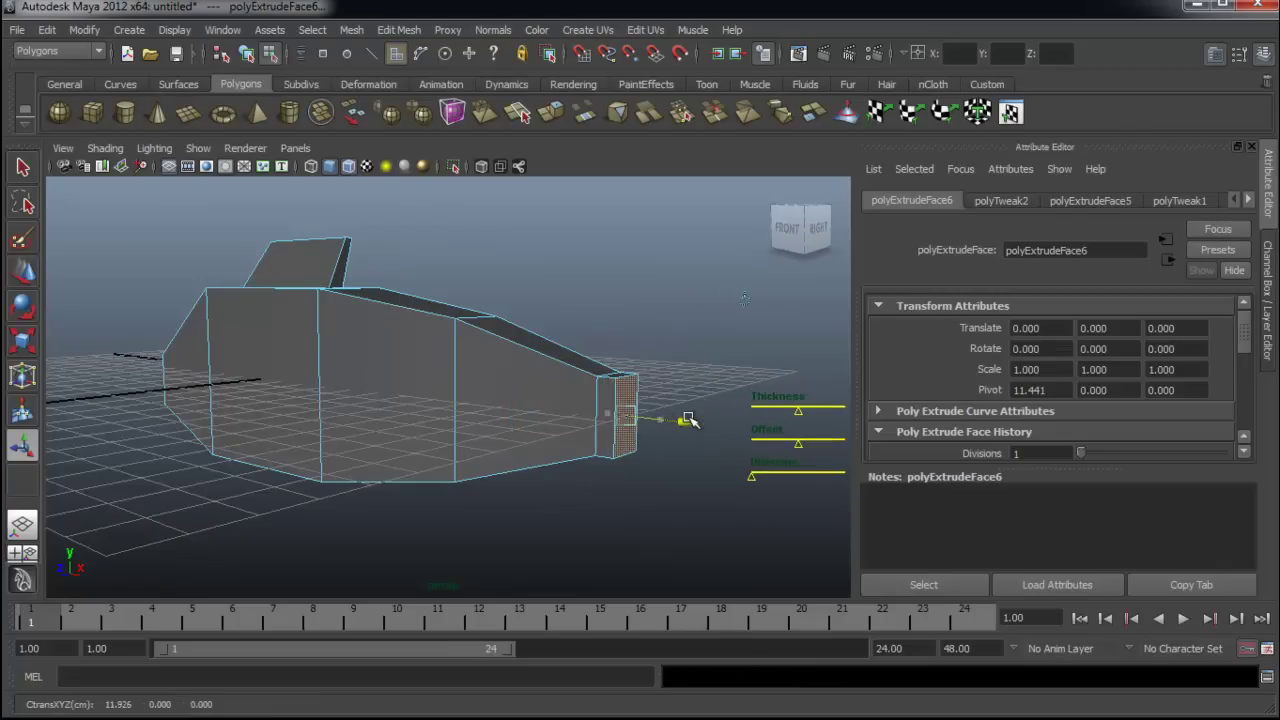
mouse_move(654, 503)
mouse_down()
mouse_move(638, 505)
mouse_move(633, 641)
mouse_up()
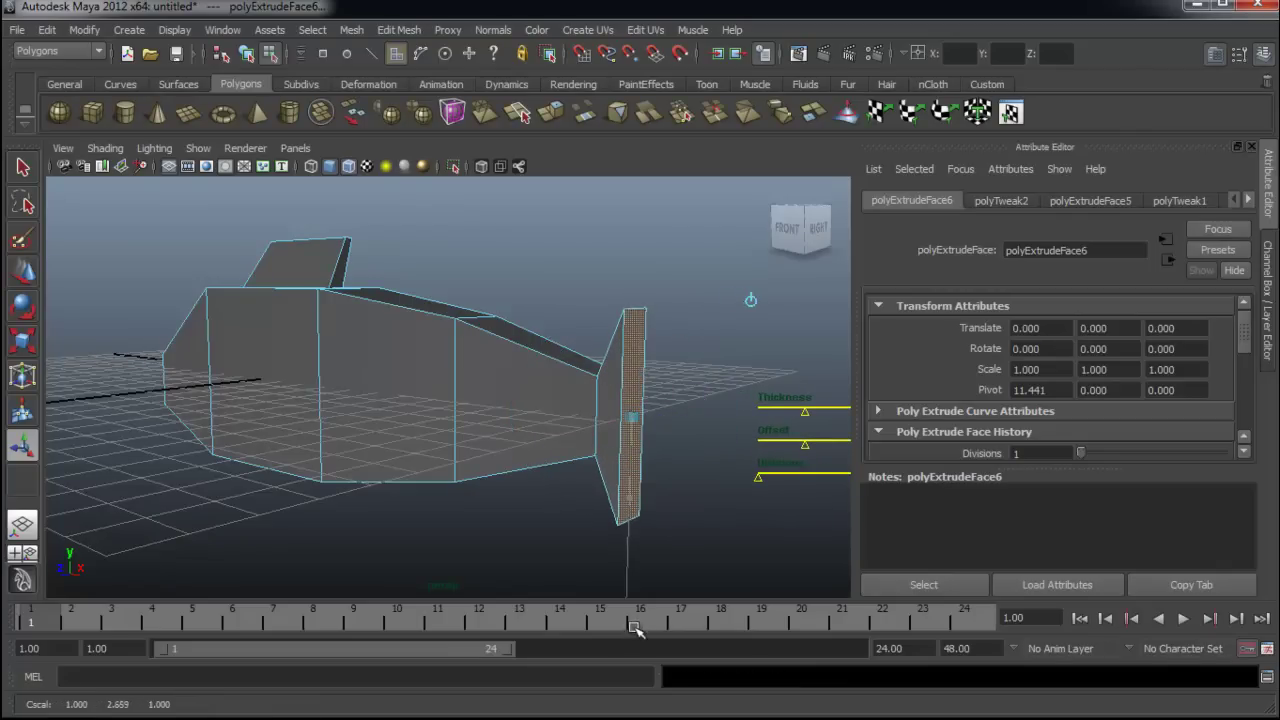
Extrude the tail fin face again, stretch it taller, and deselect in object mode.
key(ctrl+e)
mouse_move(725, 428)
mouse_down()
mouse_move(703, 425)
mouse_move(728, 425)
mouse_up()
drag(667, 498, 672, 513)
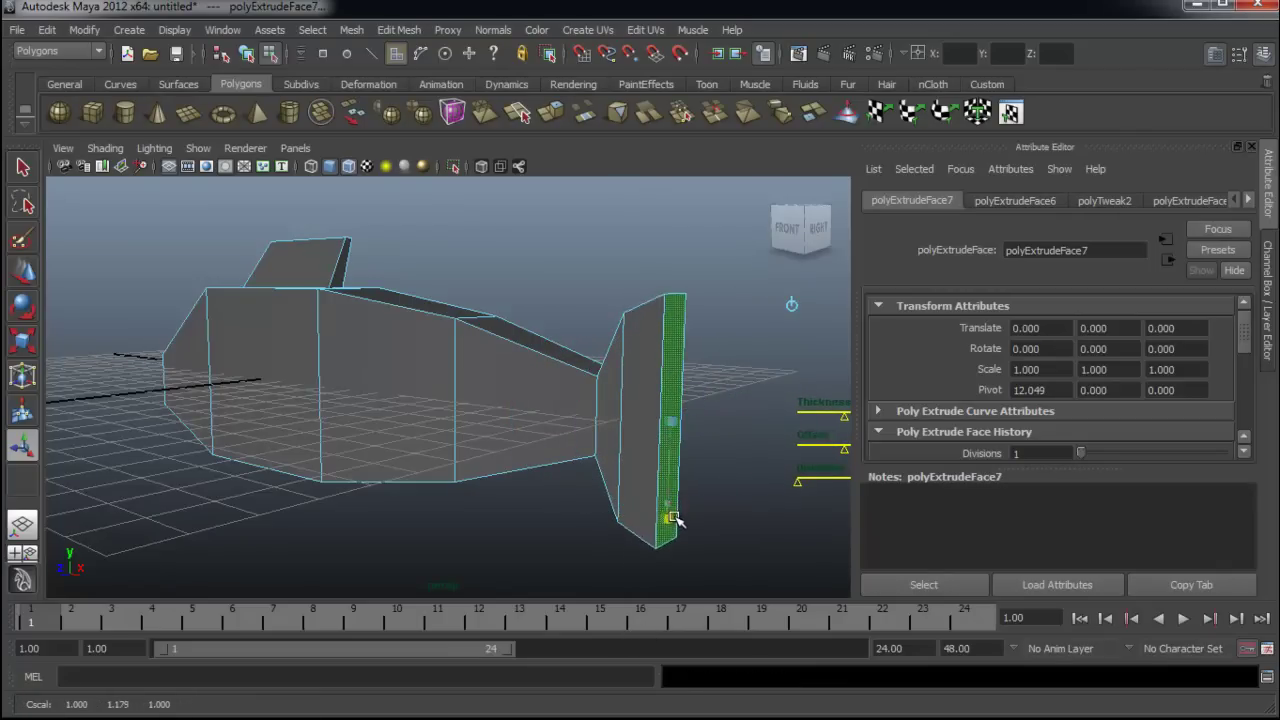
right_drag(629, 429, 684, 333)
click(560, 290)
Orbit to side and three-quarter views of the fish and select the mesh.
mouse_move(560, 290)
alt+mouse_down()
mouse_move(474, 331)
mouse_move(680, 300)
mouse_move(679, 286)
mouse_move(577, 303)
mouse_move(557, 283)
alt+mouse_up()
alt+middle_drag(557, 283, 558, 303)
alt+drag(558, 303, 565, 301)
click(509, 391)
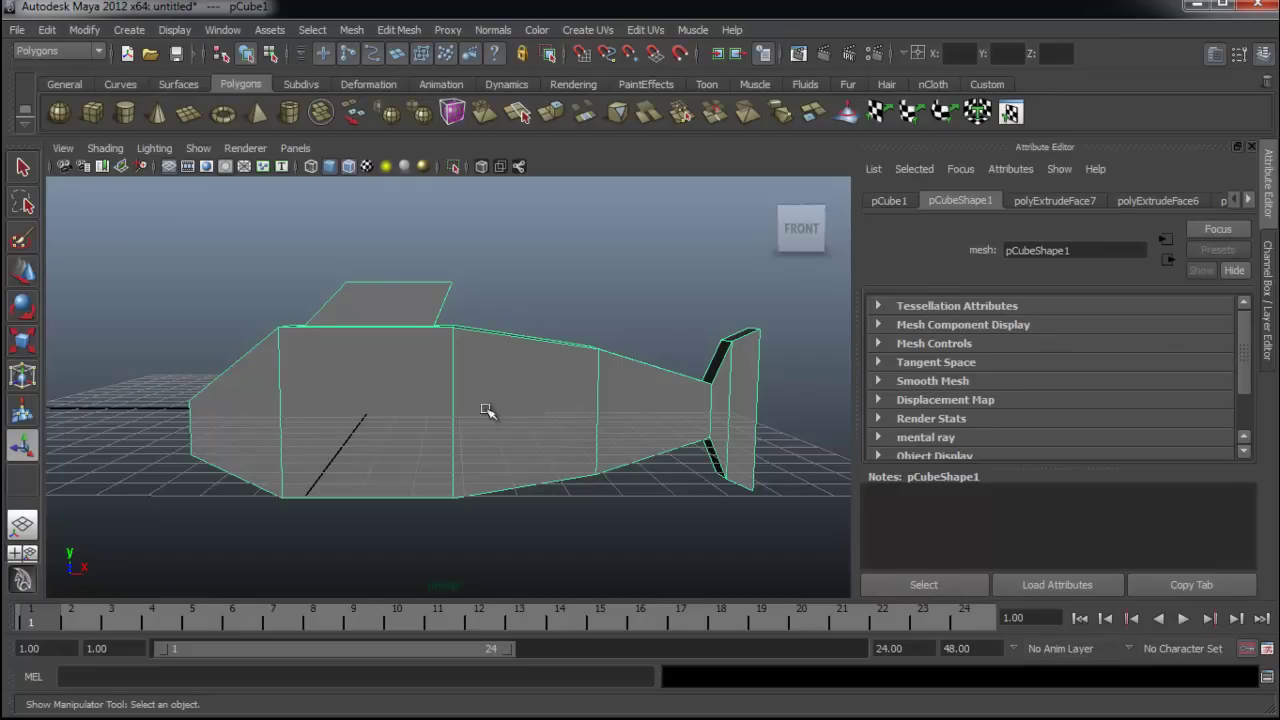
click(478, 244)
Apply a first Smooth to the selected fish mesh and inspect the result.
click(445, 430)
mouse_move(451, 434)
alt+mouse_down()
mouse_move(453, 451)
mouse_move(497, 451)
mouse_move(464, 446)
mouse_move(470, 436)
alt+mouse_up()
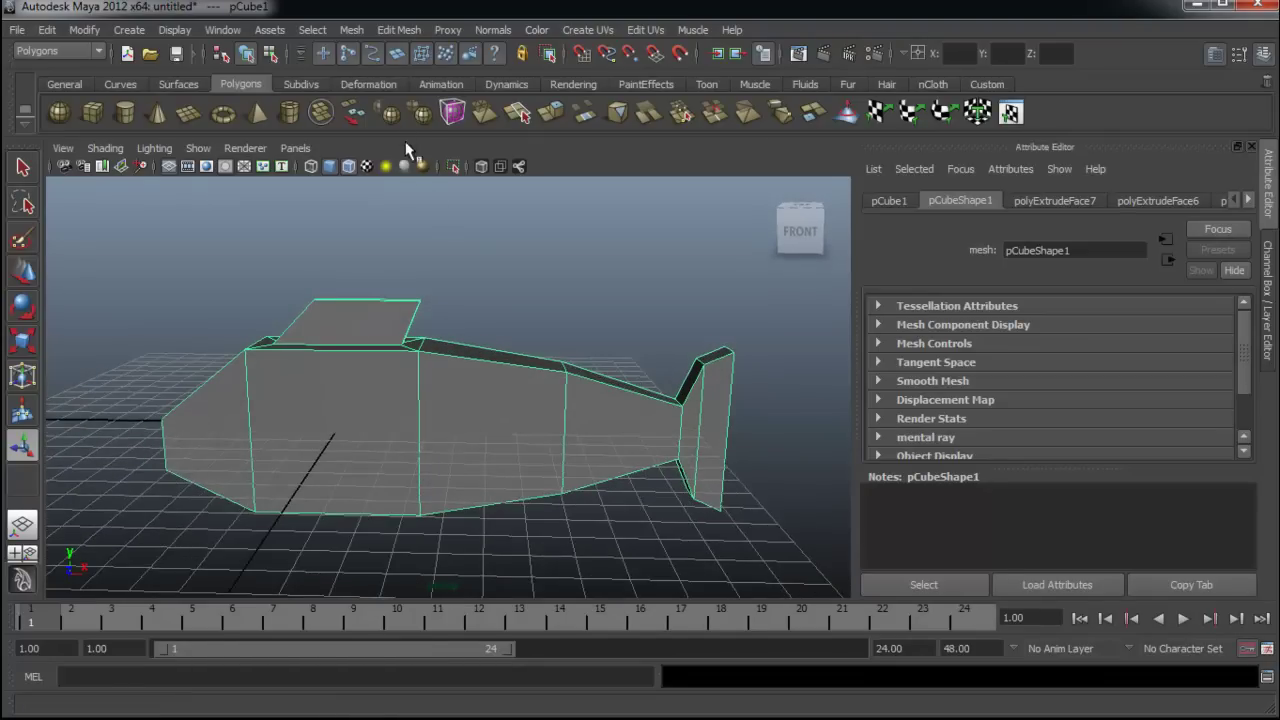
click(419, 115)
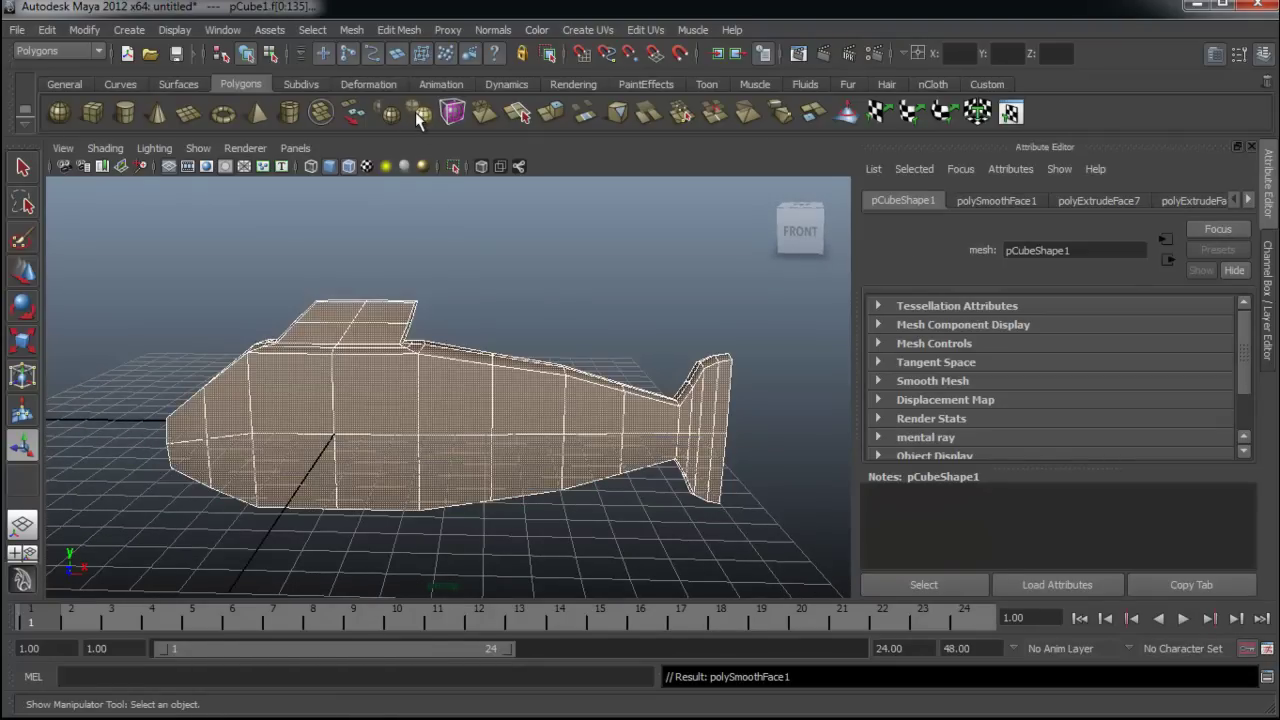
mouse_move(563, 322)
alt+mouse_down()
mouse_move(509, 337)
mouse_move(518, 330)
alt+mouse_up()
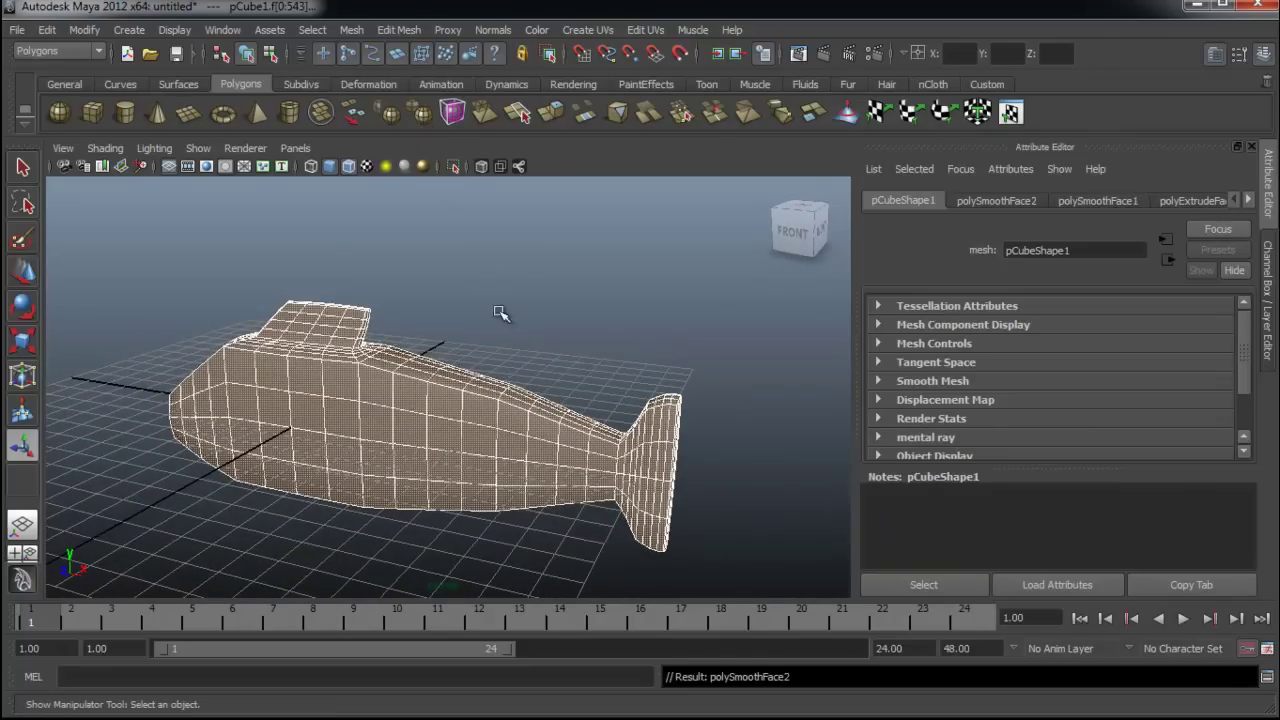
click(492, 322)
mouse_move(480, 337)
alt+mouse_down()
mouse_move(383, 334)
mouse_move(560, 314)
mouse_move(657, 343)
mouse_move(466, 326)
mouse_move(495, 326)
alt+mouse_up()
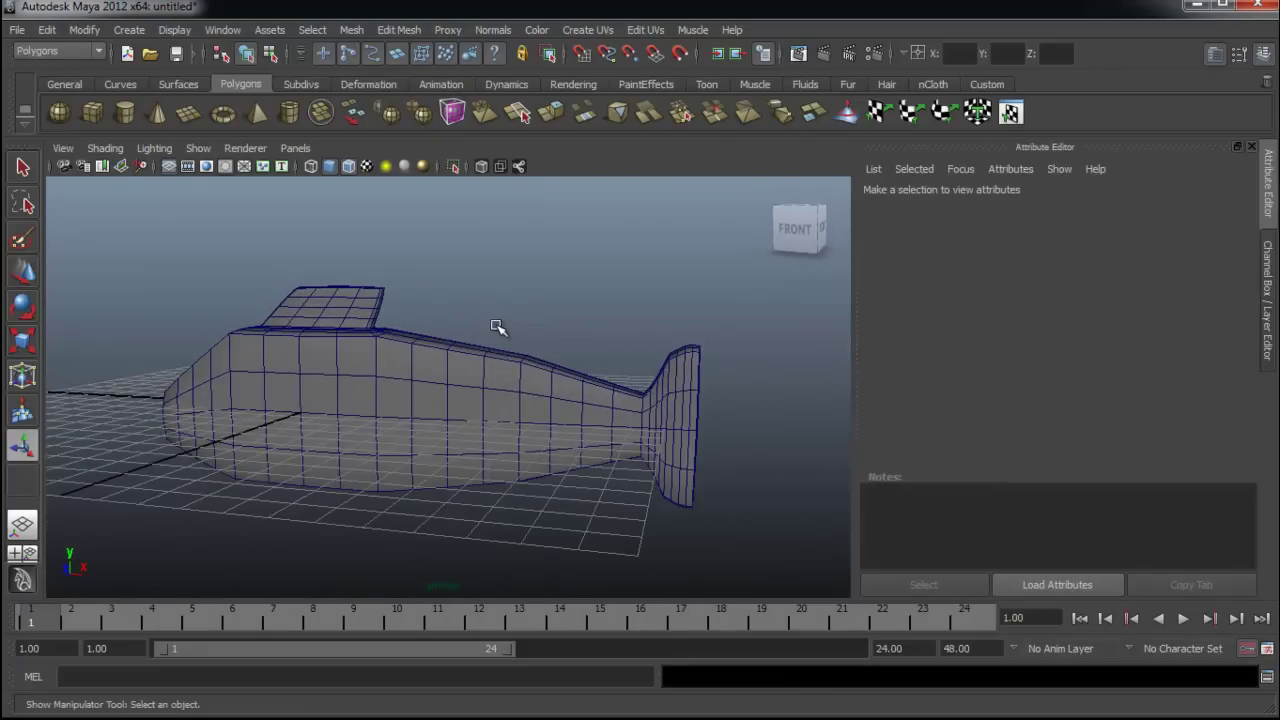
Undo that smoothing, reselect the whole pCube1 object with F8, and smooth it again.
key(ctrl+z)
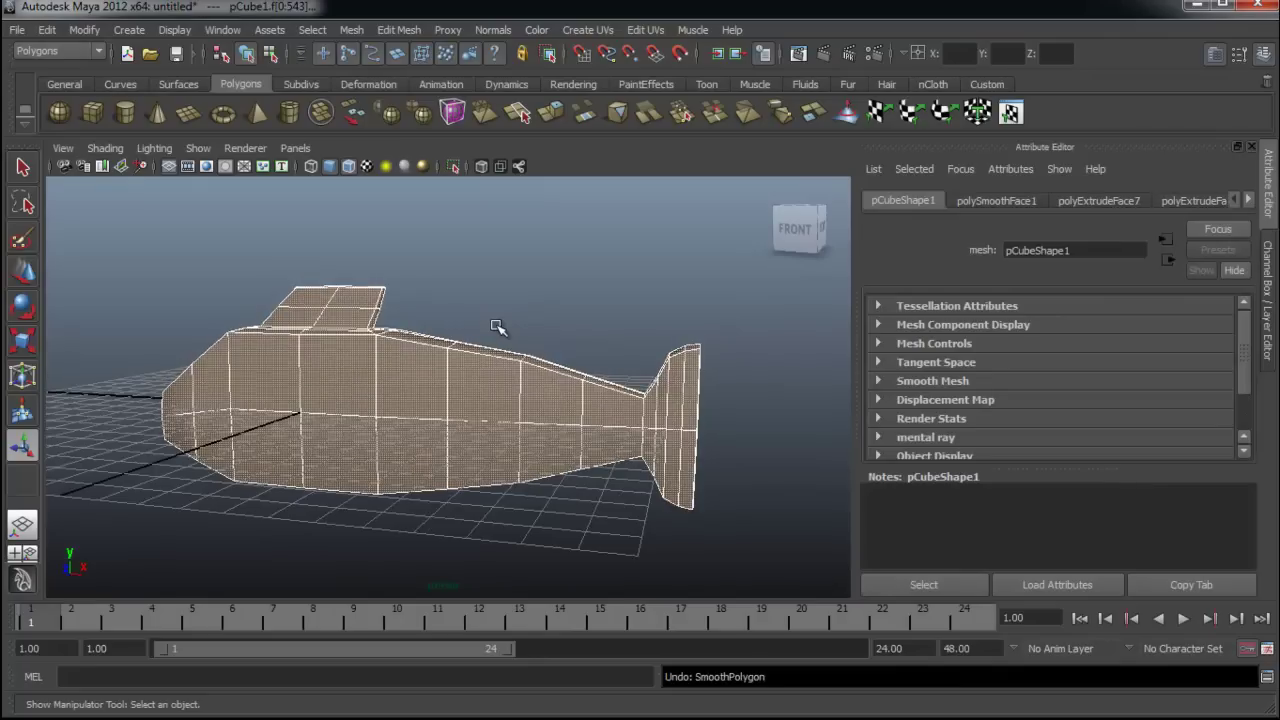
key(F8)
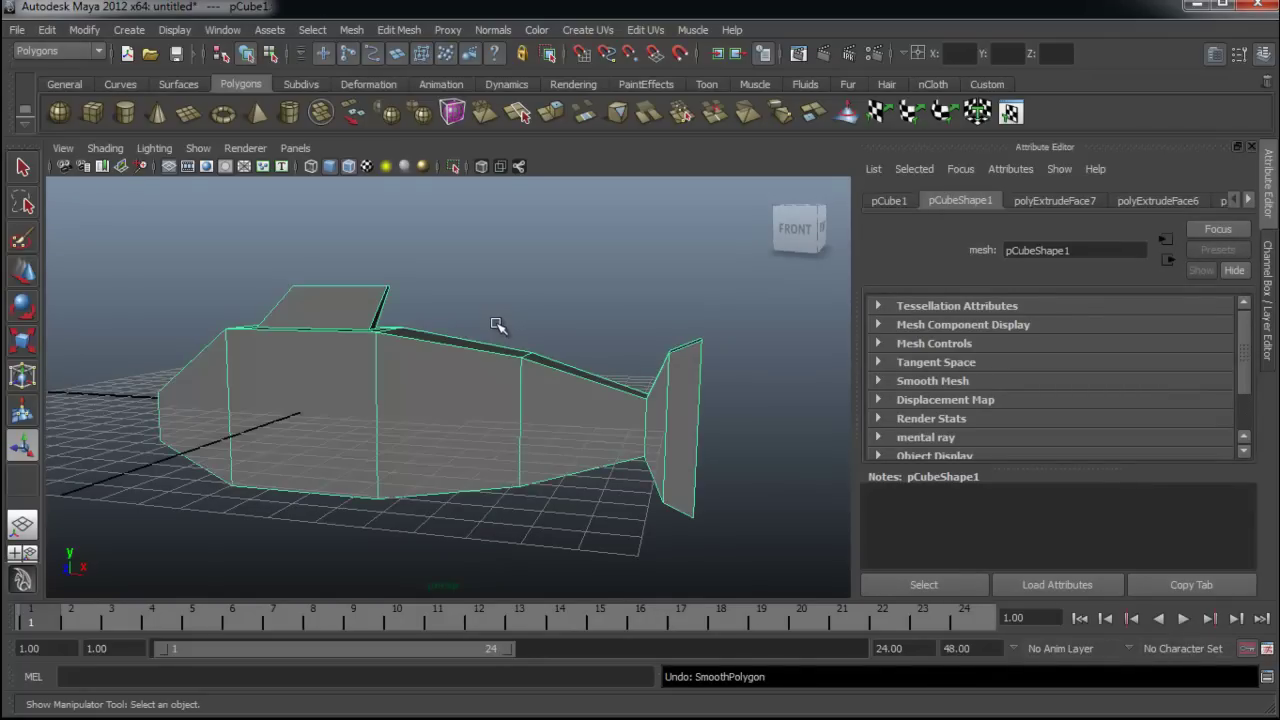
click(497, 325)
click(471, 357)
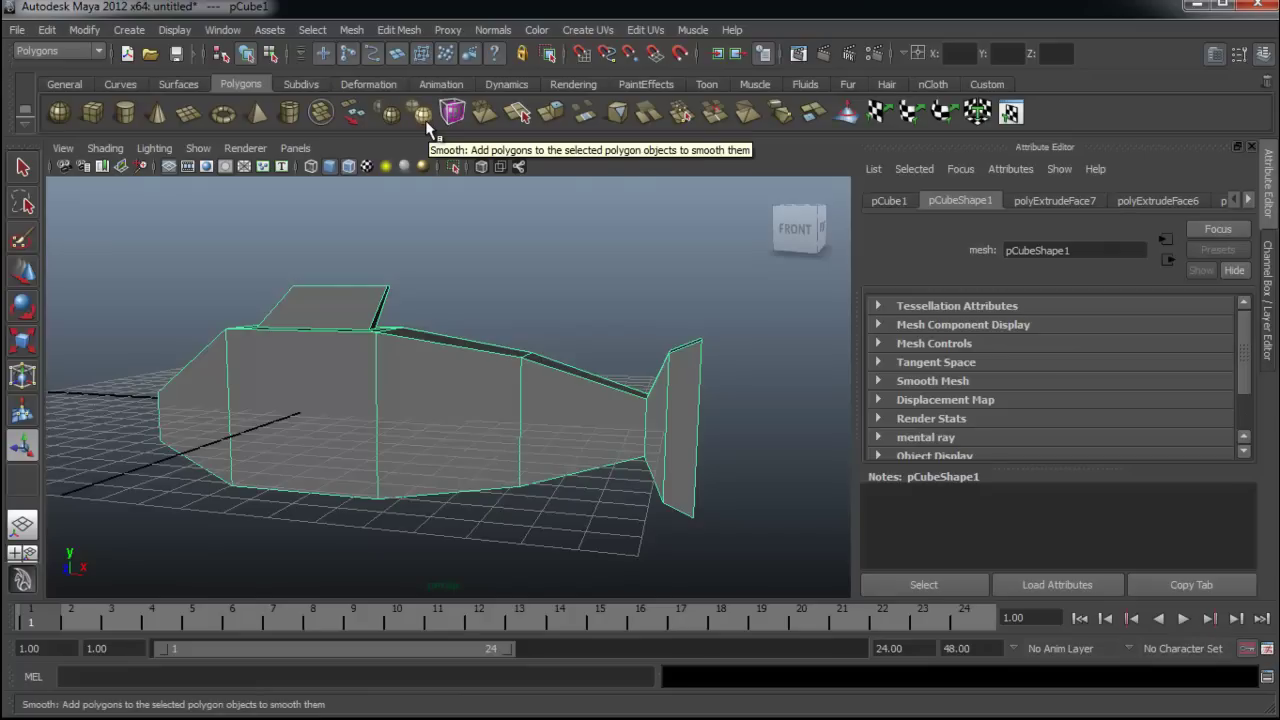
click(425, 120)
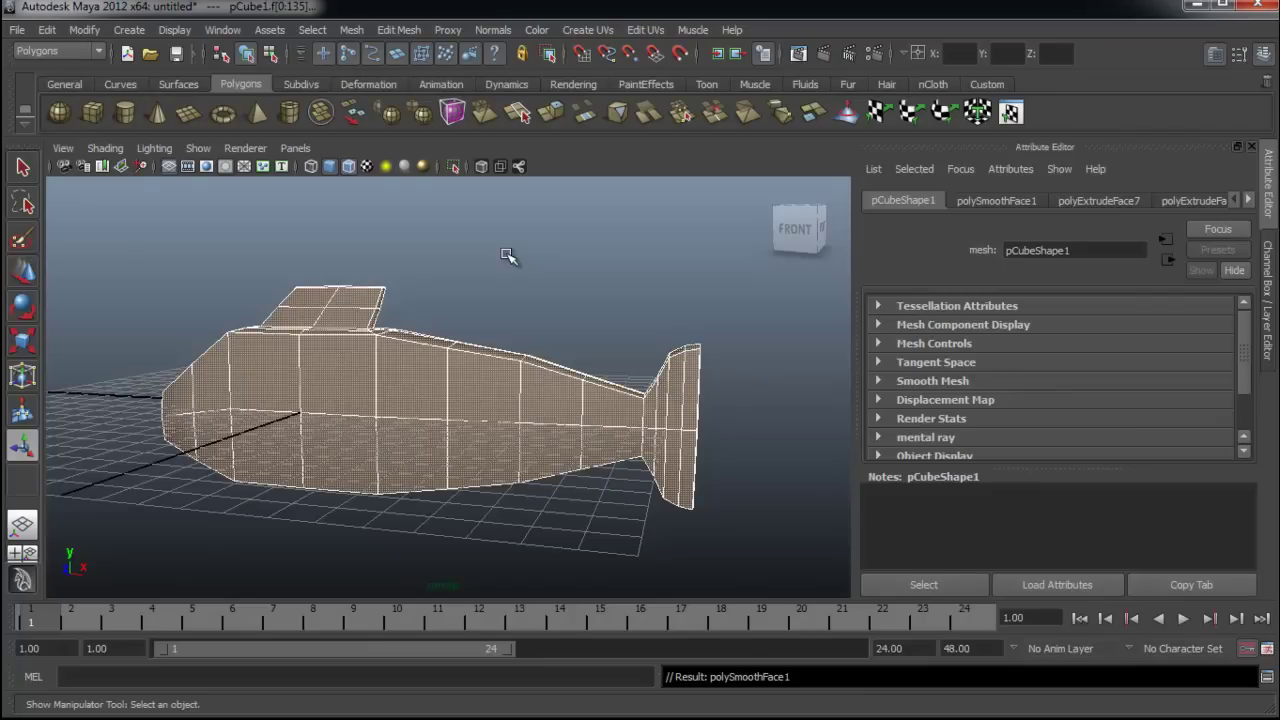
alt+drag(385, 265, 386, 366)
Maximise the front view, zoom in on the fish side-on, and bring up the Animation shelf.
key(space)
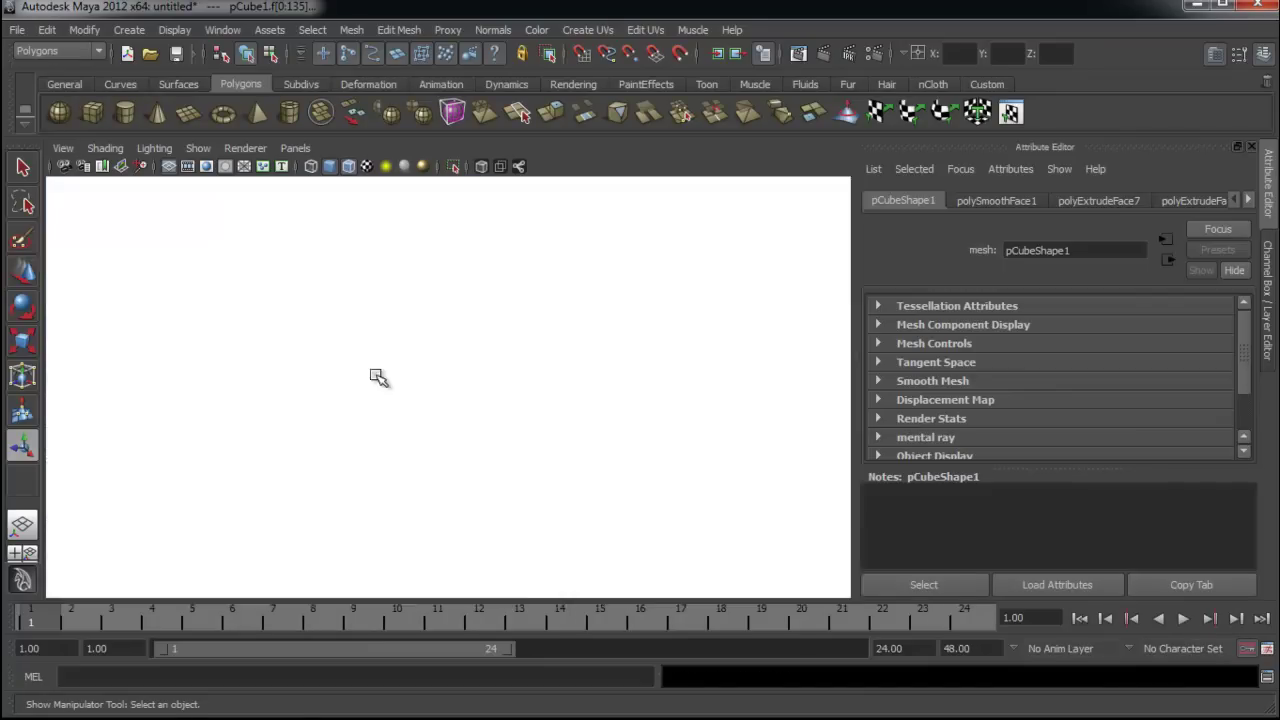
key(space)
mouse_move(334, 437)
alt+right_down()
mouse_move(480, 443)
mouse_move(538, 427)
mouse_move(331, 417)
mouse_move(391, 411)
mouse_move(417, 437)
alt+right_up()
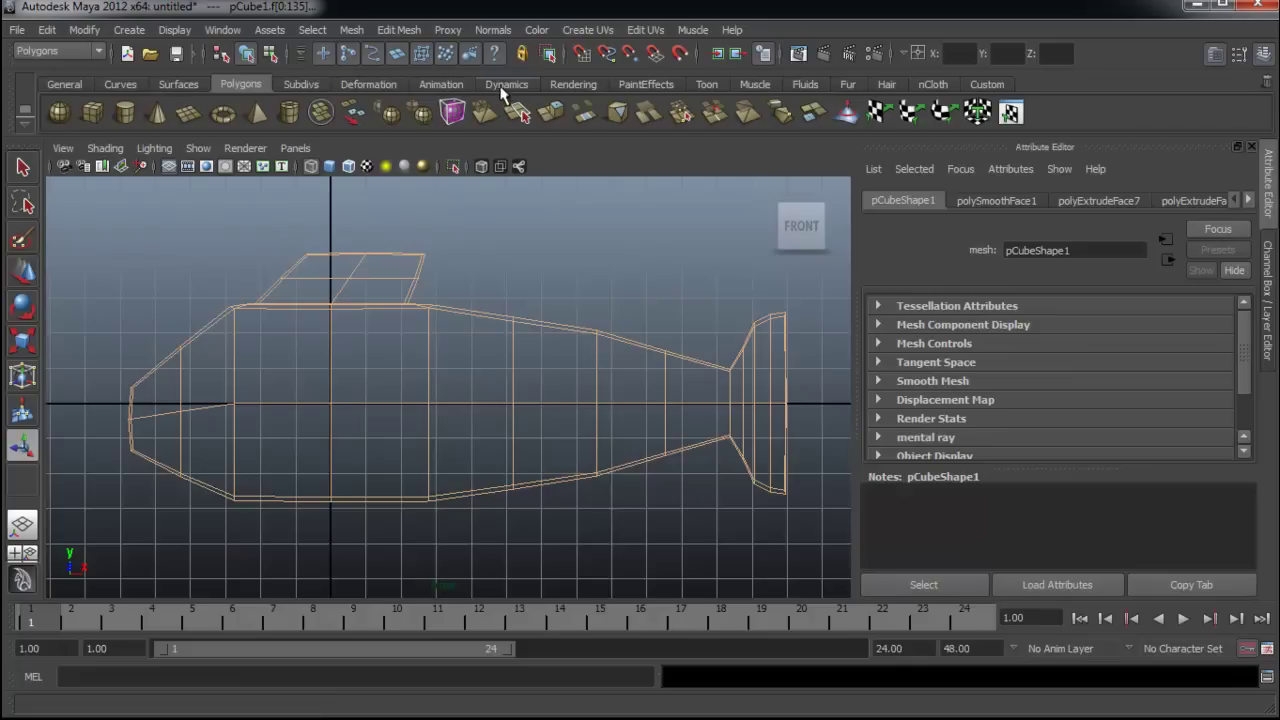
click(427, 86)
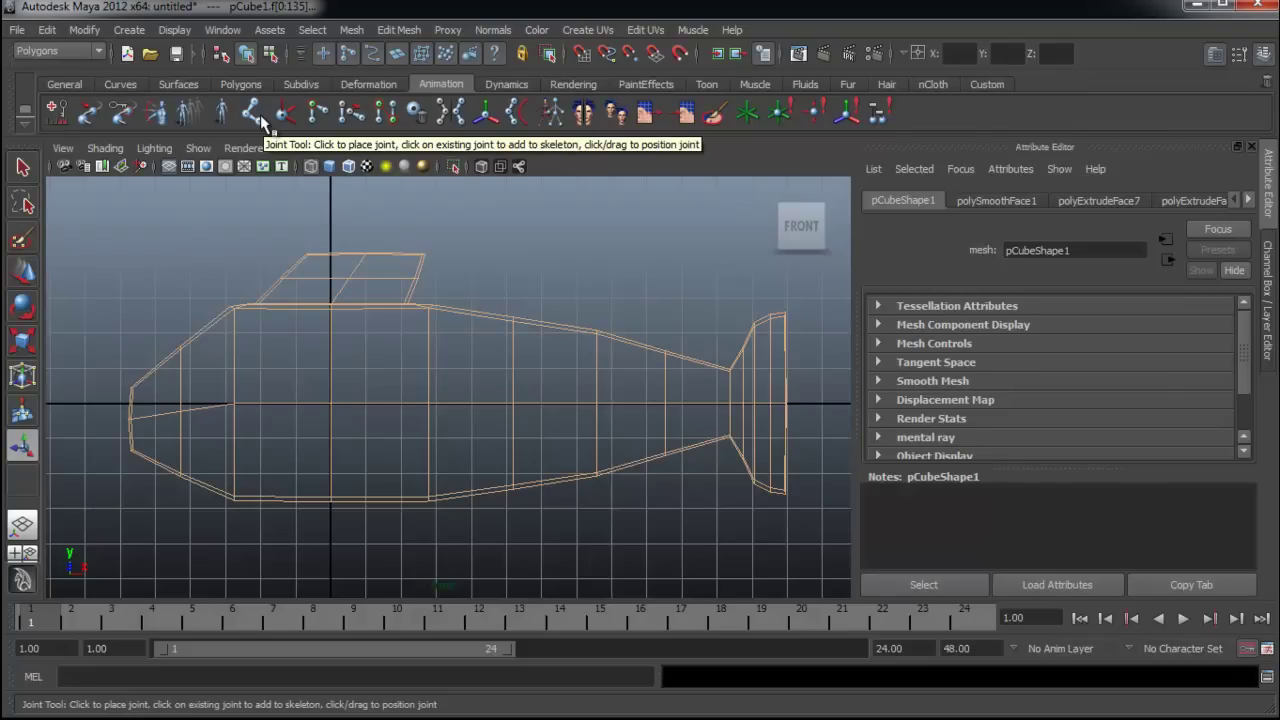
Activate the Joint Tool from the Animation shelf.
click(253, 114)
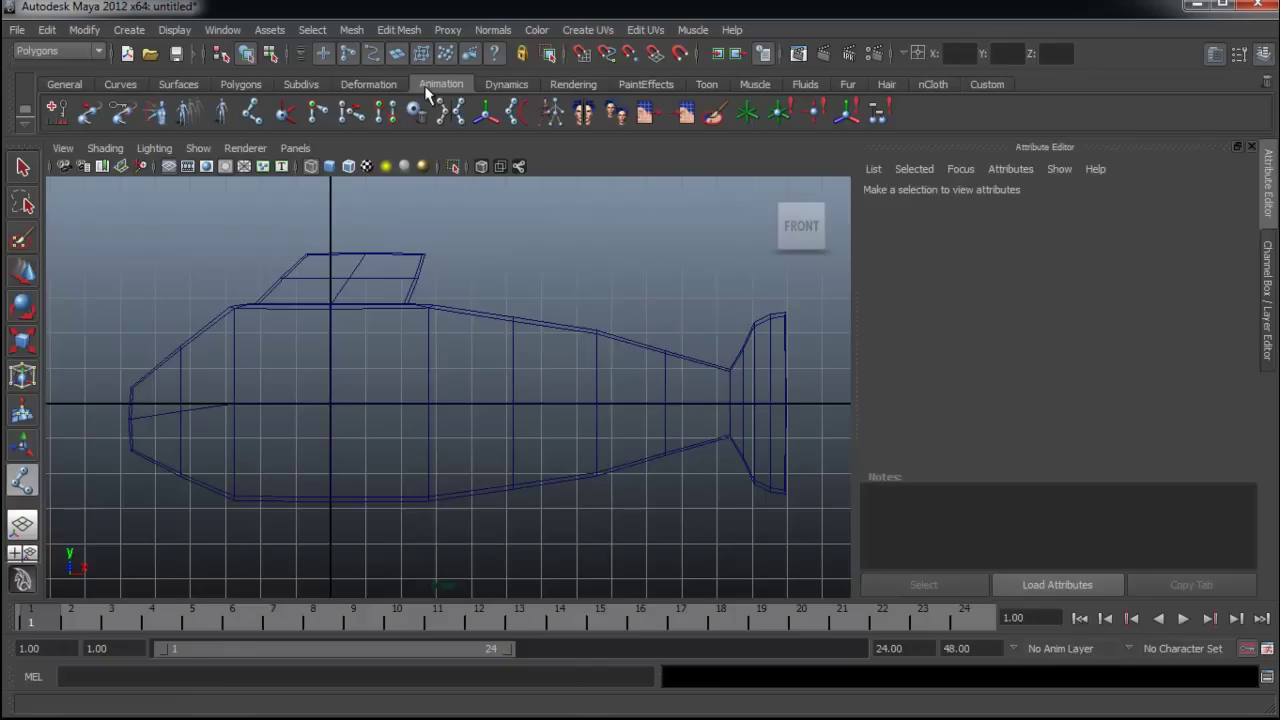
click(249, 117)
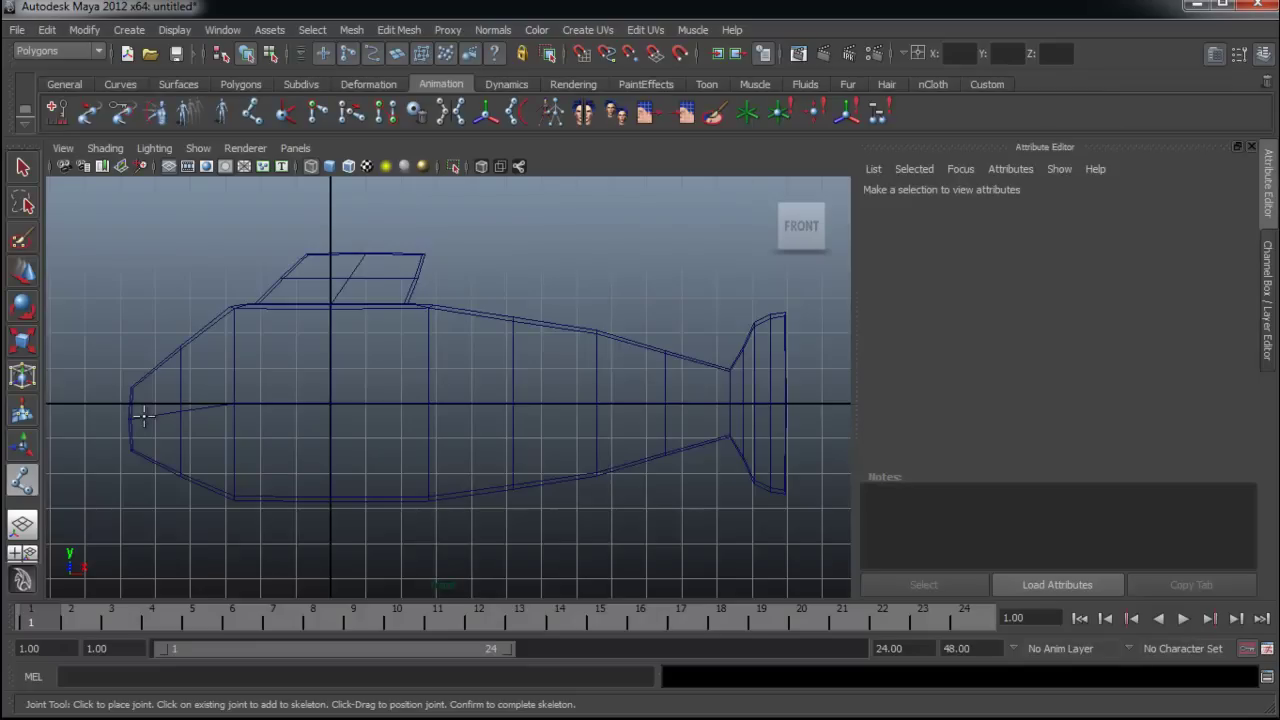
Place six joints from the fish's nose to its tail fin and finish the chain.
click(137, 418)
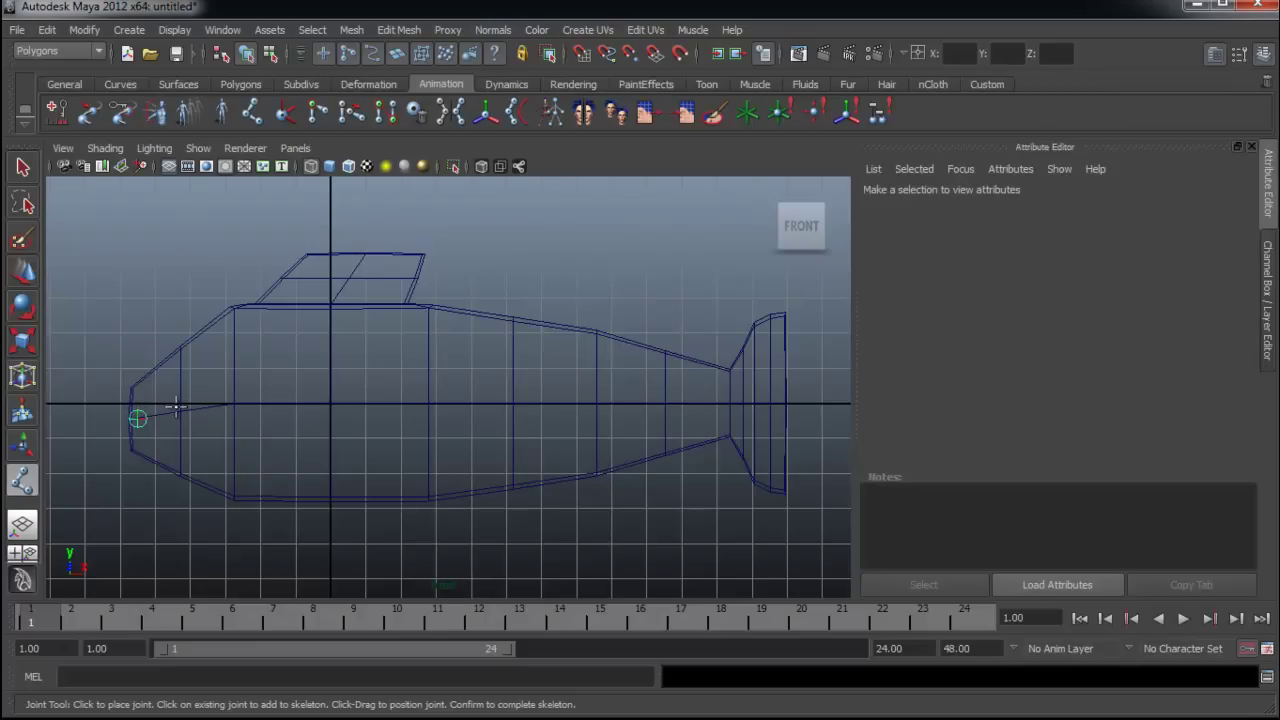
click(245, 406)
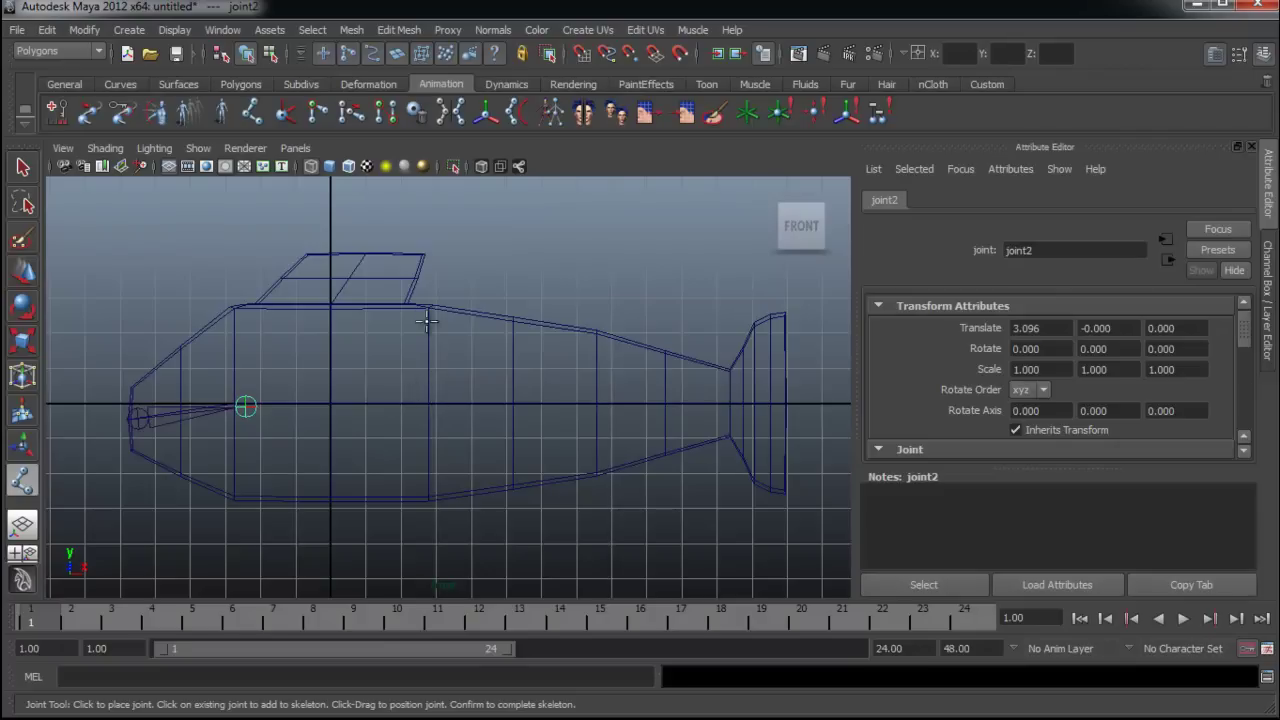
click(428, 404)
click(597, 404)
click(731, 404)
click(790, 405)
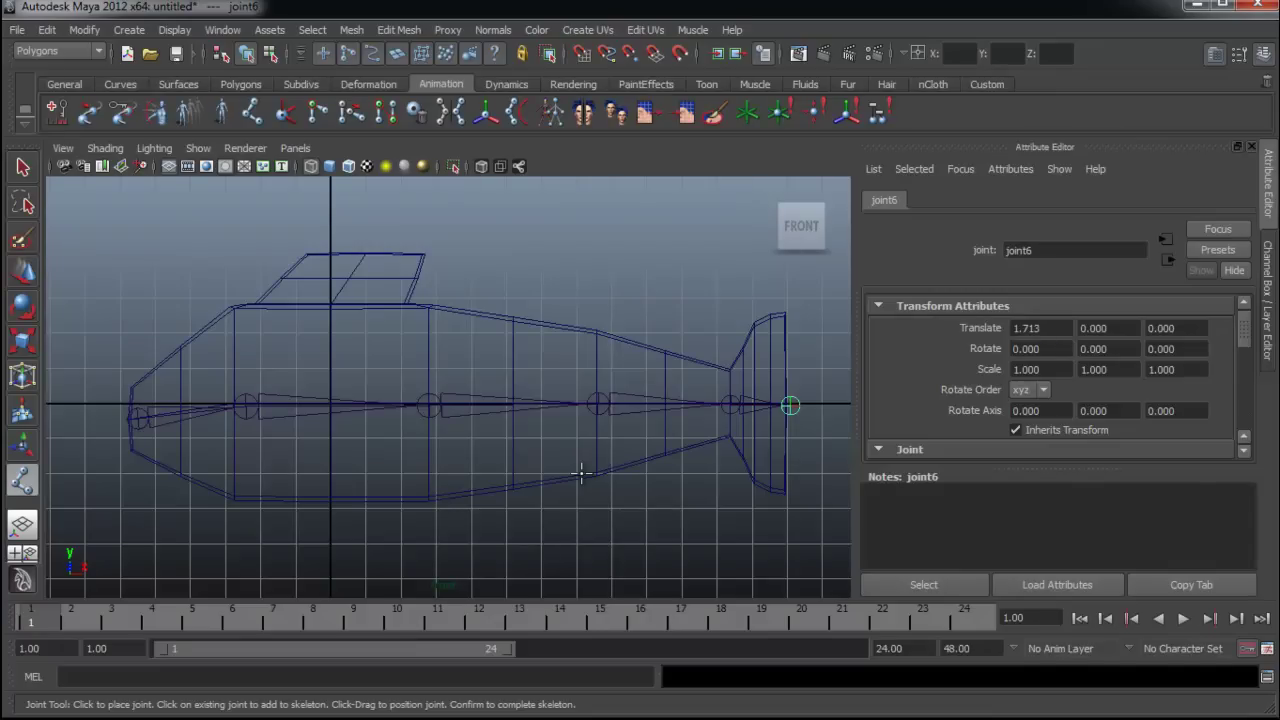
key(Return)
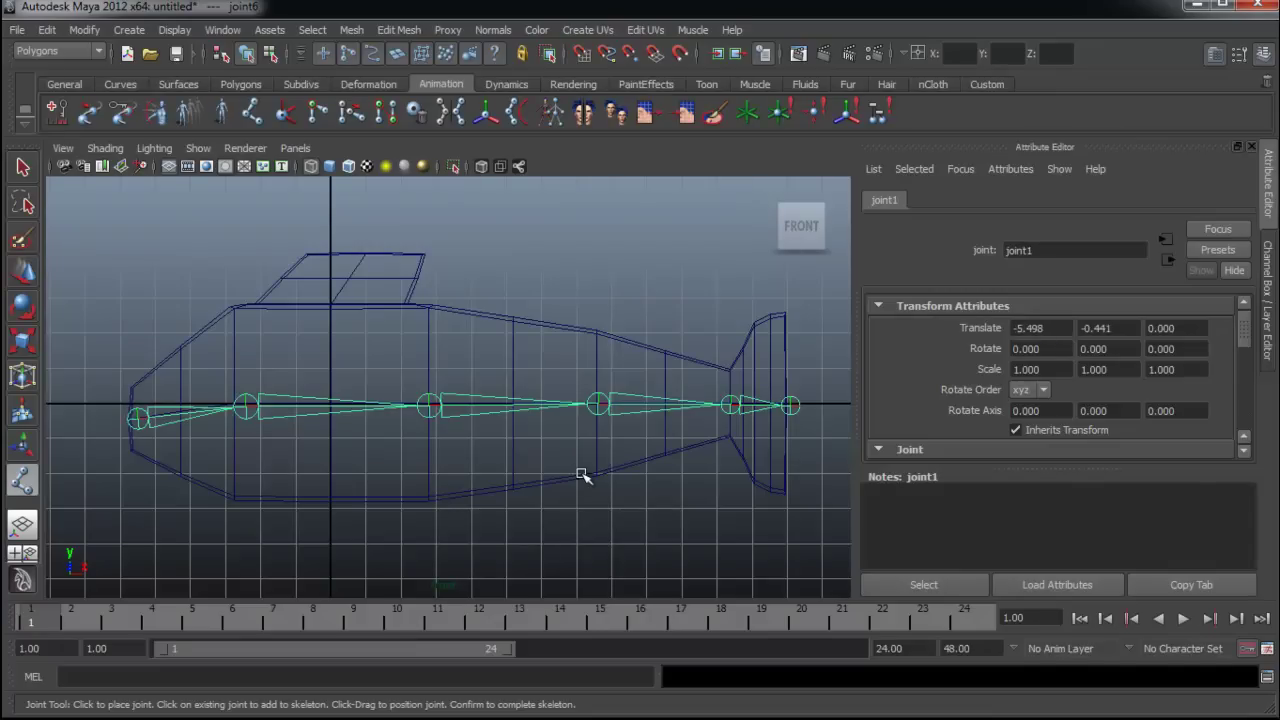
In a wireframe perspective view, nudge joint1 toward the nose to (-5.604, -0.441, 0).
key(space)
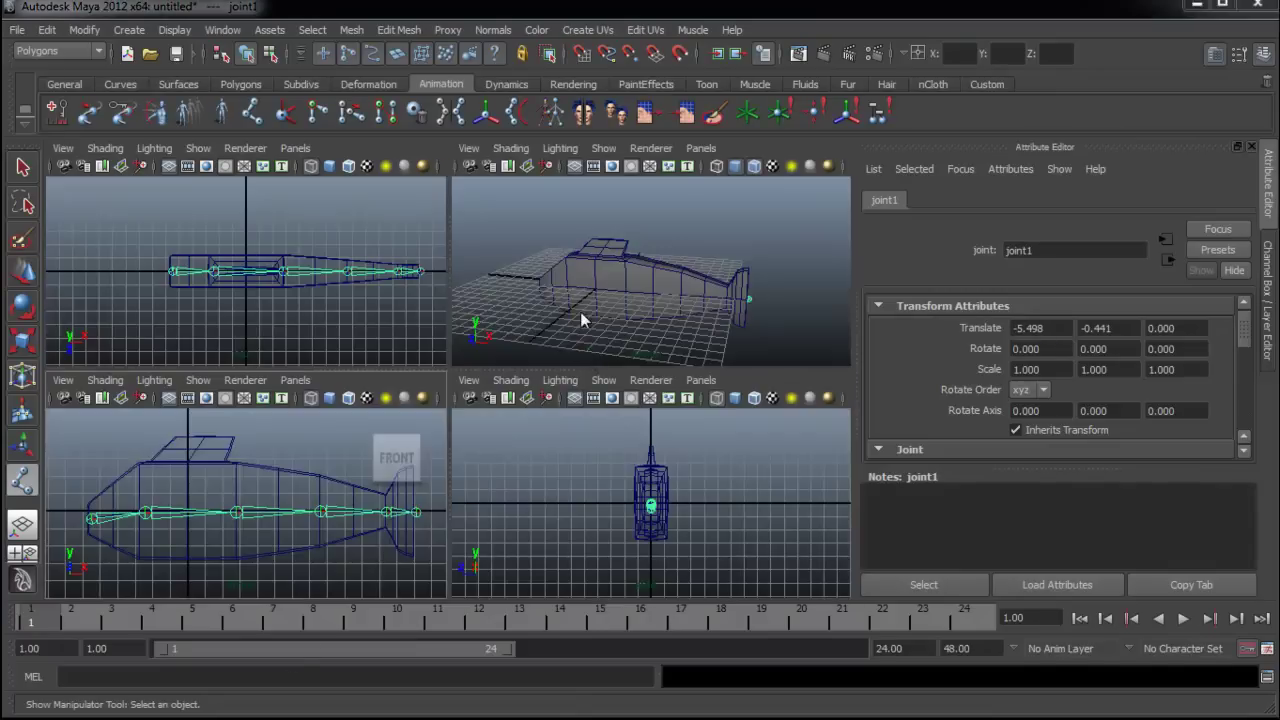
key(space)
mouse_move(537, 337)
alt+mouse_down()
mouse_move(391, 323)
mouse_move(437, 323)
mouse_move(386, 371)
mouse_move(318, 357)
alt+mouse_up()
key(4)
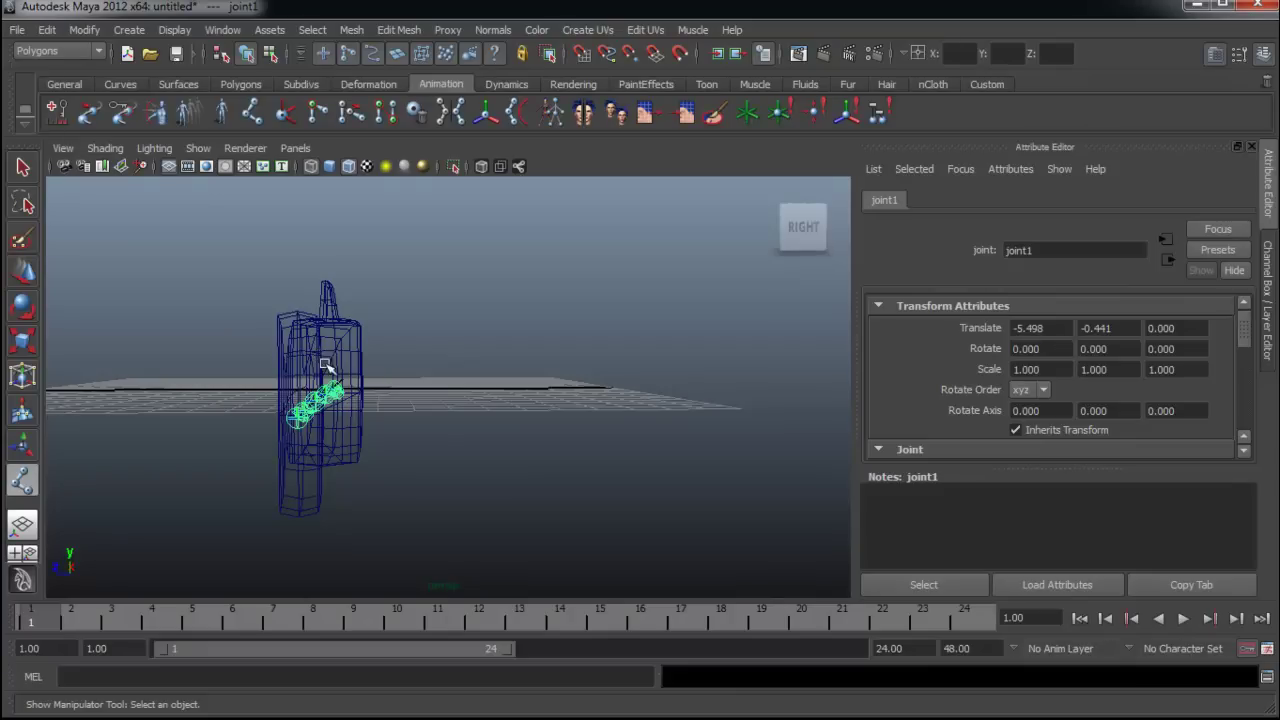
mouse_move(250, 402)
alt+mouse_down()
mouse_move(362, 407)
mouse_move(397, 423)
mouse_move(351, 466)
mouse_move(371, 420)
mouse_move(569, 429)
mouse_move(543, 409)
mouse_move(557, 417)
alt+mouse_up()
click(308, 382)
click(203, 428)
key(w)
mouse_move(300, 432)
alt+mouse_down()
mouse_move(343, 477)
mouse_move(449, 446)
mouse_move(651, 443)
mouse_move(585, 450)
alt+mouse_up()
drag(343, 443, 372, 440)
Toggle between shaded and wireframe side views while reselecting the root joint at the nose.
key(5)
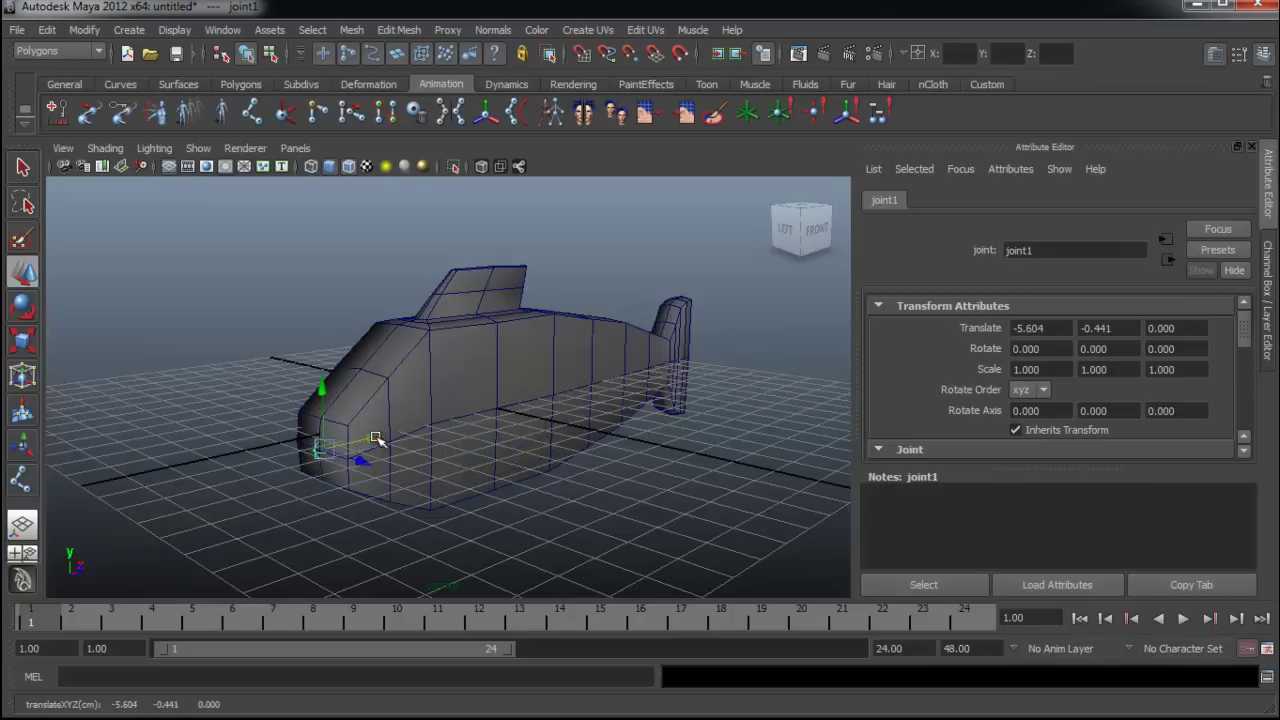
mouse_move(560, 466)
alt+mouse_down()
mouse_move(441, 450)
mouse_move(494, 451)
mouse_move(623, 540)
alt+mouse_up()
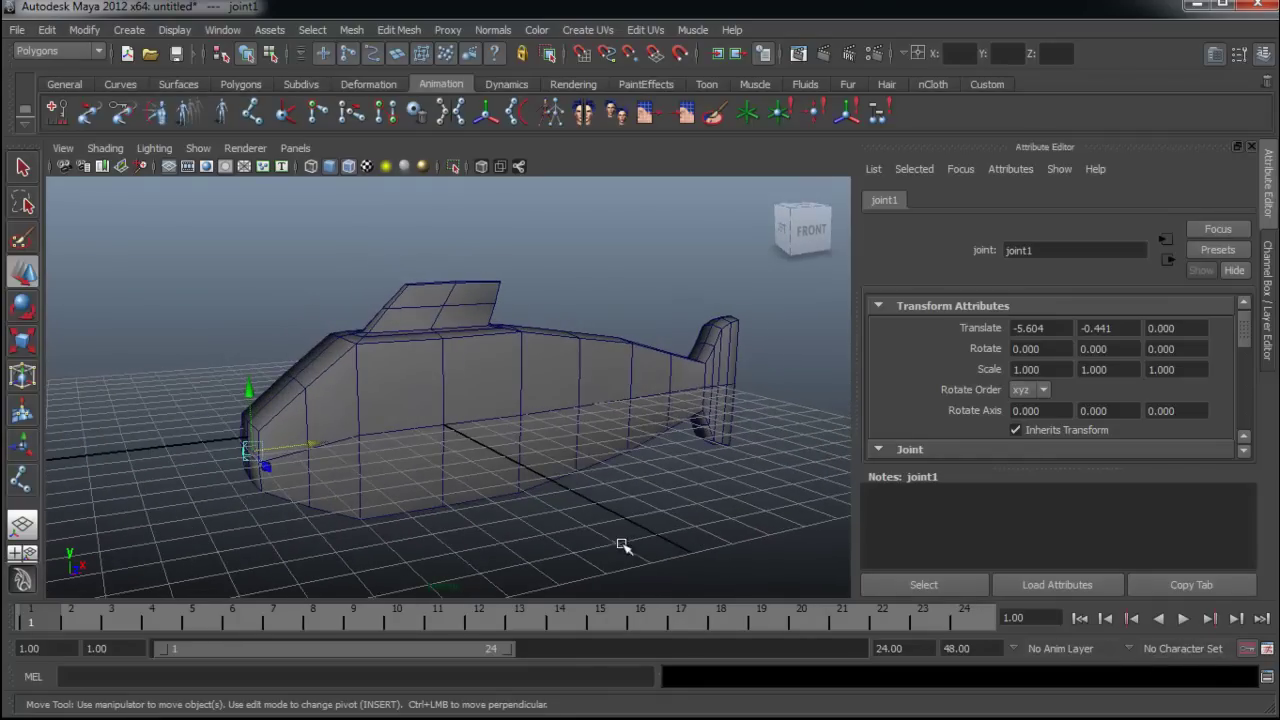
click(597, 536)
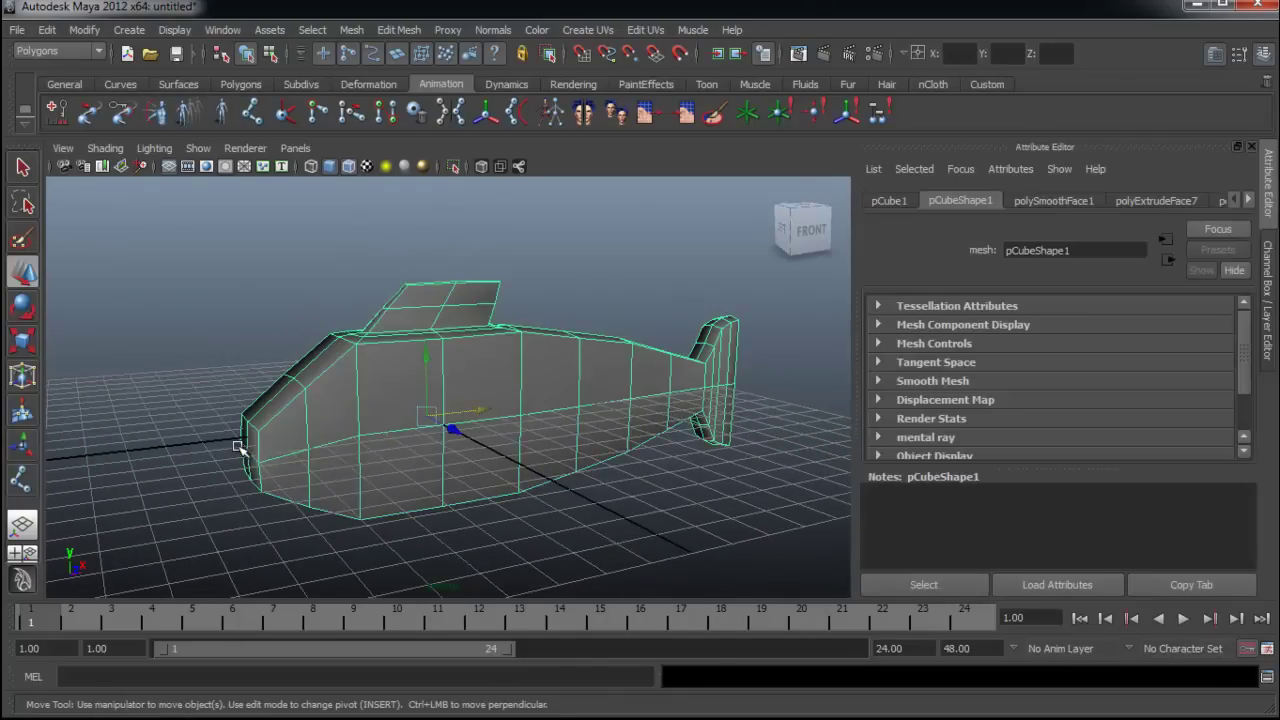
click(268, 458)
click(192, 412)
click(250, 450)
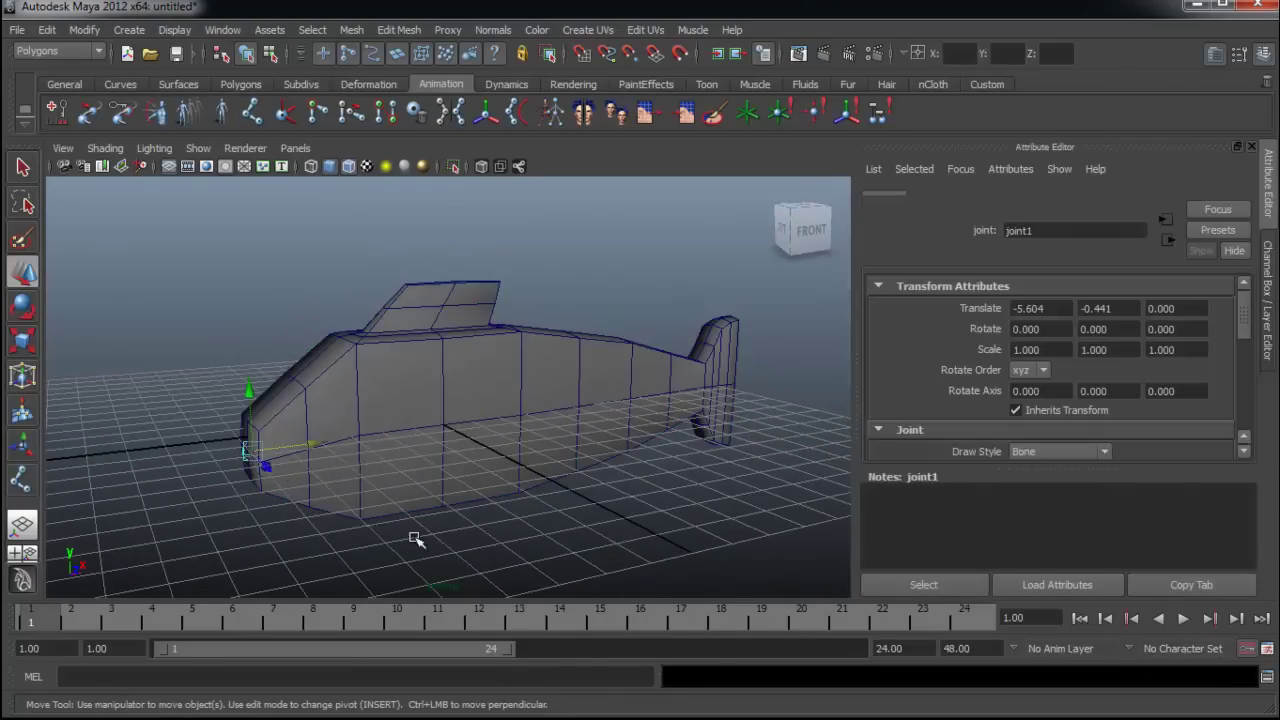
click(529, 534)
key(4)
mouse_move(523, 526)
alt+mouse_down()
mouse_move(480, 503)
mouse_move(487, 515)
alt+mouse_up()
click(250, 426)
mouse_move(297, 457)
alt+mouse_down()
mouse_move(340, 466)
mouse_move(317, 500)
alt+mouse_up()
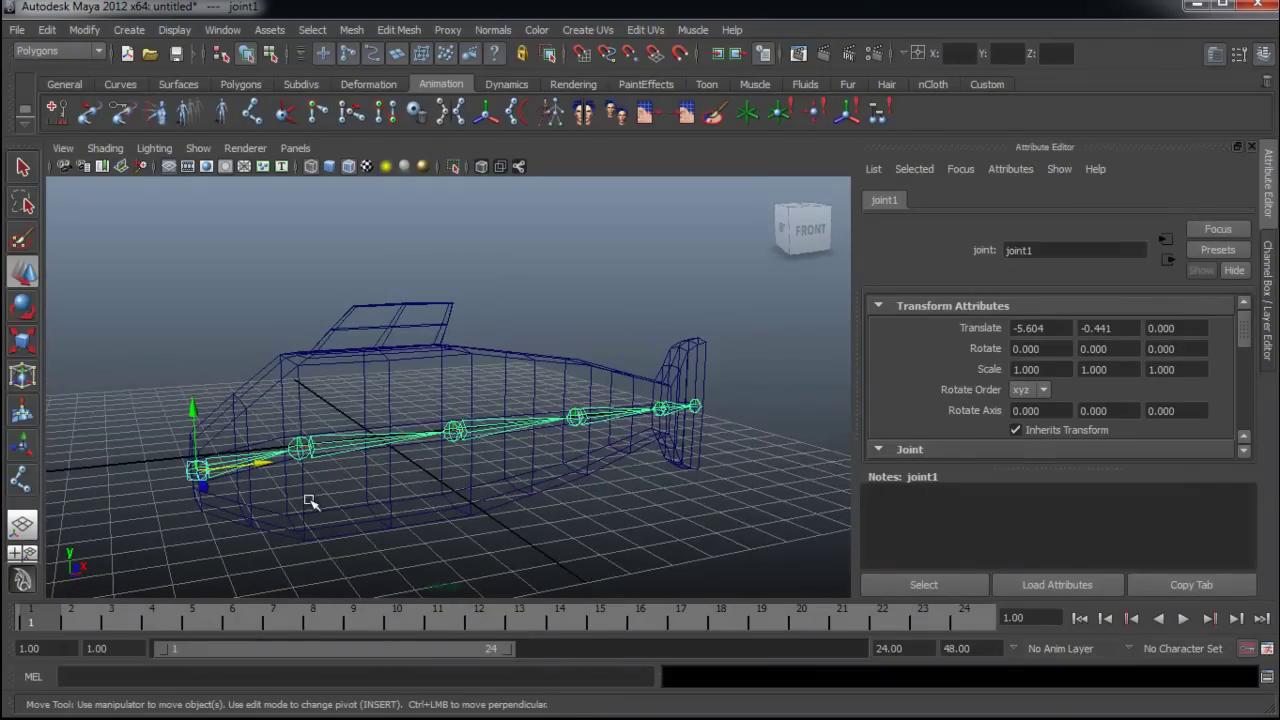
click(50, 31)
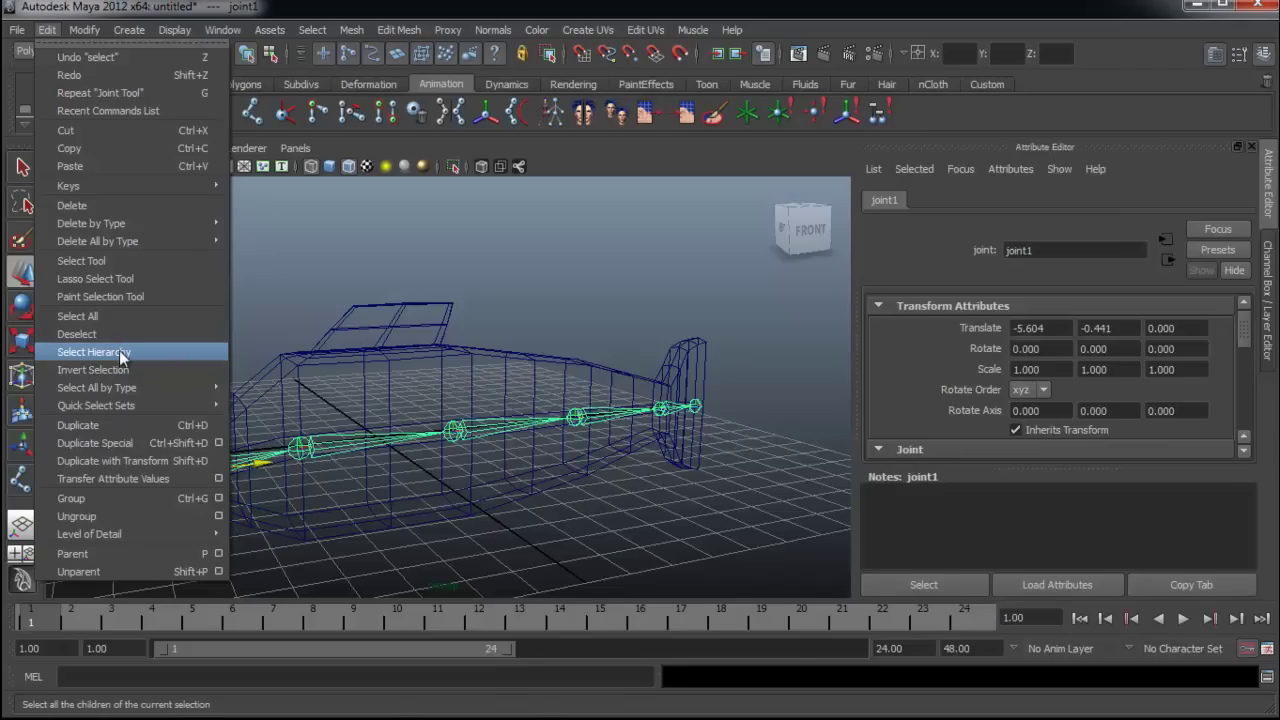
Select joint1's whole hierarchy with Edit > Select Hierarchy, then add the fish mesh.
click(121, 349)
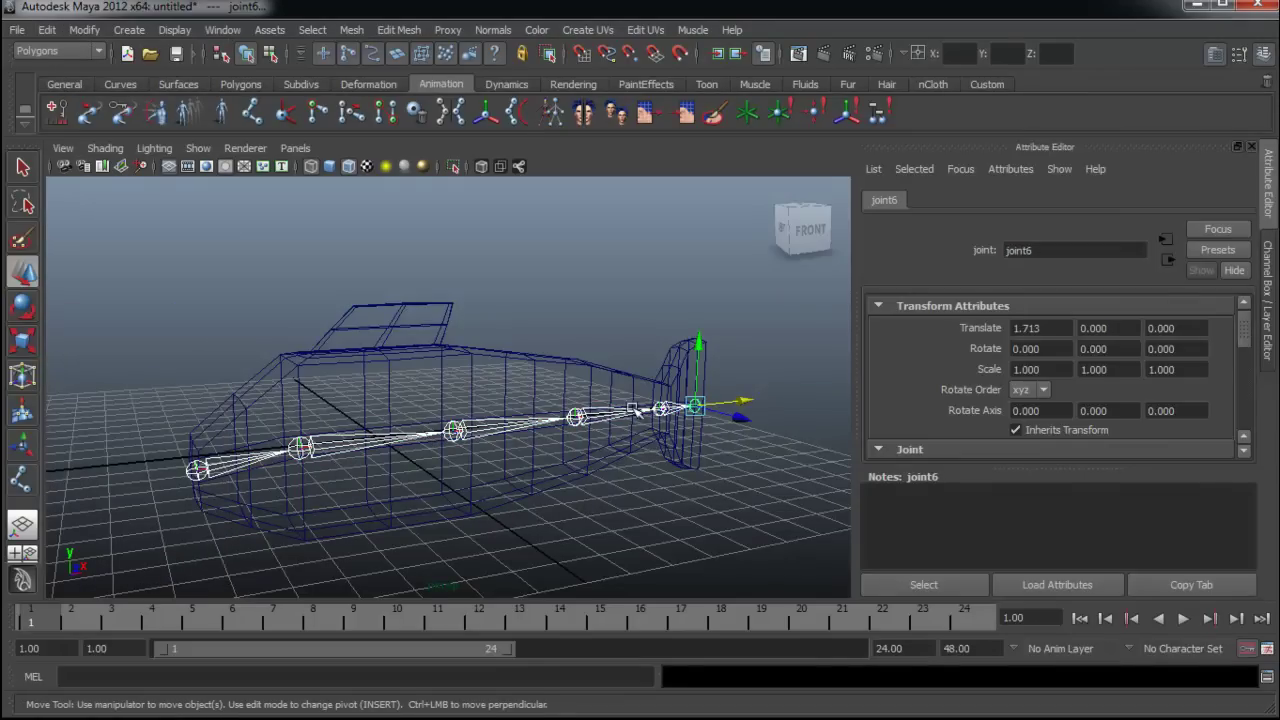
click(532, 360)
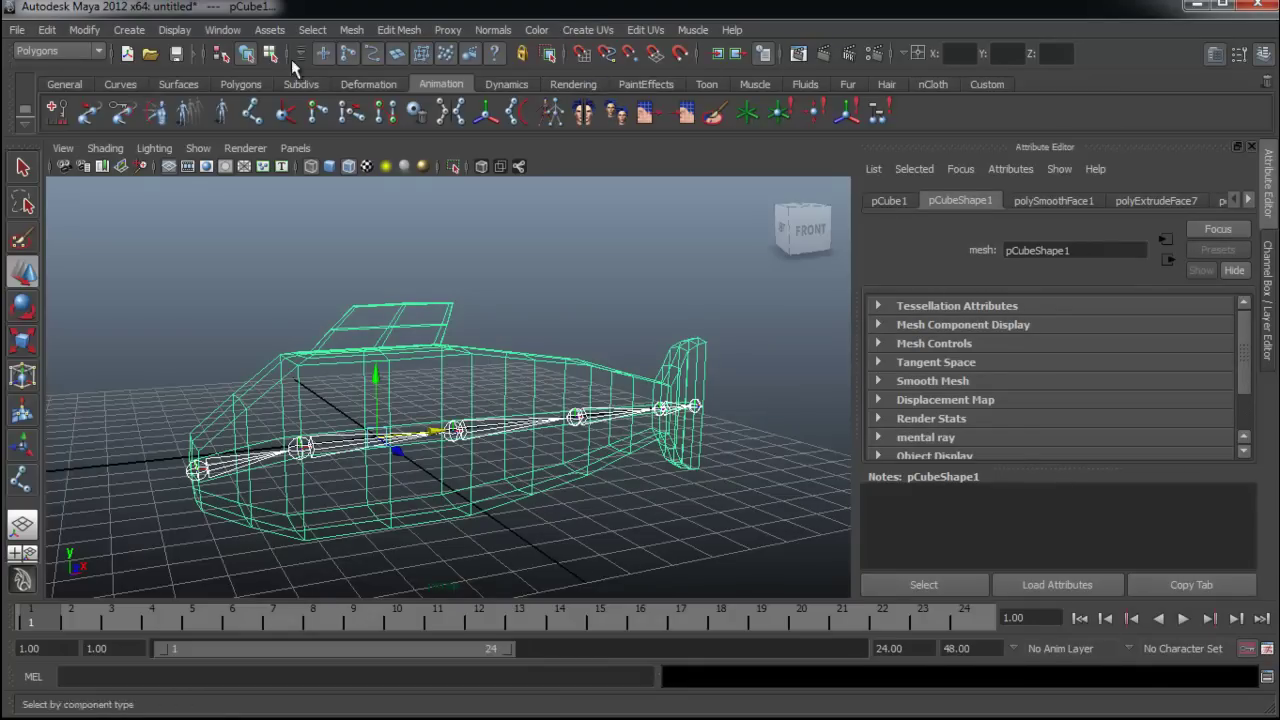
Switch the menu set from Polygons to Animation and open Skin > Bind Skin > Smooth Bind.
click(57, 52)
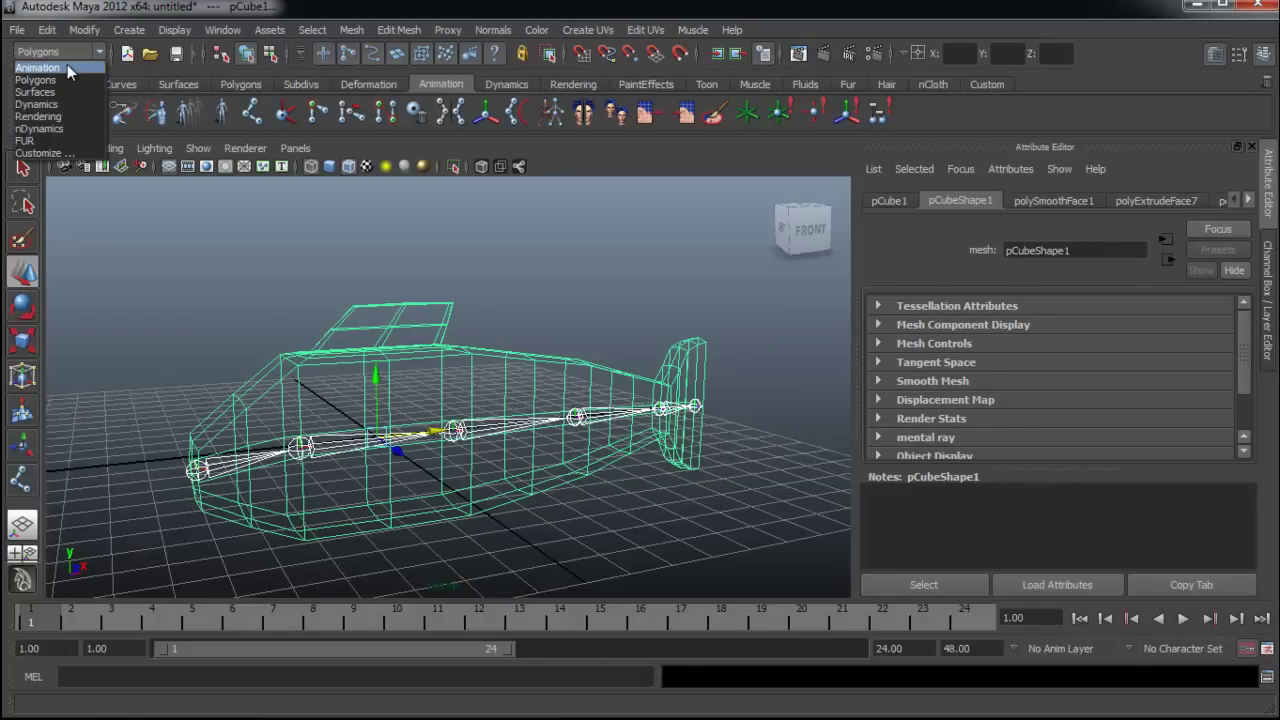
click(67, 64)
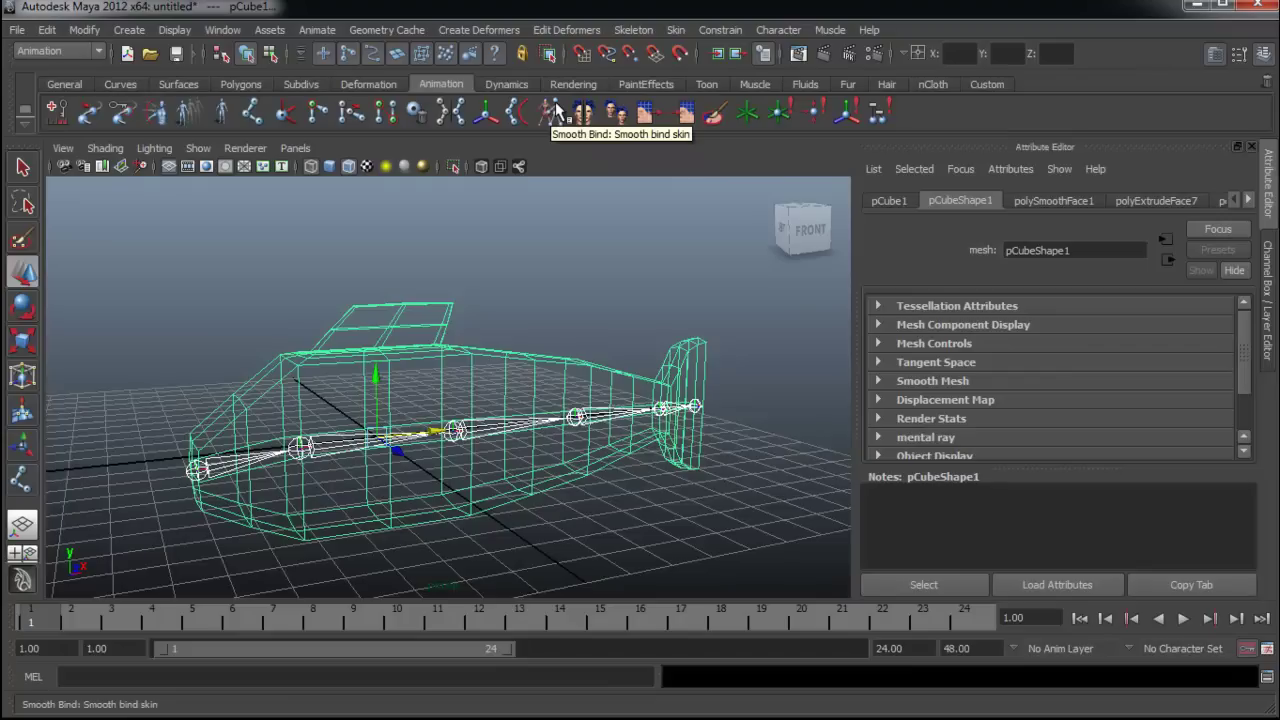
click(677, 30)
mouse_move(706, 57)
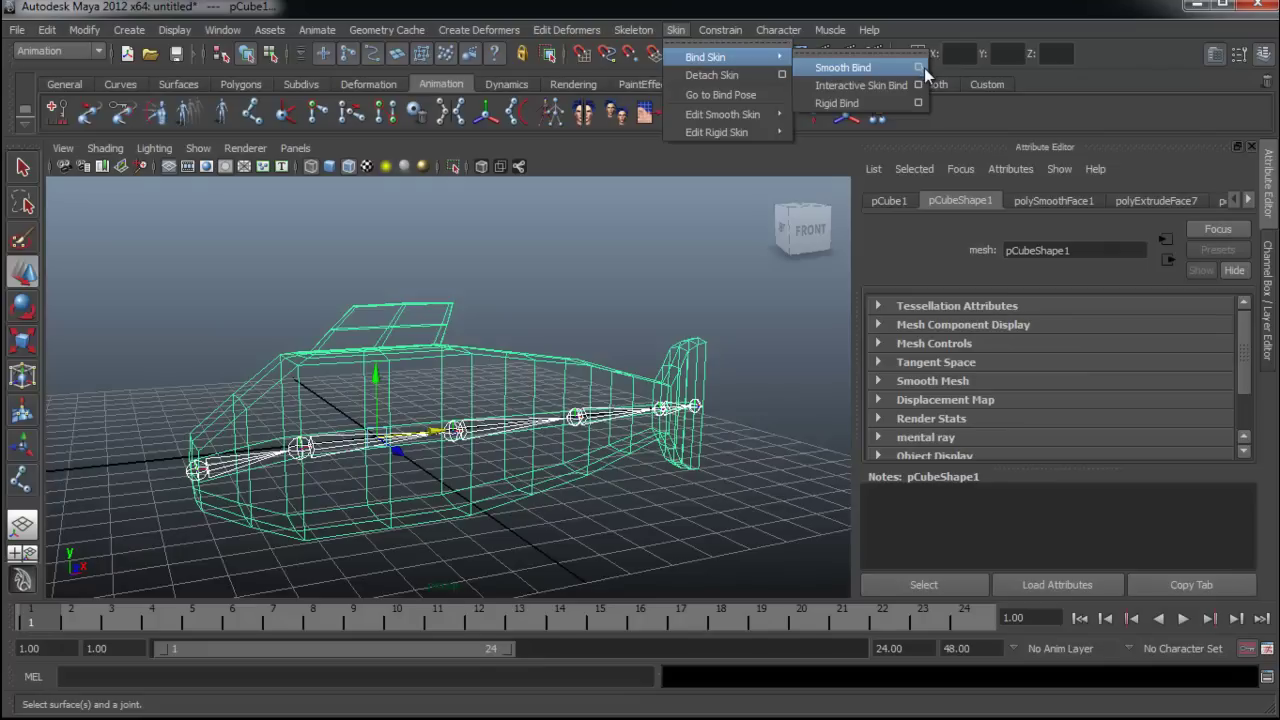
Smooth-bind the fish mesh using reset default settings with Bind to: Selected joints.
click(920, 68)
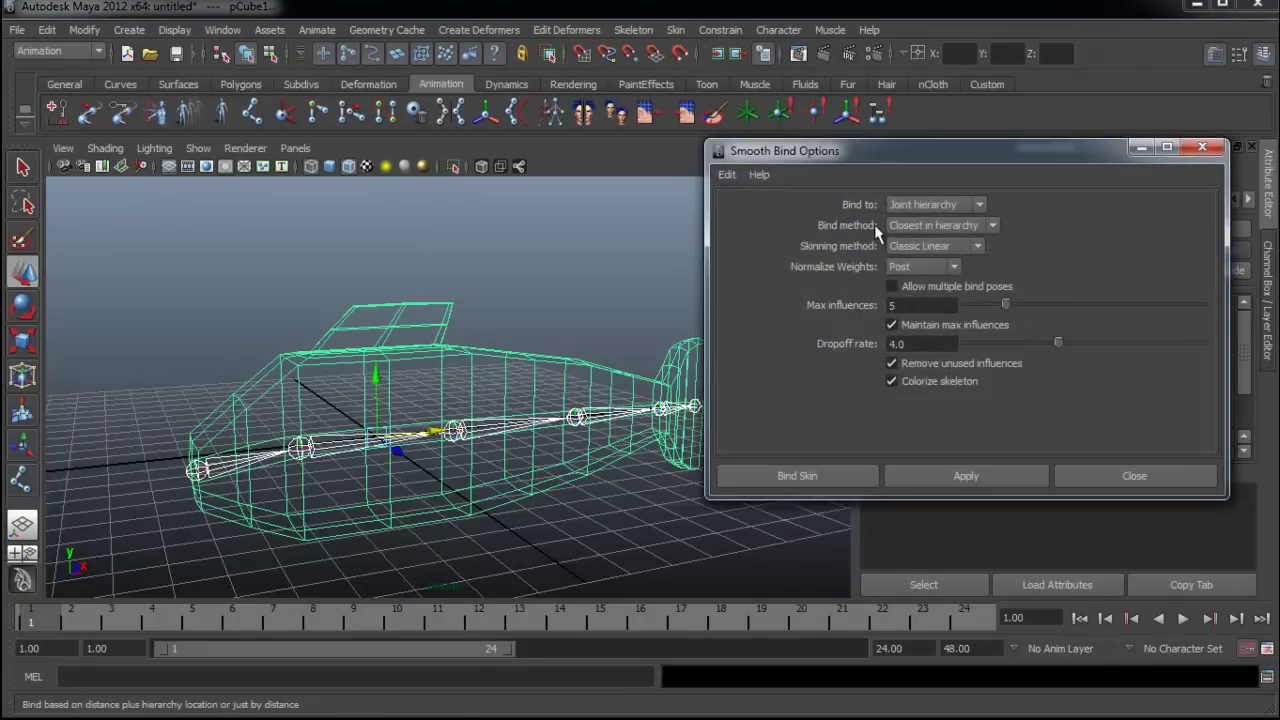
click(727, 174)
click(752, 210)
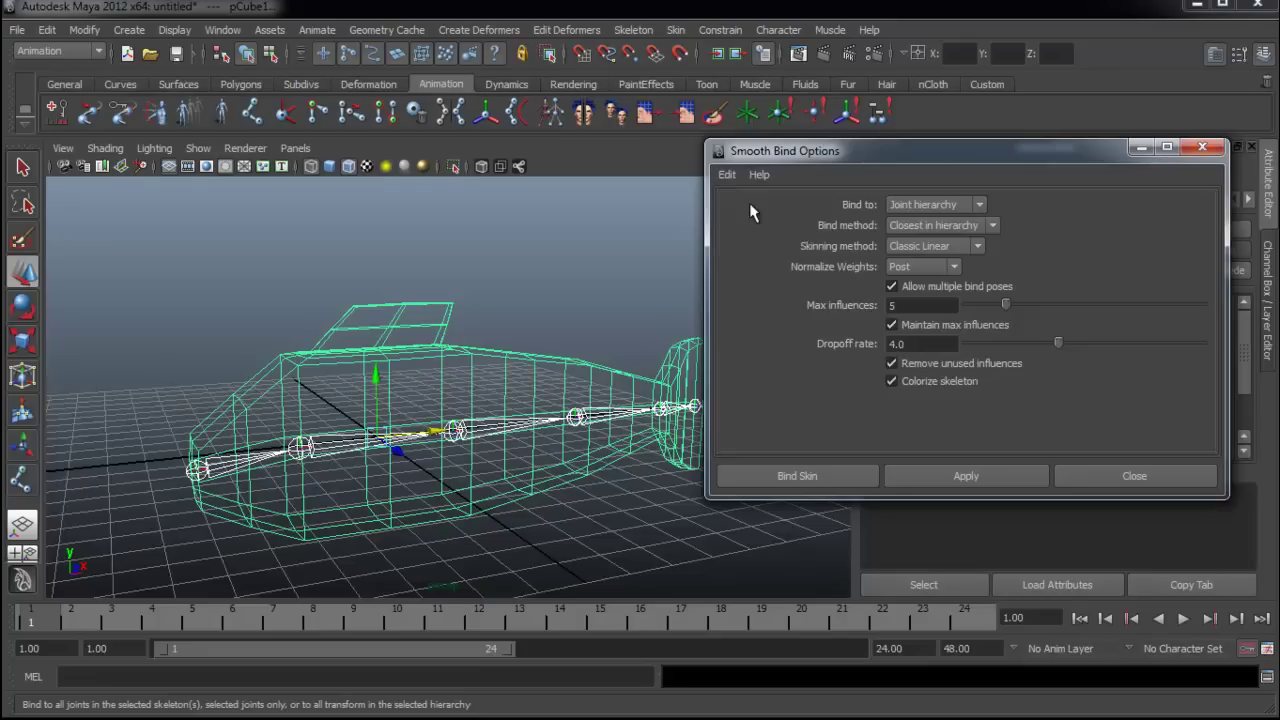
click(962, 206)
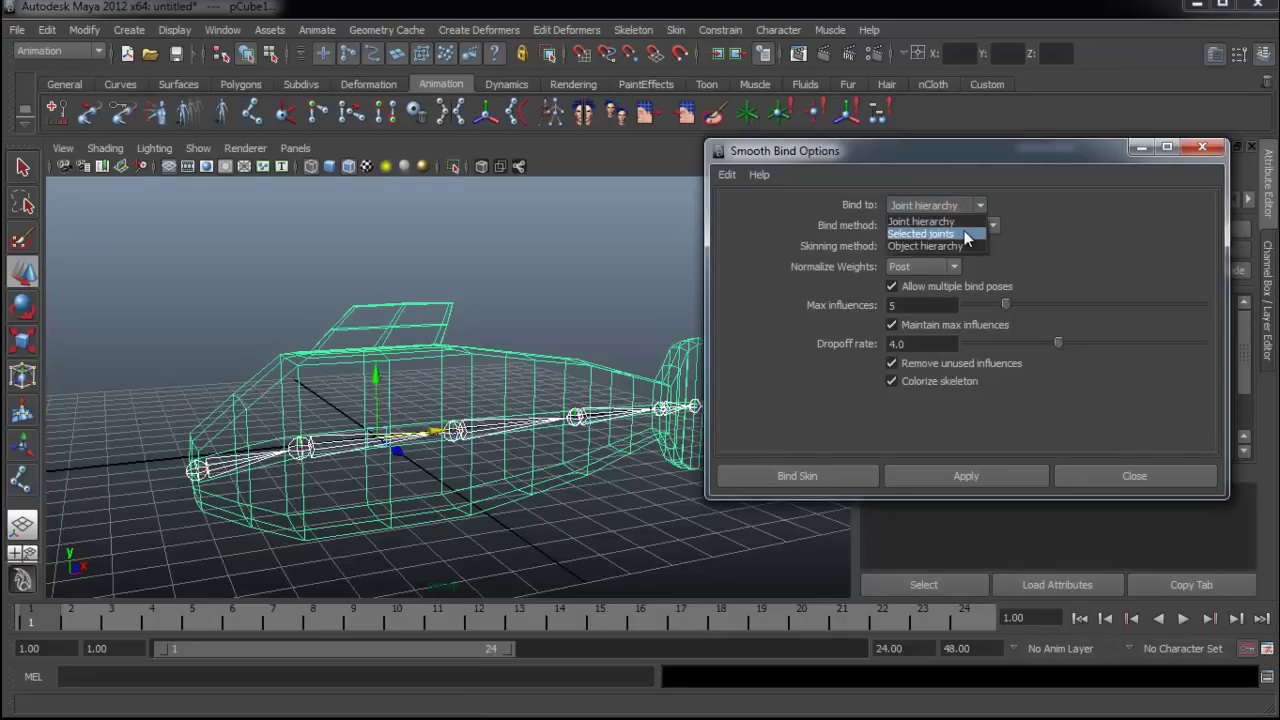
click(982, 206)
click(962, 233)
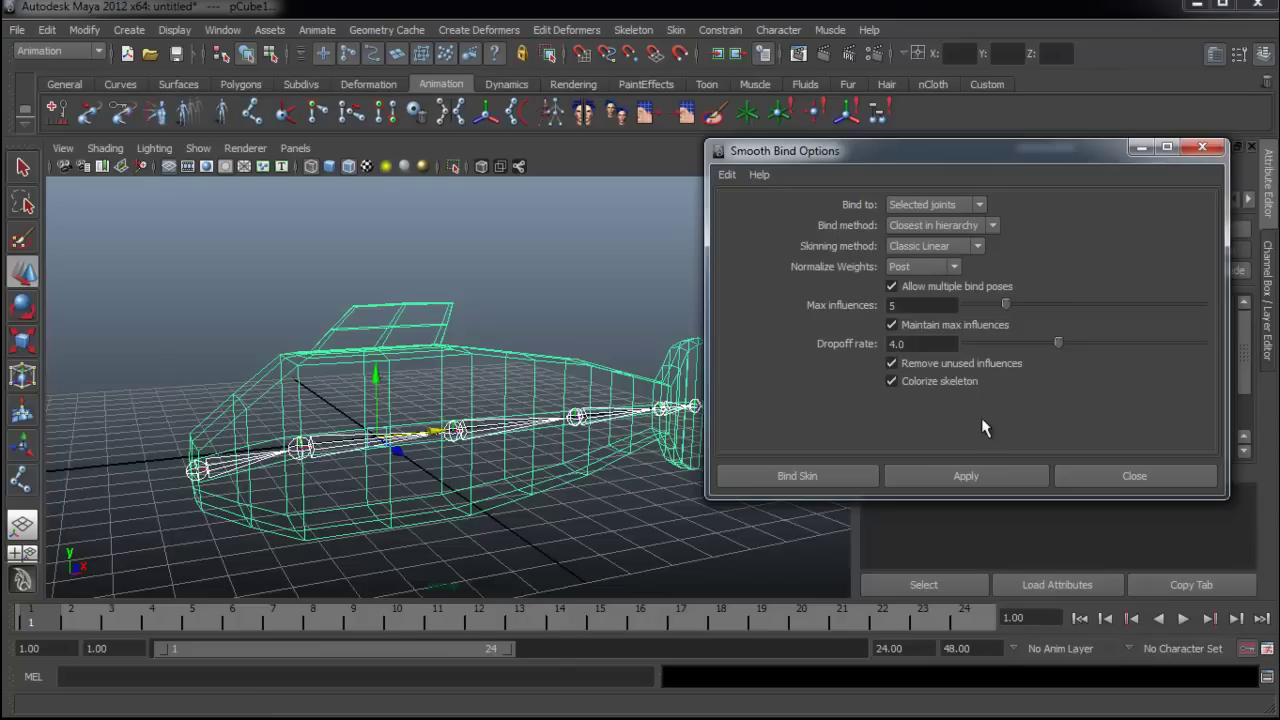
click(966, 478)
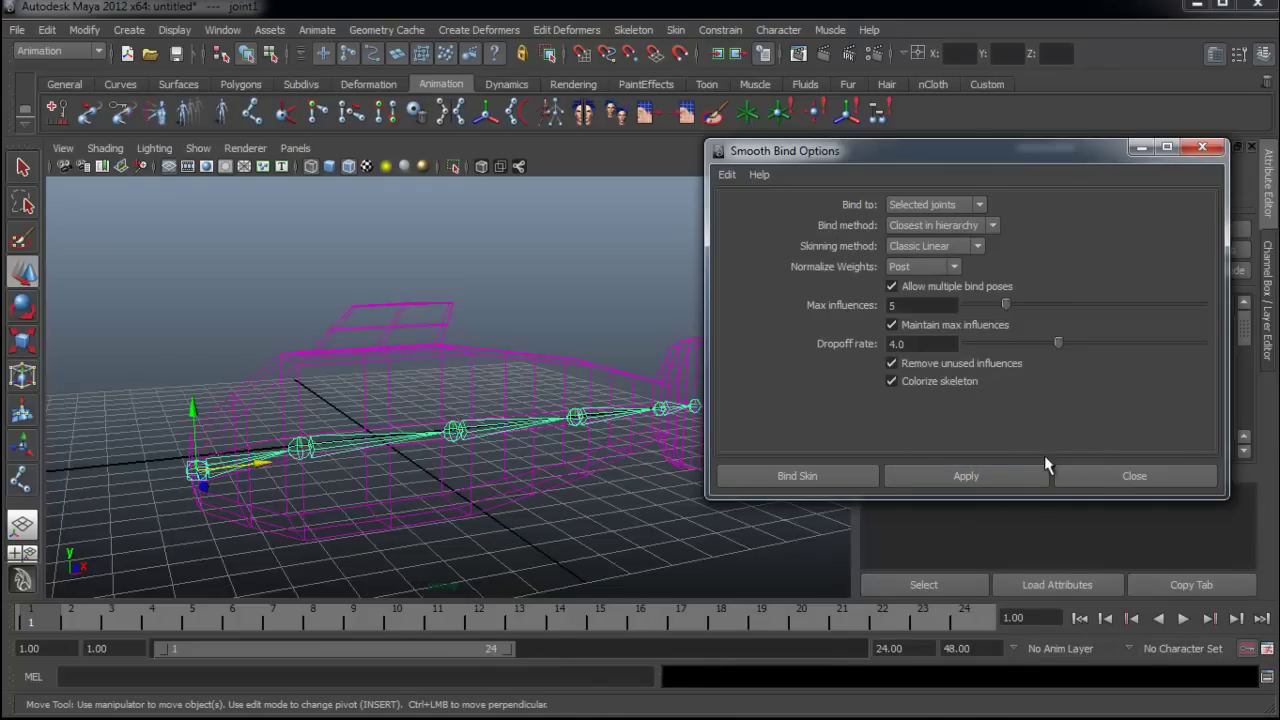
click(1105, 478)
click(549, 315)
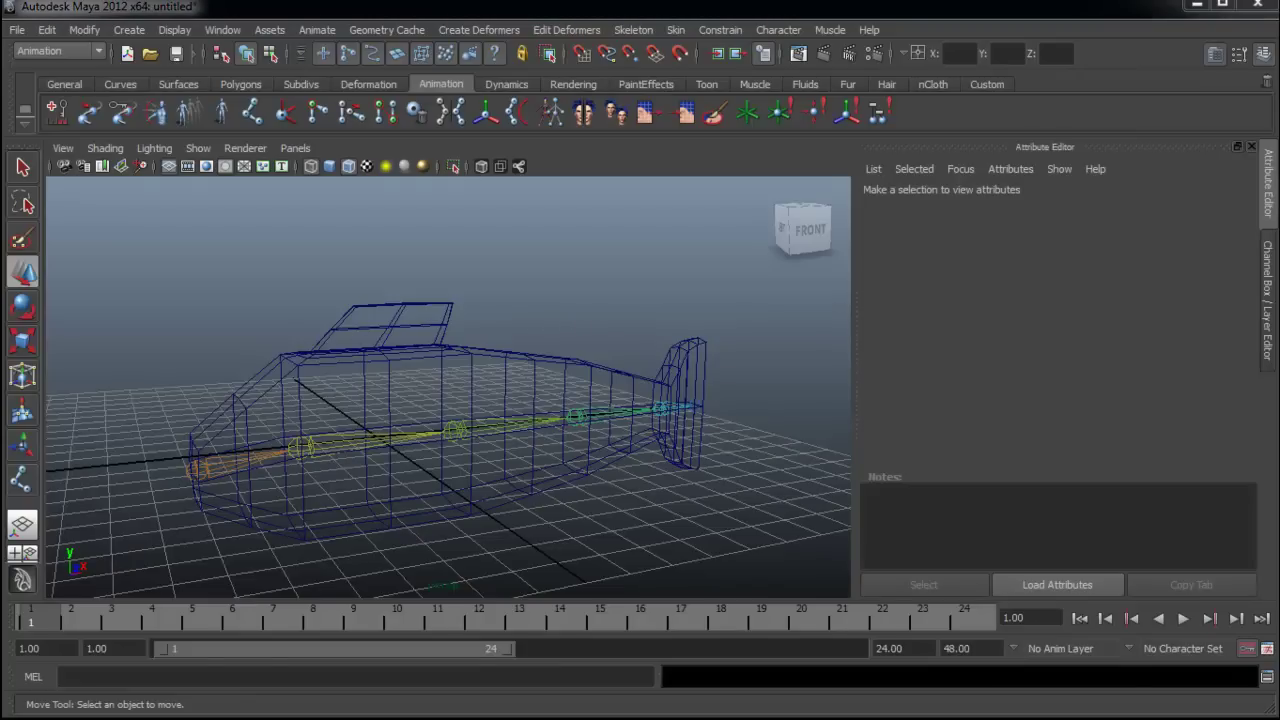
Bend joint2 with the Rotate tool to test the skin deformation, then undo it.
click(362, 448)
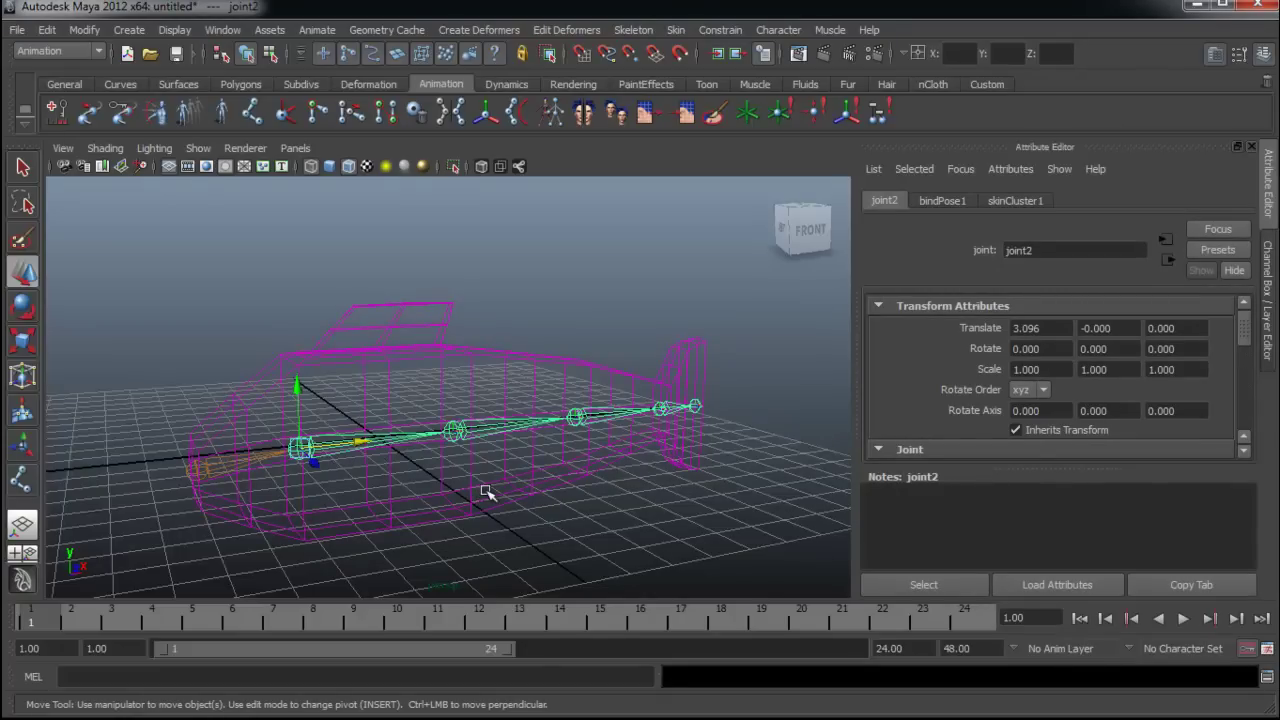
key(e)
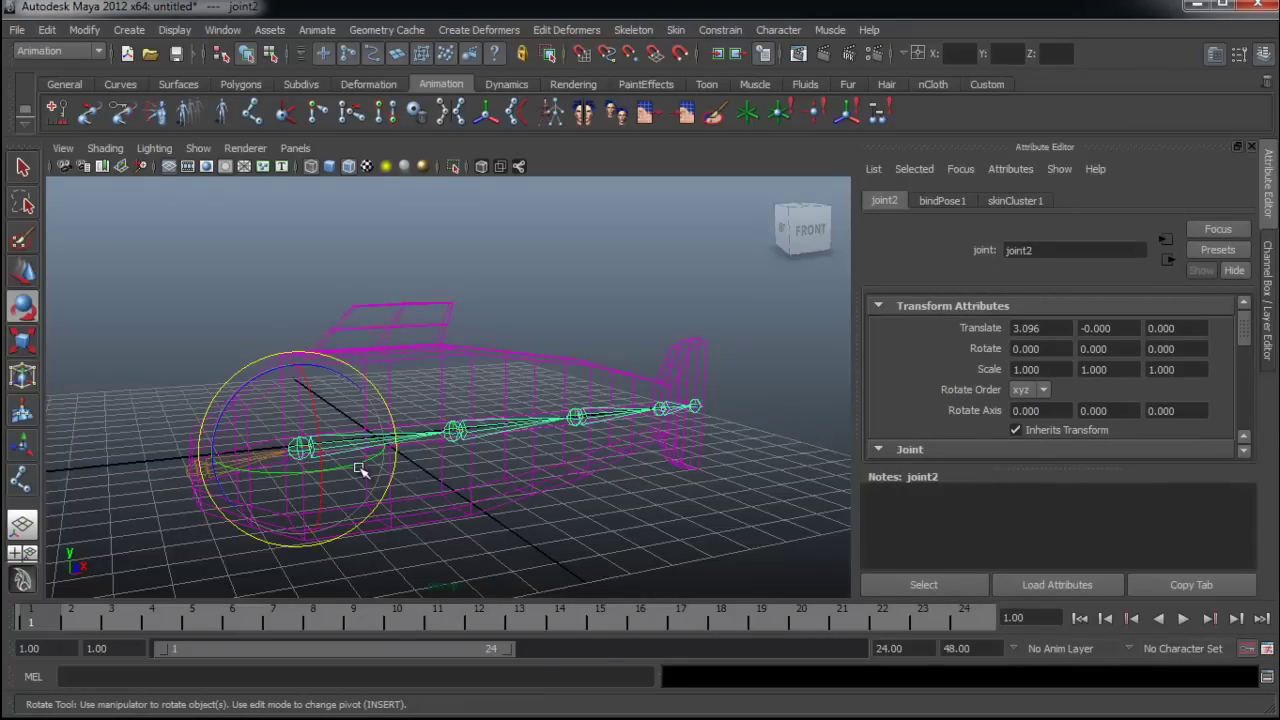
click(600, 543)
click(343, 433)
mouse_move(371, 452)
mouse_down()
mouse_move(390, 455)
mouse_move(337, 463)
mouse_move(397, 449)
mouse_move(380, 449)
mouse_up()
key(ctrl+z)
mouse_move(429, 506)
alt+mouse_down()
mouse_move(526, 519)
mouse_move(451, 523)
mouse_move(457, 506)
mouse_move(352, 474)
mouse_move(314, 480)
mouse_move(406, 457)
mouse_move(371, 457)
alt+mouse_up()
key(ctrl+z)
Bend joint4 near the tail to check the tail deformation, then undo it.
click(563, 416)
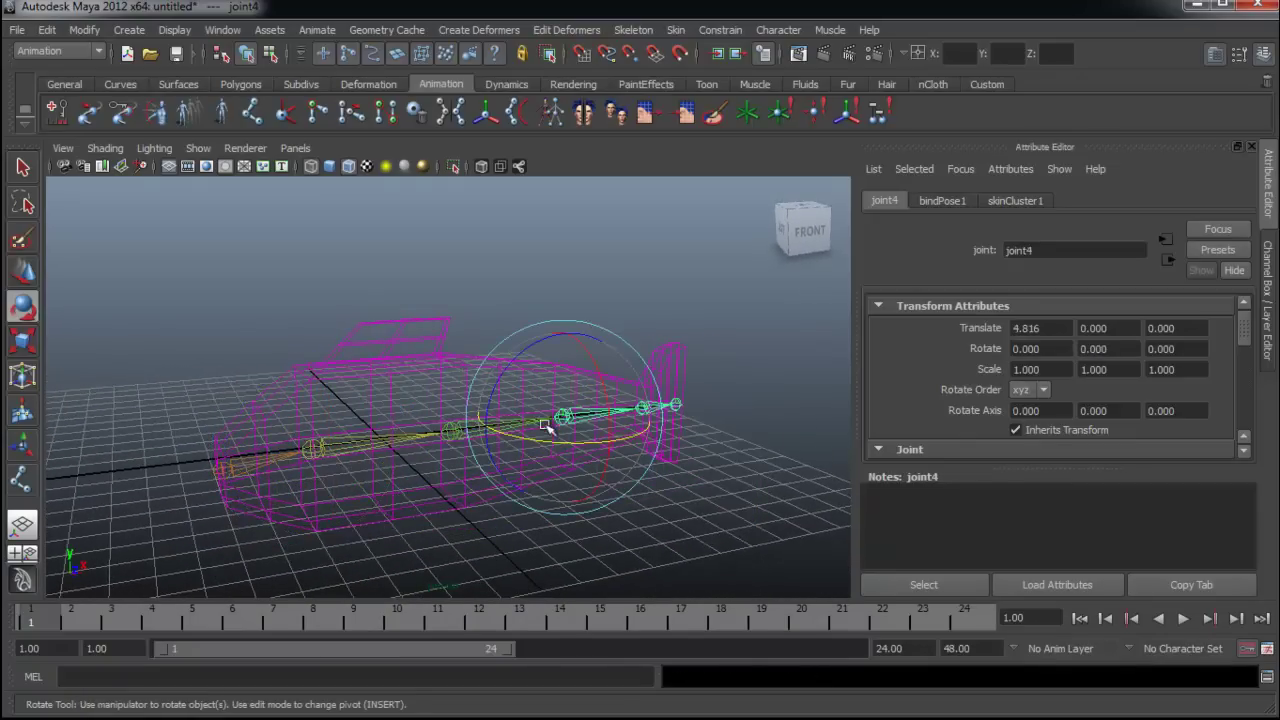
mouse_move(565, 442)
mouse_down()
mouse_move(610, 462)
mouse_move(557, 460)
mouse_up()
key(ctrl+z)
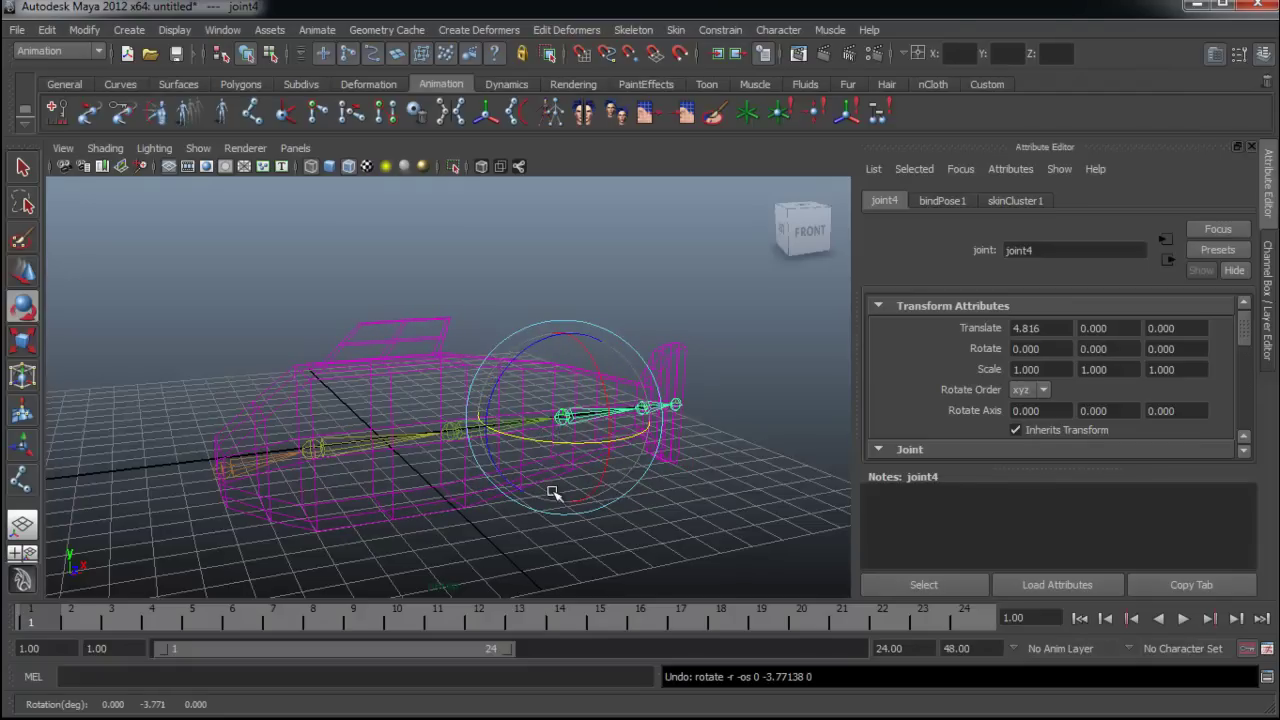
click(628, 535)
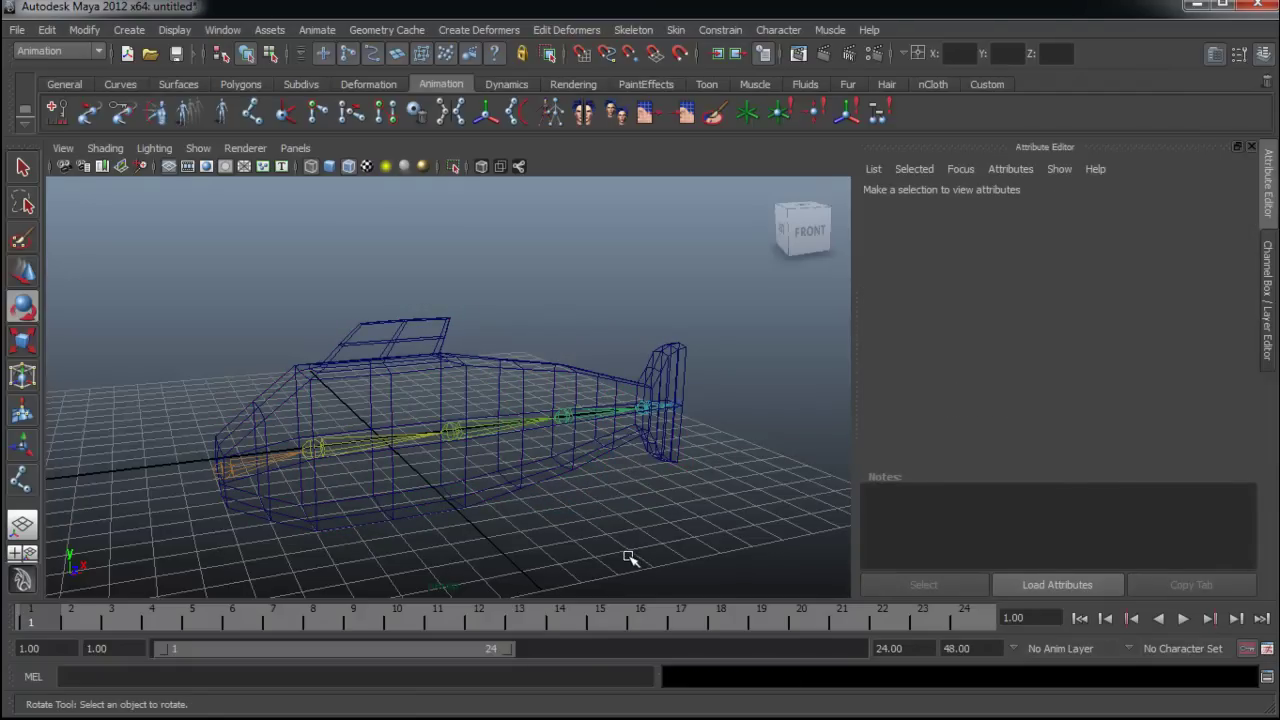
alt+drag(537, 531, 531, 526)
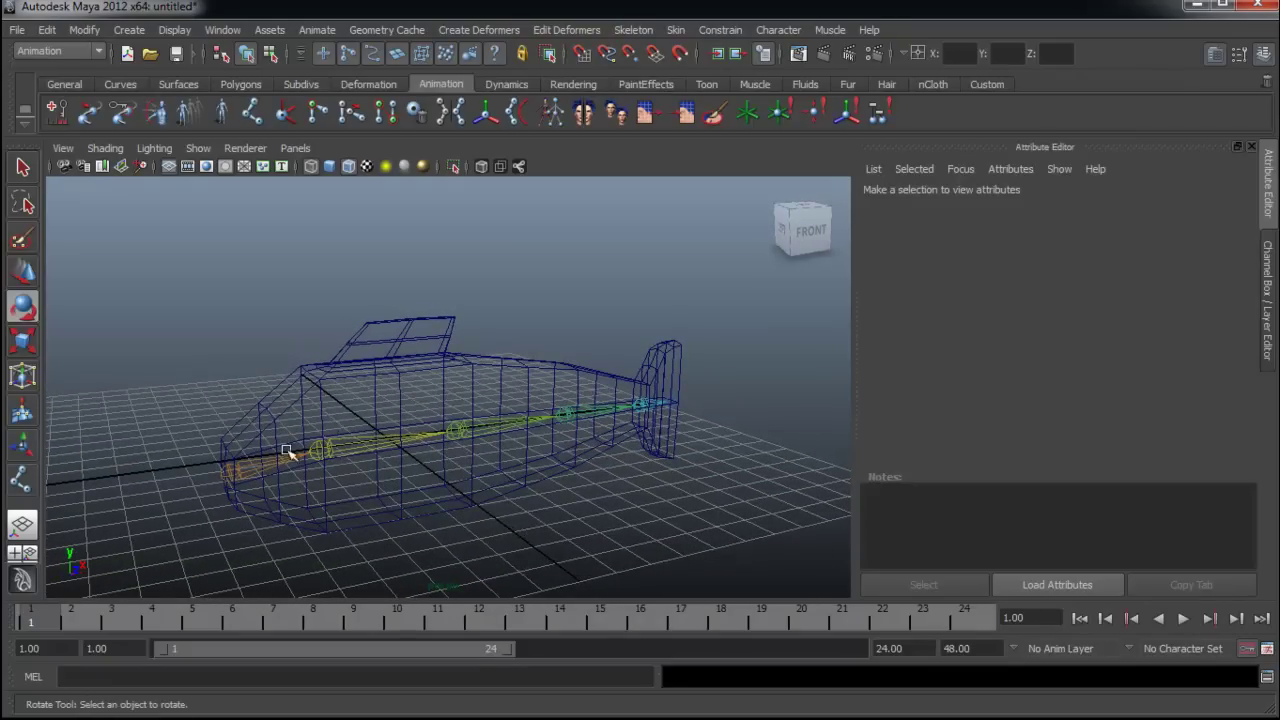
Rotate the skeleton from root joint1, undo it back to 0, 0, 0, and reselect joint1.
click(231, 474)
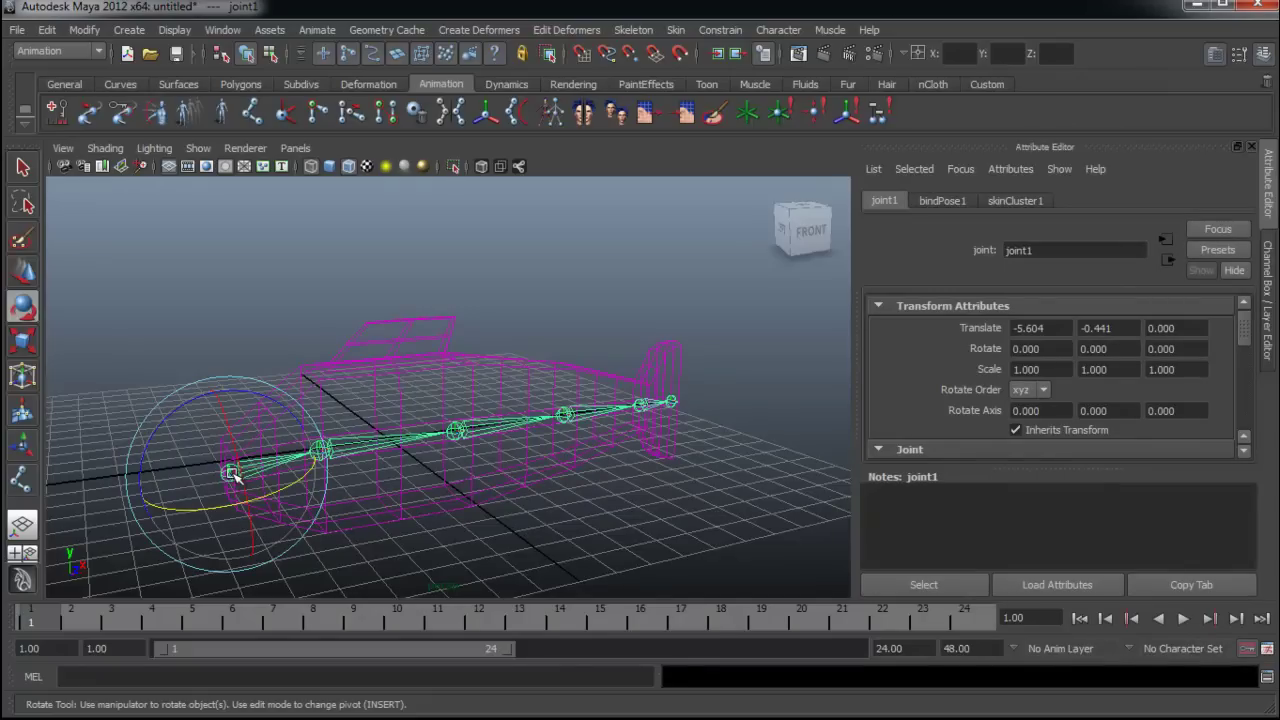
drag(220, 508, 274, 501)
key(ctrl+z)
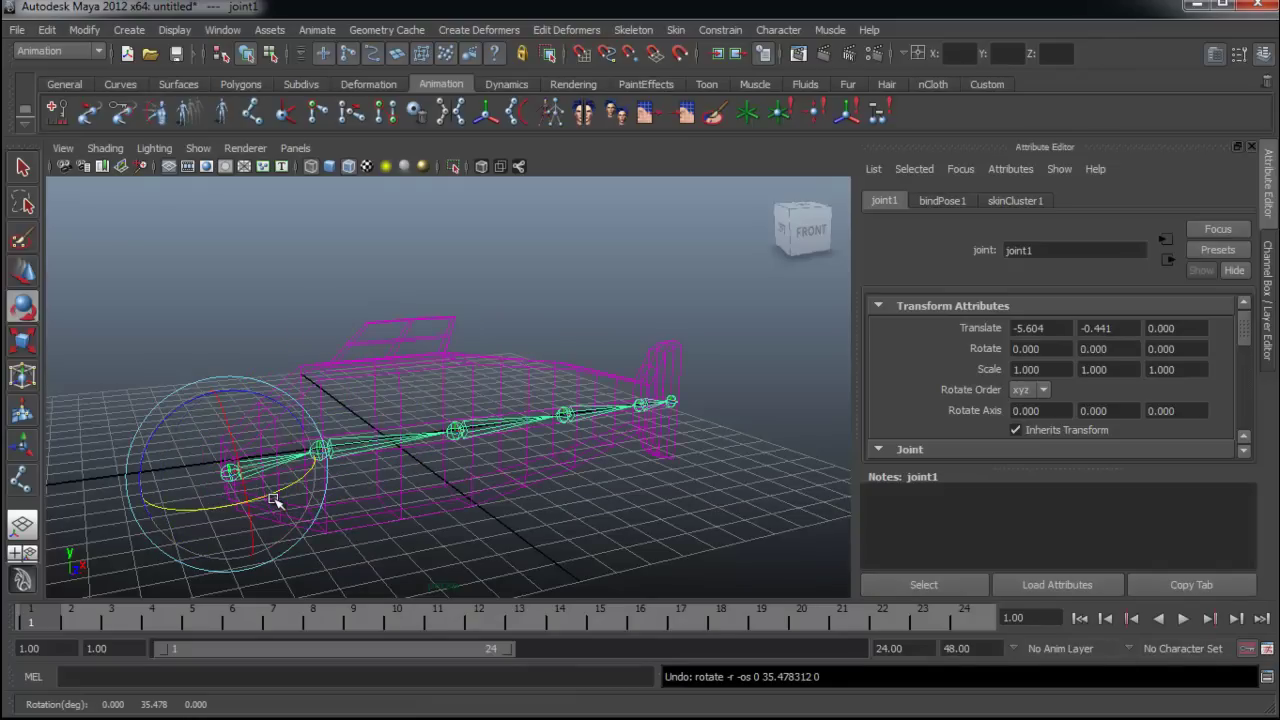
click(287, 343)
click(229, 470)
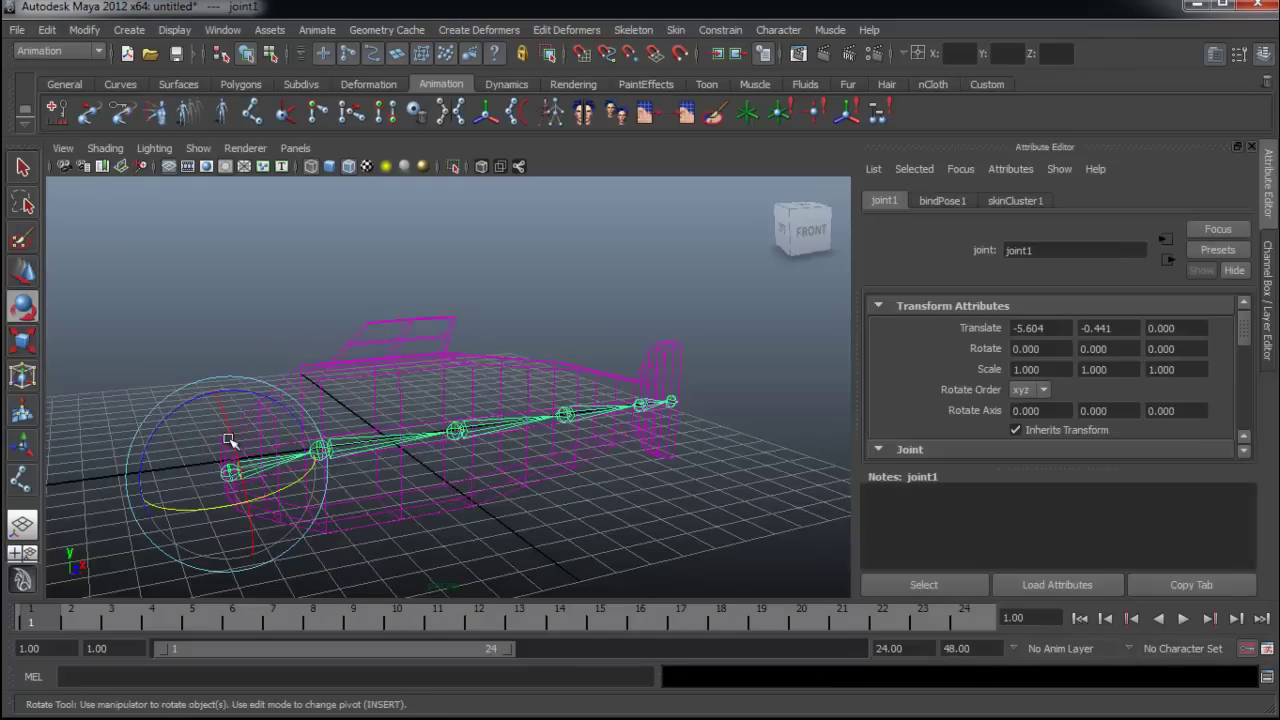
click(50, 30)
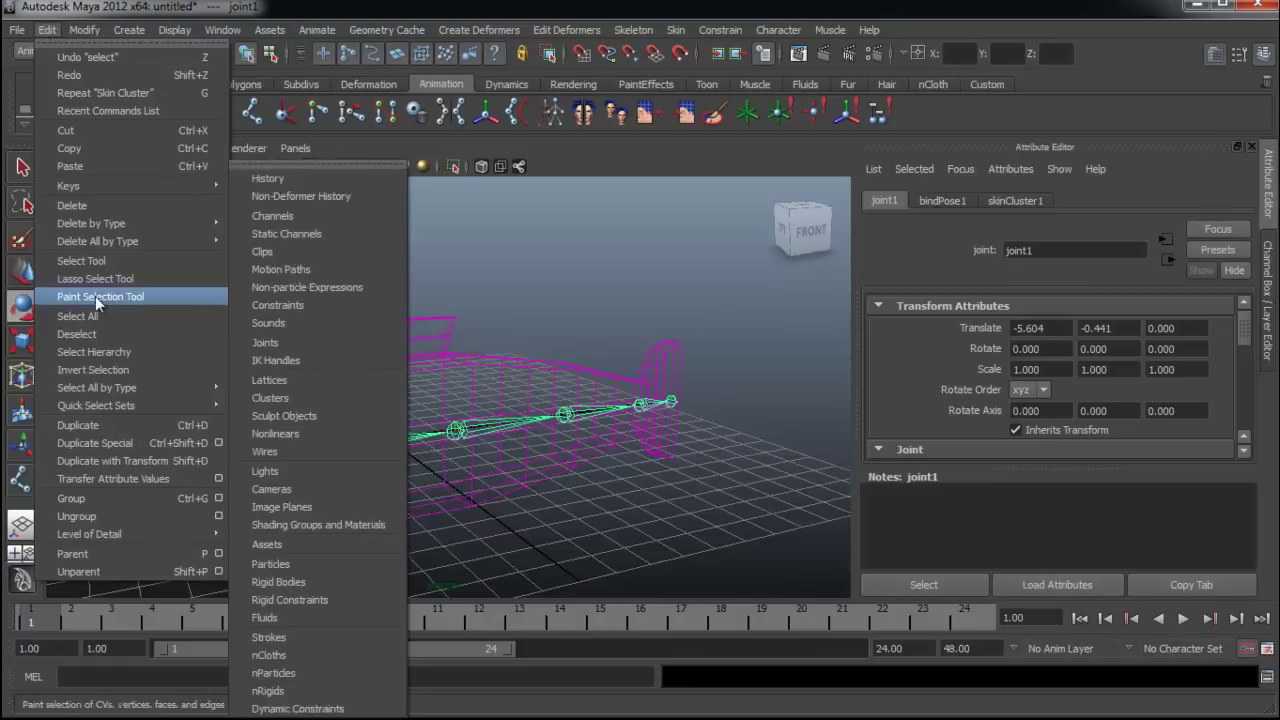
Select the whole joint hierarchy and swing it sideways, then undo the rotation.
click(128, 353)
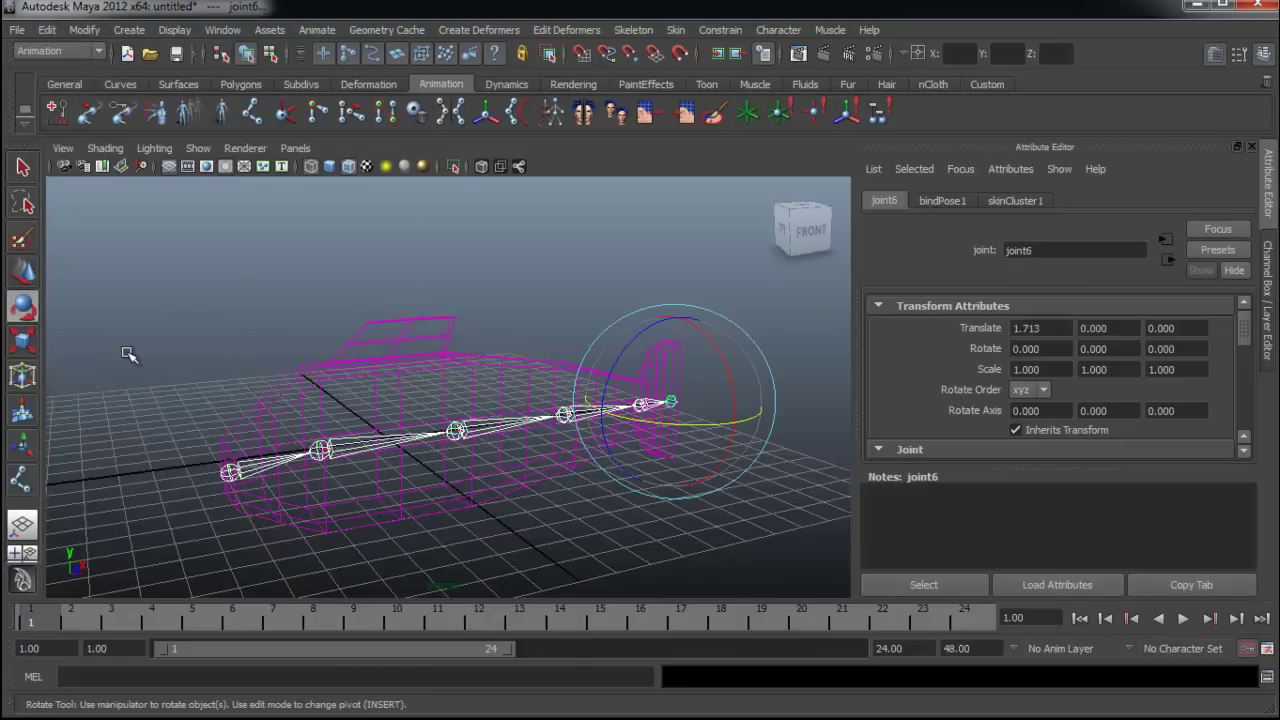
drag(652, 428, 670, 420)
mouse_move(514, 423)
alt+mouse_down()
mouse_move(505, 487)
mouse_move(408, 471)
mouse_move(413, 455)
alt+mouse_up()
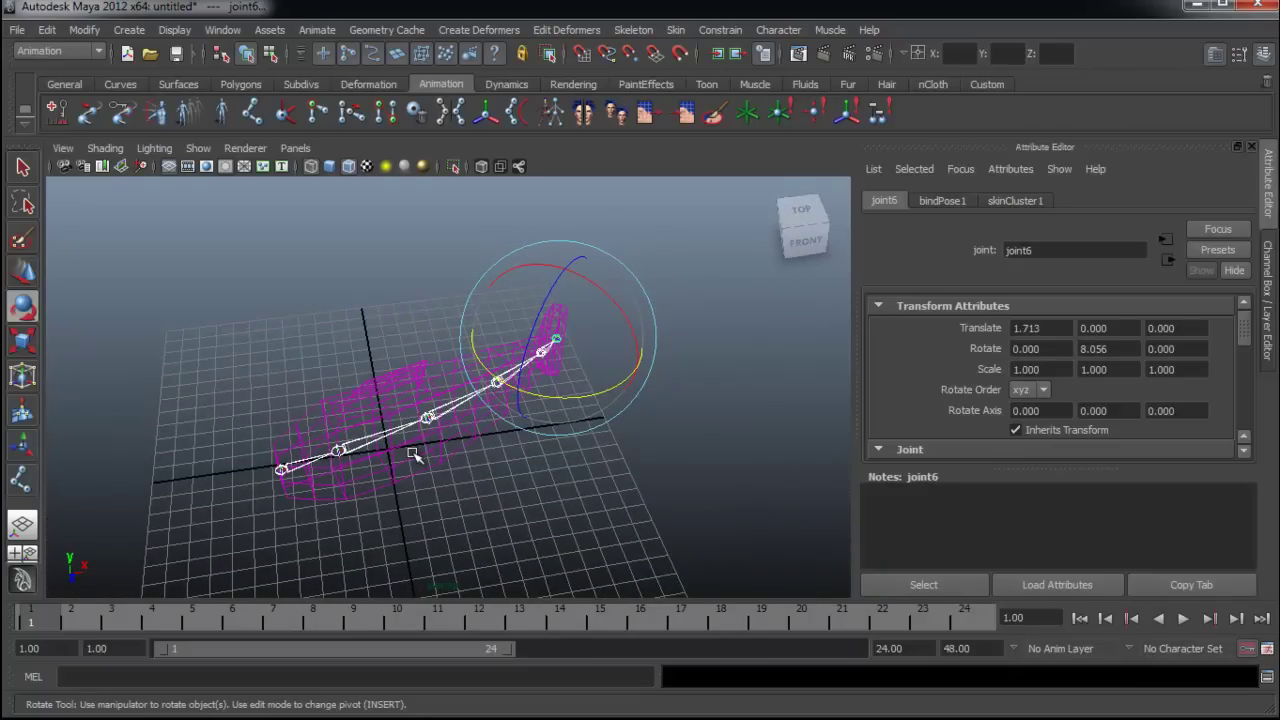
mouse_move(548, 393)
mouse_down()
mouse_move(587, 397)
mouse_move(583, 367)
mouse_move(603, 360)
mouse_move(541, 364)
mouse_up()
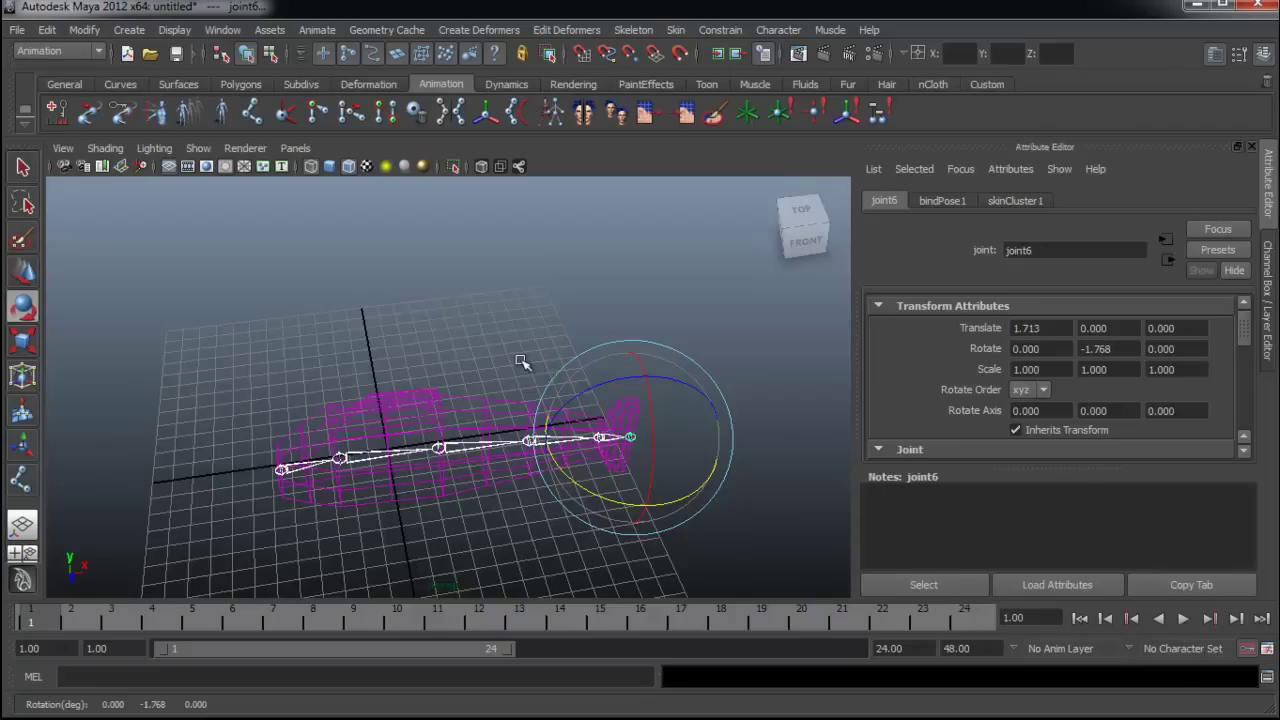
key(ctrl+z)
click(420, 323)
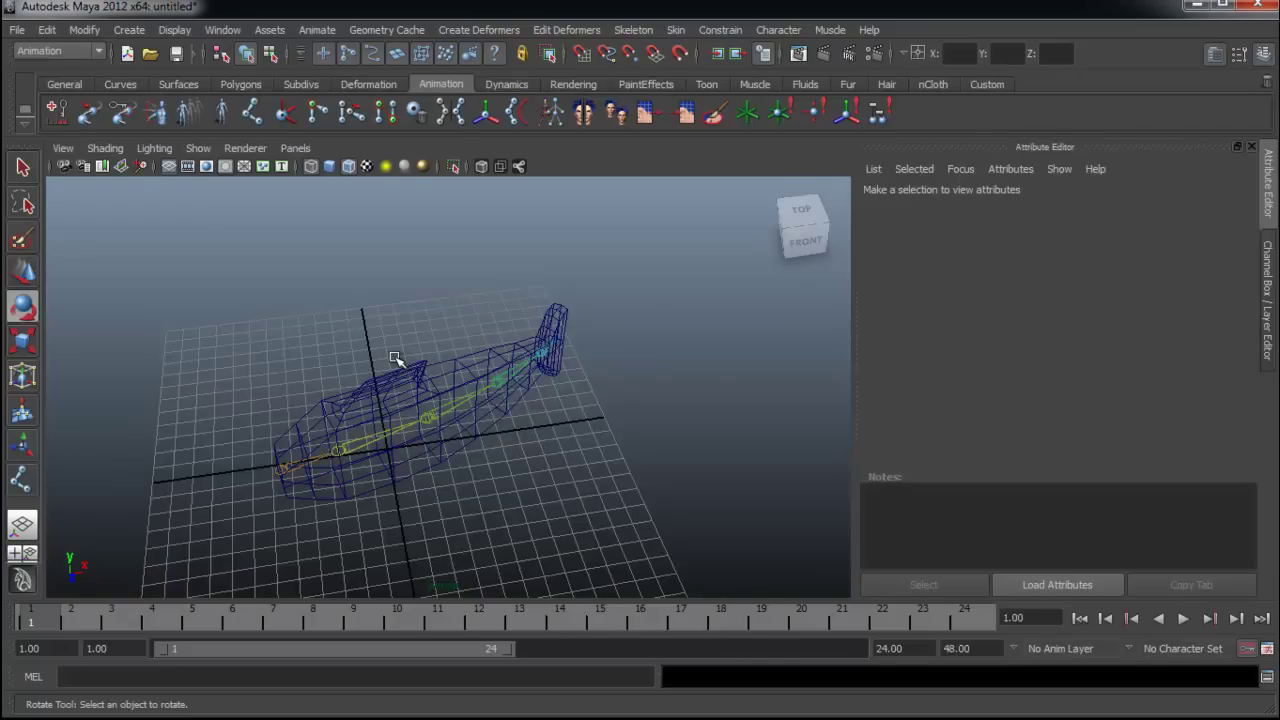
key(ctrl+z)
key(ctrl+z)
Reselect joint1's hierarchy and swing the chain again so the tail bends, then straighten it.
key(ctrl+z)
key(ctrl+z)
click(308, 462)
drag(318, 520, 311, 531)
key(ctrl+z)
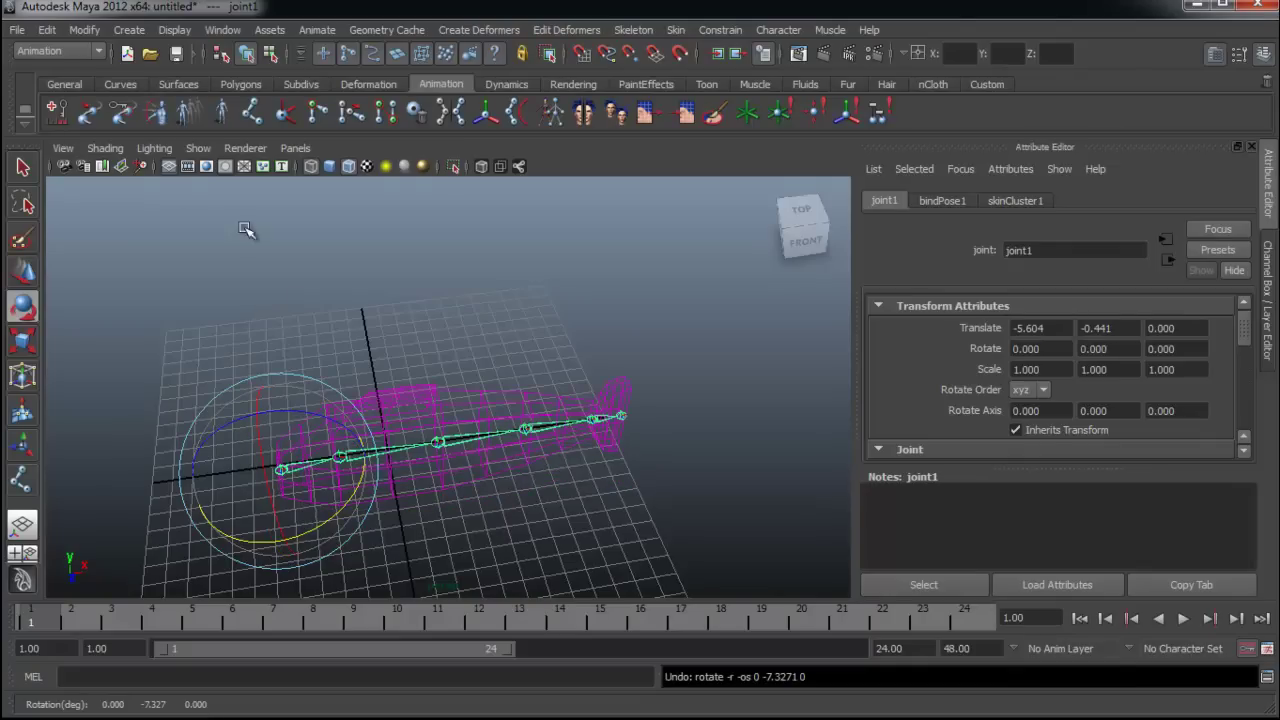
click(48, 30)
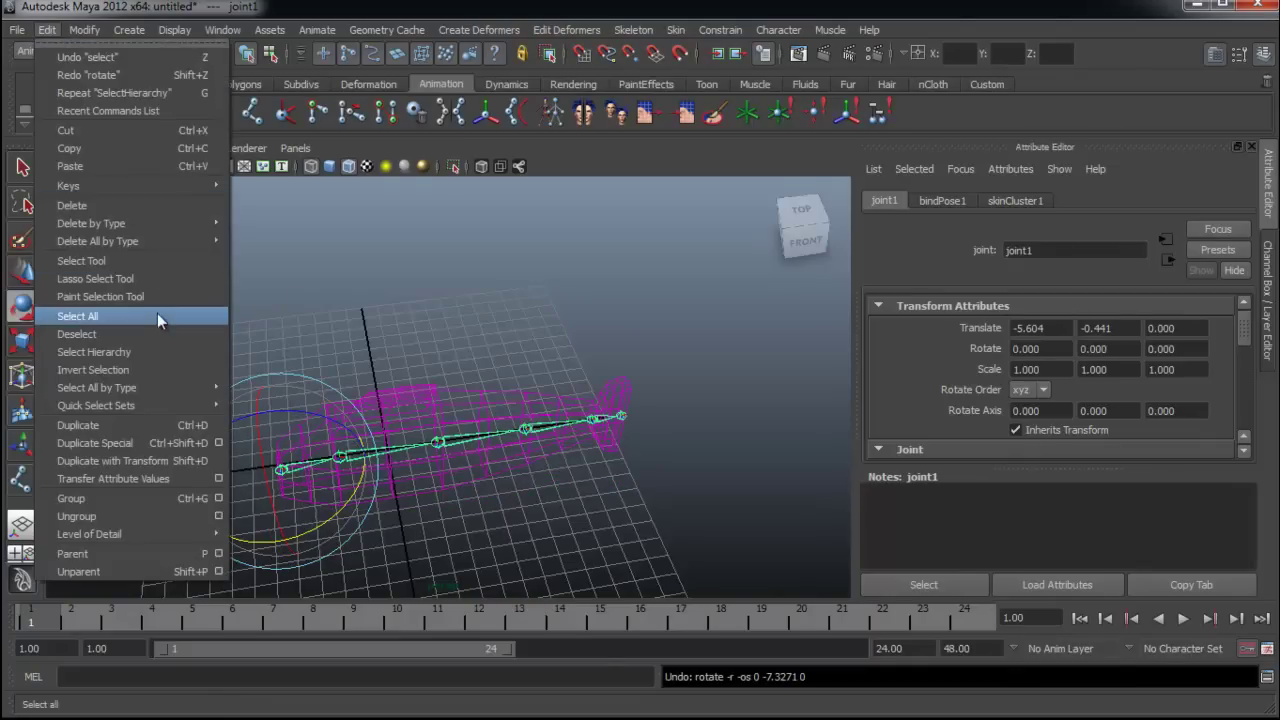
click(157, 358)
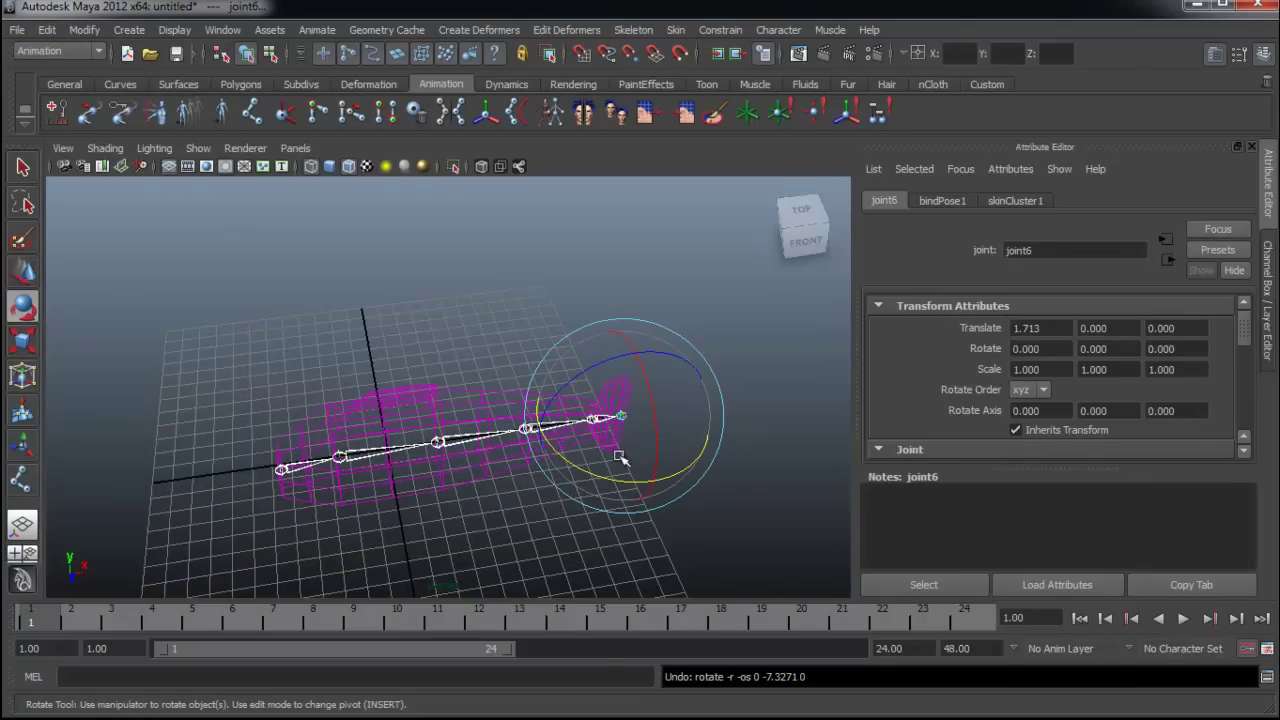
mouse_move(604, 483)
mouse_down()
mouse_move(623, 480)
mouse_move(601, 468)
mouse_move(608, 457)
mouse_move(594, 466)
mouse_move(620, 449)
mouse_move(602, 462)
mouse_move(717, 423)
mouse_move(651, 446)
mouse_move(586, 434)
mouse_move(614, 434)
mouse_move(620, 478)
mouse_up()
Create a NURBS circle and scale it up to 13.658 so it surrounds the fish.
click(505, 520)
alt+drag(505, 520, 492, 472)
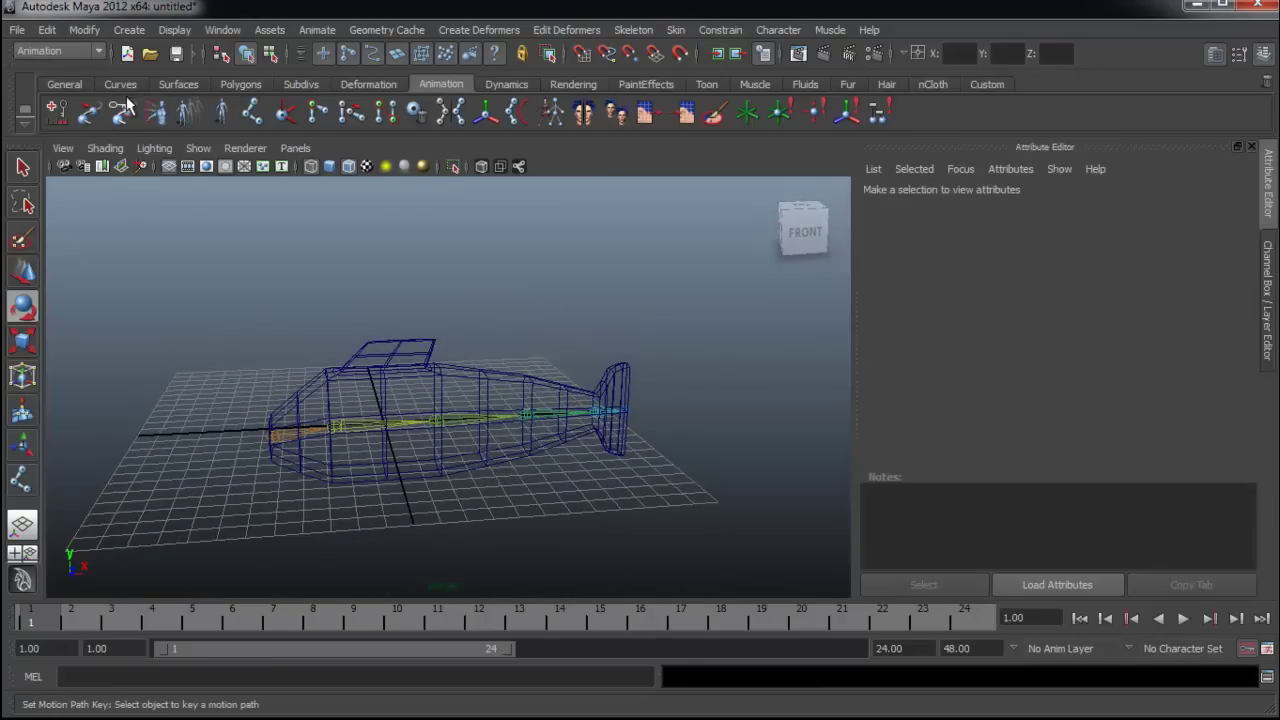
click(120, 84)
click(57, 112)
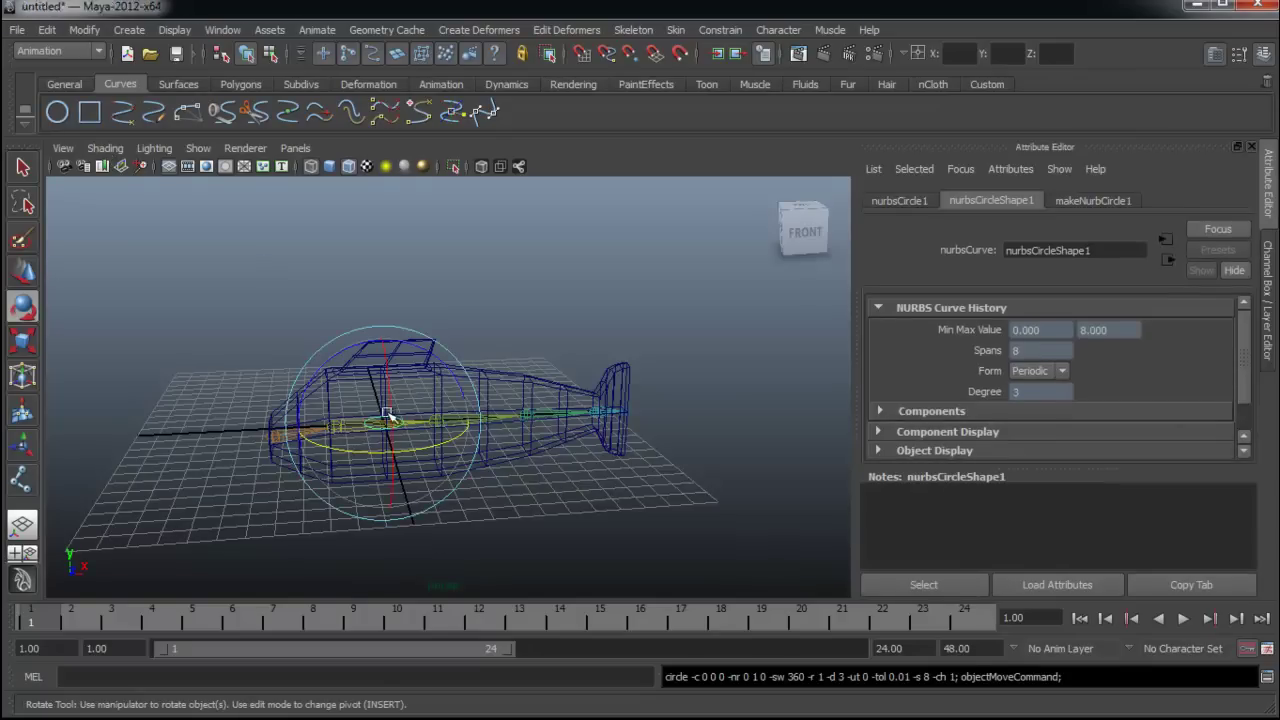
key(r)
drag(384, 423, 773, 420)
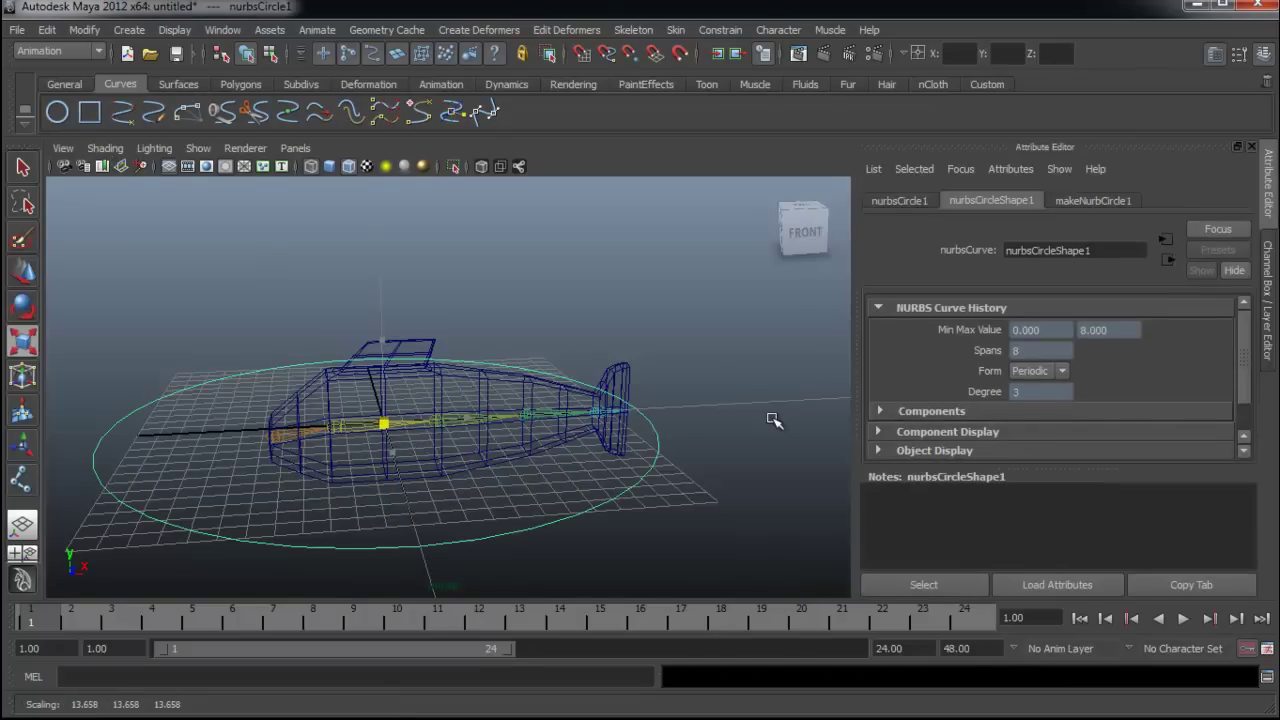
Move the circle along X under the fish, freeze its transformations, and deselect it.
key(w)
mouse_move(443, 420)
mouse_down()
mouse_move(497, 420)
mouse_move(620, 466)
mouse_move(598, 432)
mouse_up()
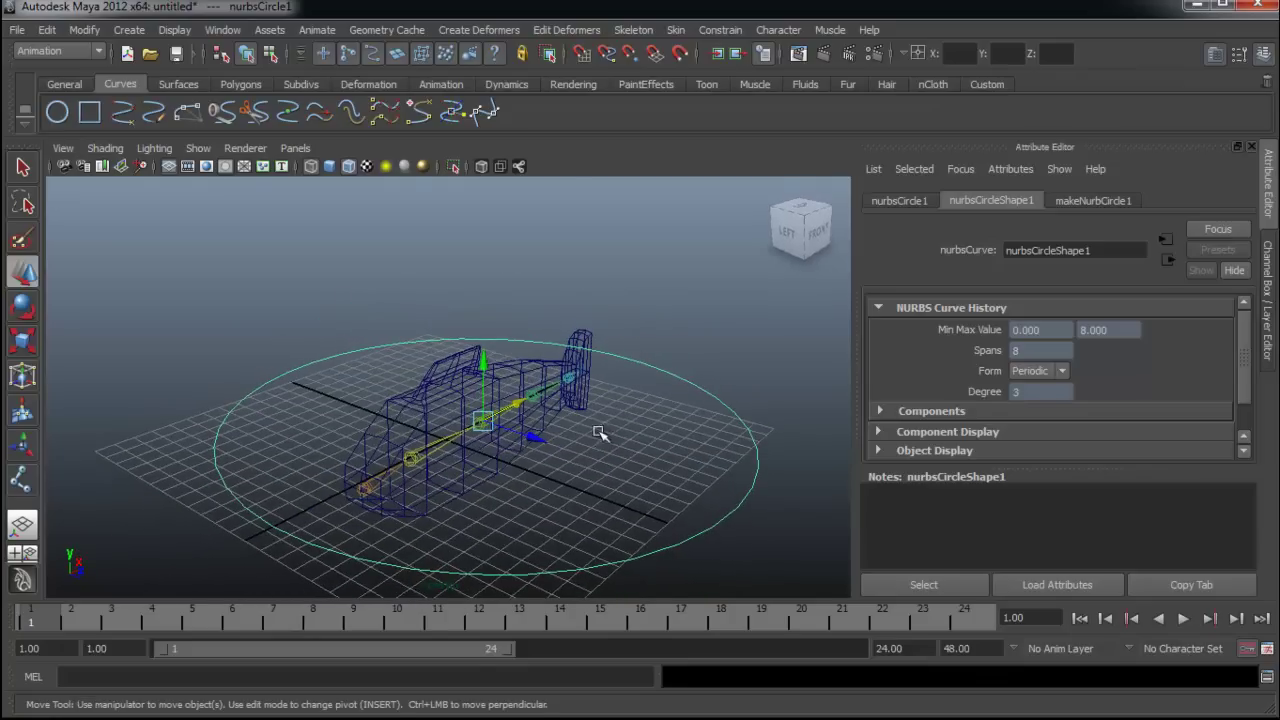
click(84, 29)
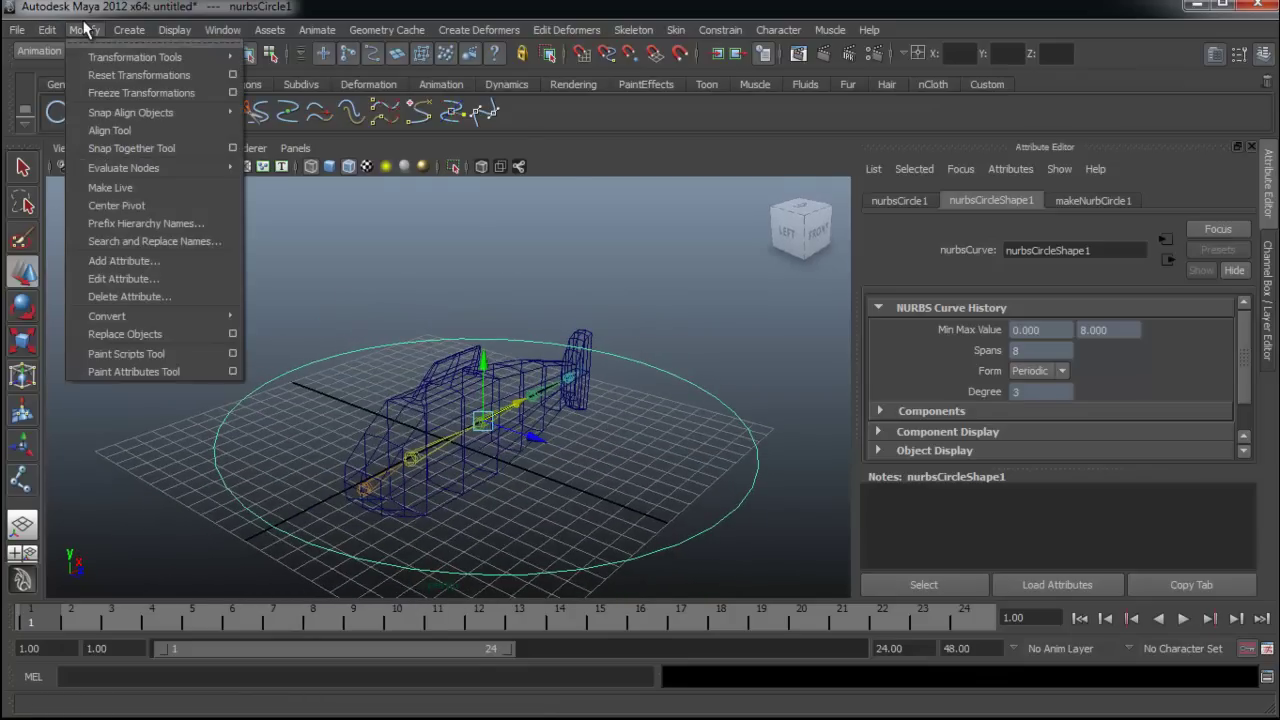
click(141, 92)
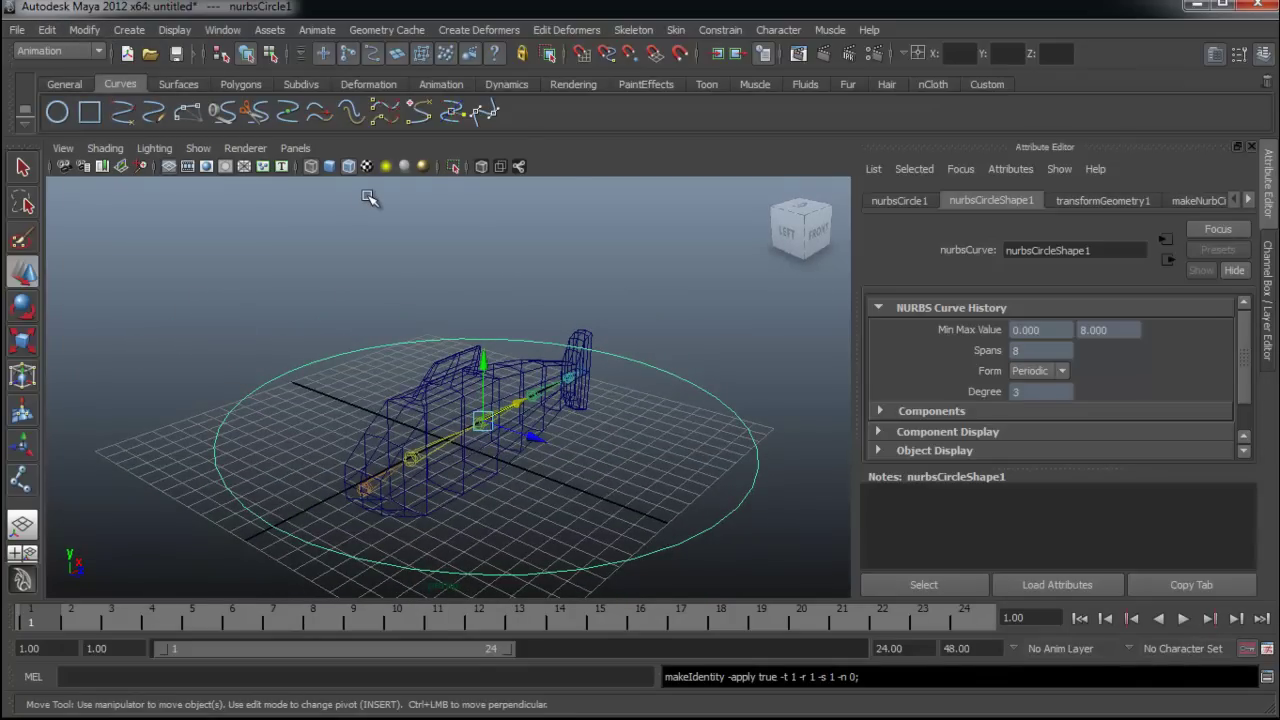
click(497, 327)
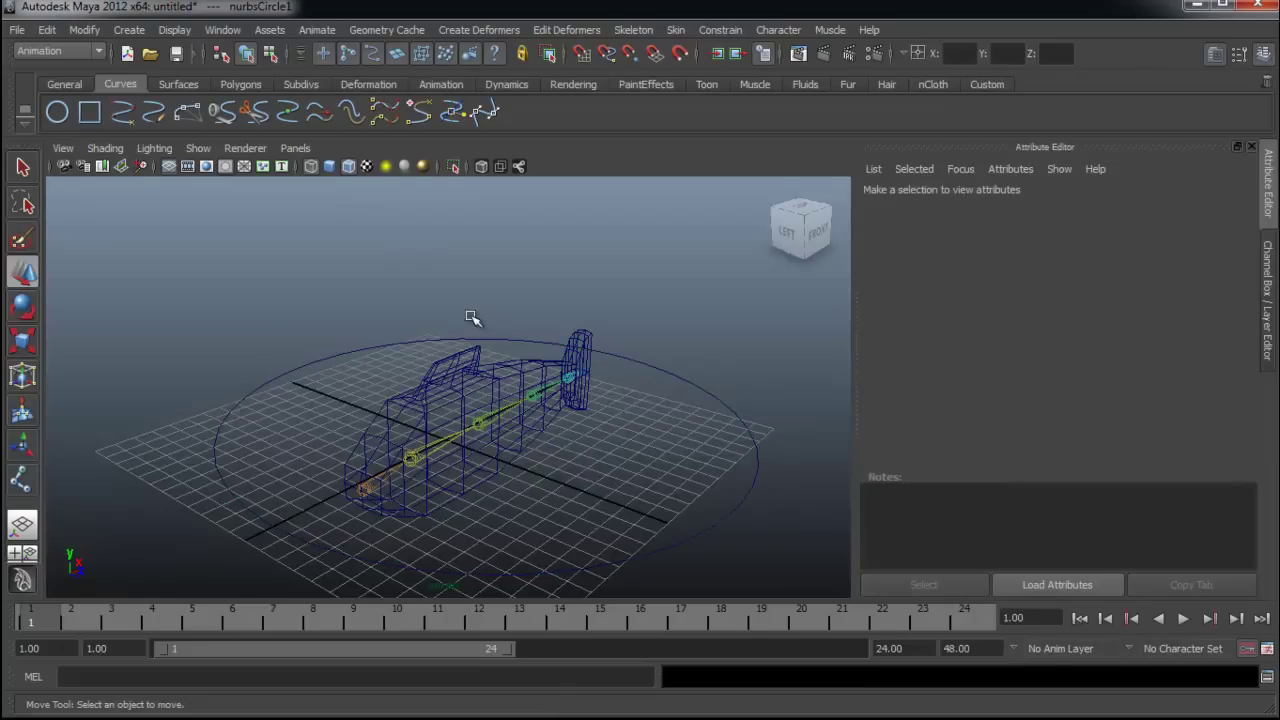
click(365, 493)
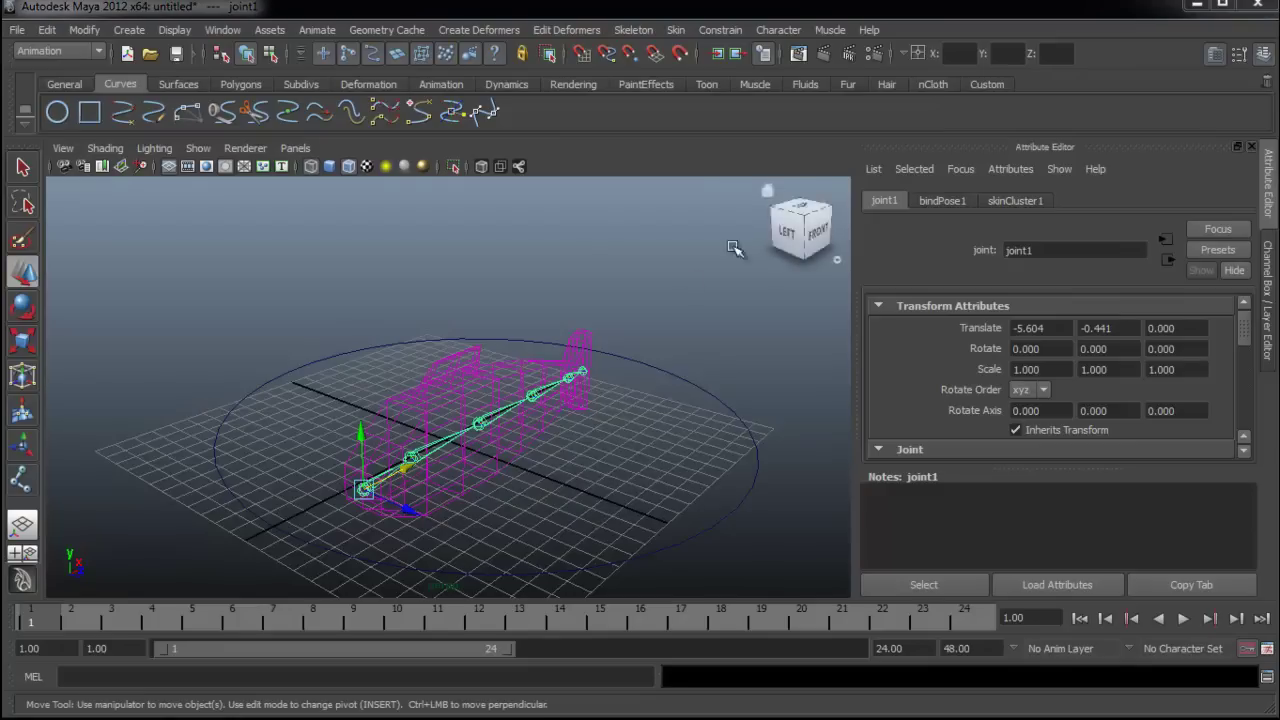
click(597, 226)
alt+drag(597, 226, 500, 330)
alt+drag(354, 423, 329, 443)
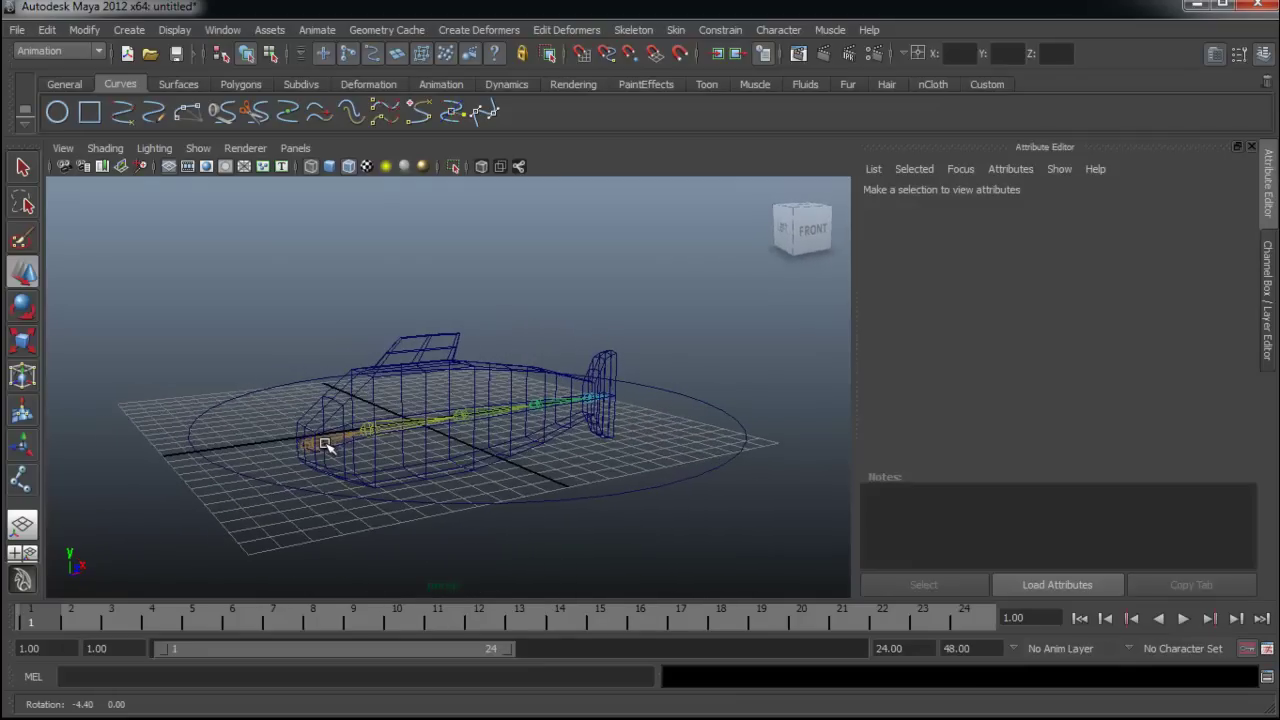
click(310, 447)
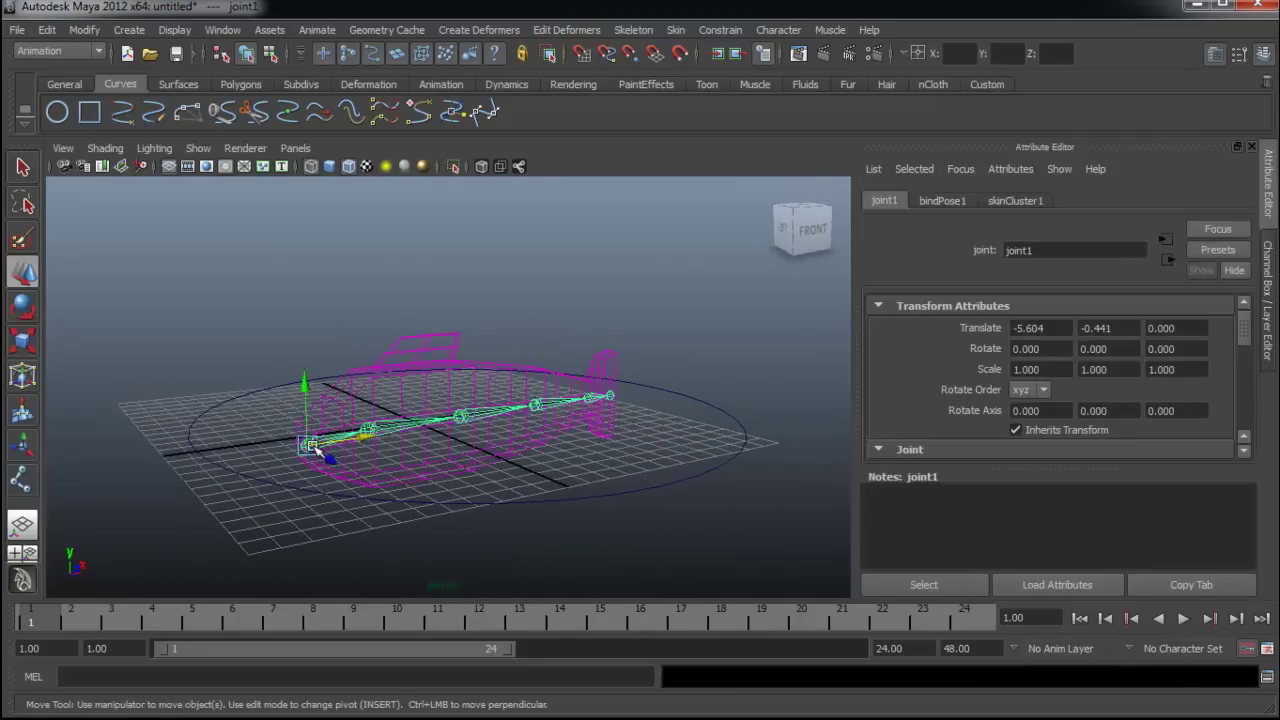
mouse_move(480, 500)
alt+mouse_down()
mouse_move(531, 526)
mouse_move(380, 477)
mouse_move(531, 457)
mouse_move(397, 465)
mouse_move(456, 489)
mouse_move(443, 491)
alt+mouse_up()
click(397, 465)
click(366, 466)
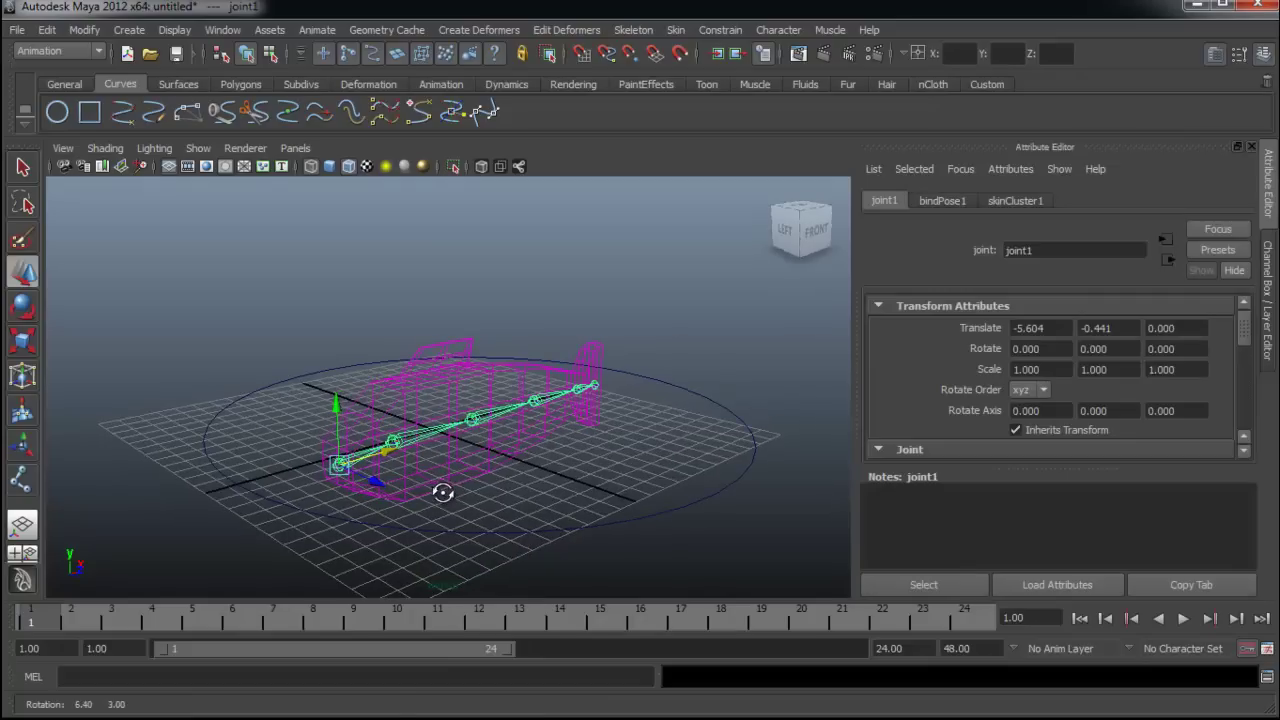
click(652, 516)
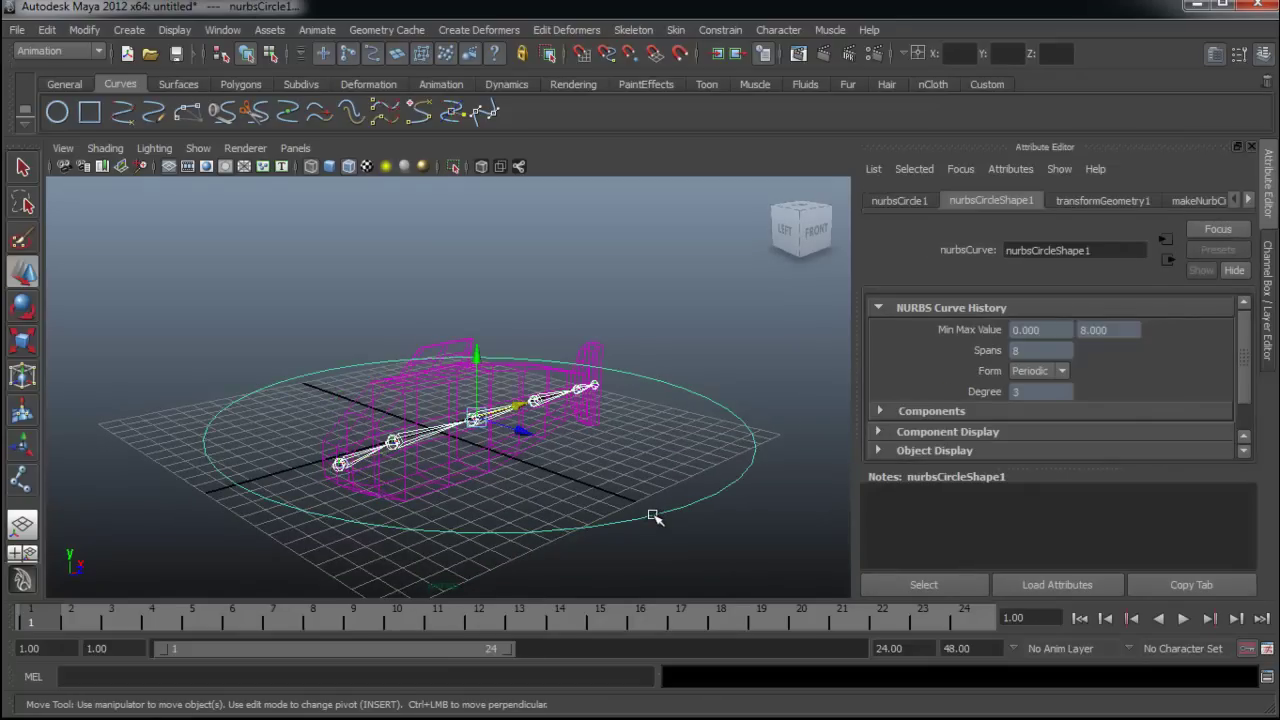
key(Up)
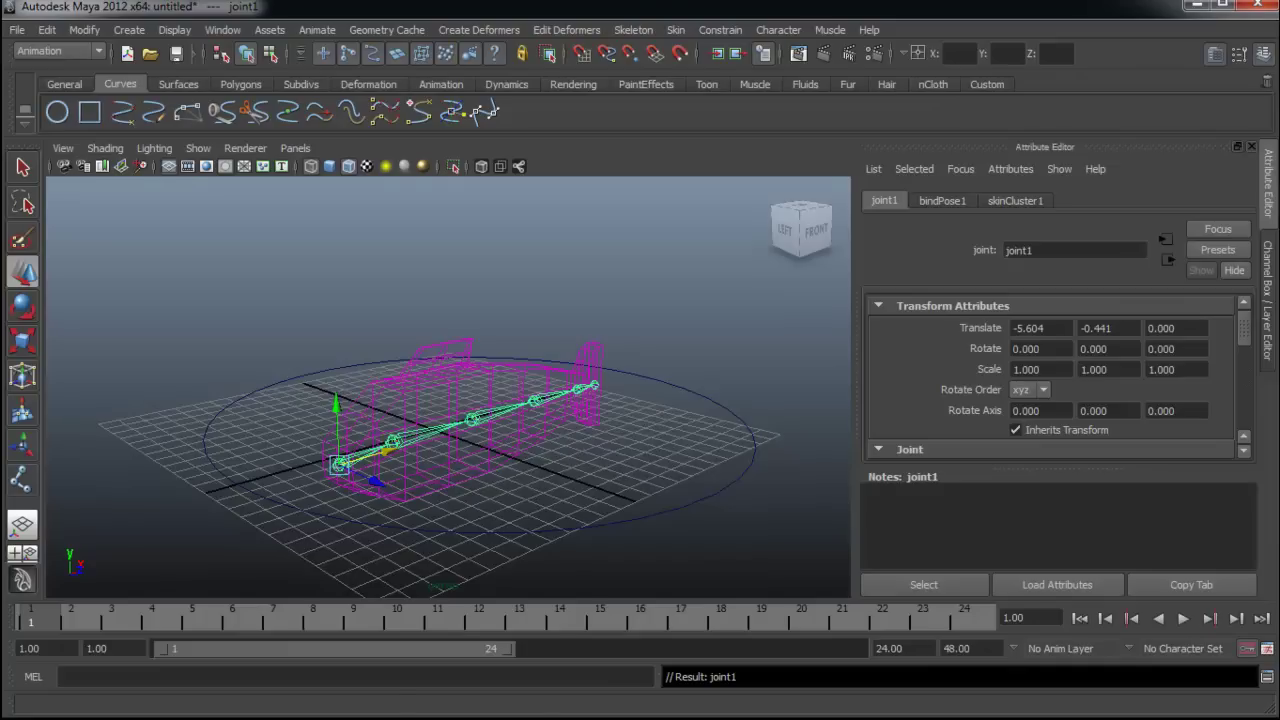
click(651, 291)
mouse_move(651, 293)
alt+mouse_down()
mouse_move(634, 337)
mouse_move(656, 341)
mouse_move(500, 471)
mouse_move(573, 502)
alt+mouse_up()
click(421, 483)
click(689, 534)
mouse_move(689, 534)
alt+mouse_down()
mouse_move(543, 500)
mouse_move(401, 439)
mouse_move(409, 466)
mouse_move(740, 405)
alt+mouse_up()
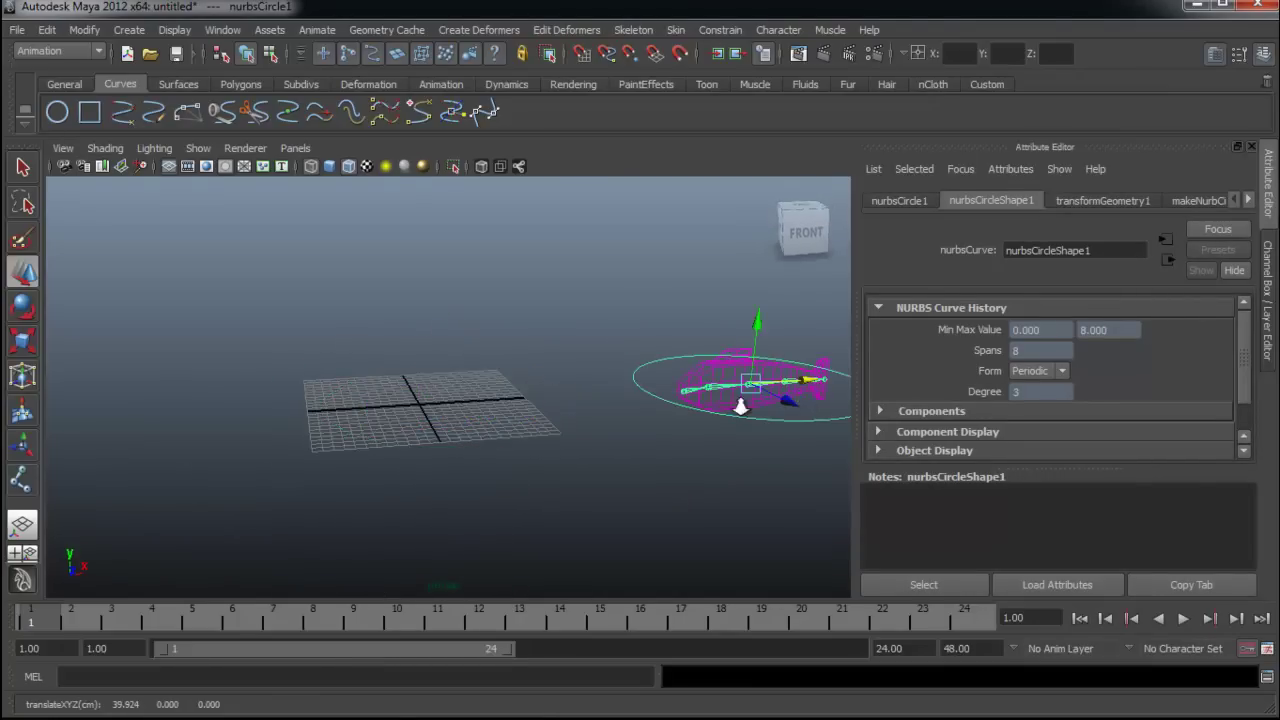
alt+right_drag(740, 405, 544, 405)
mouse_move(643, 300)
mouse_down()
mouse_move(668, 290)
mouse_move(817, 306)
mouse_move(777, 314)
mouse_move(884, 310)
mouse_up()
key(ctrl+z)
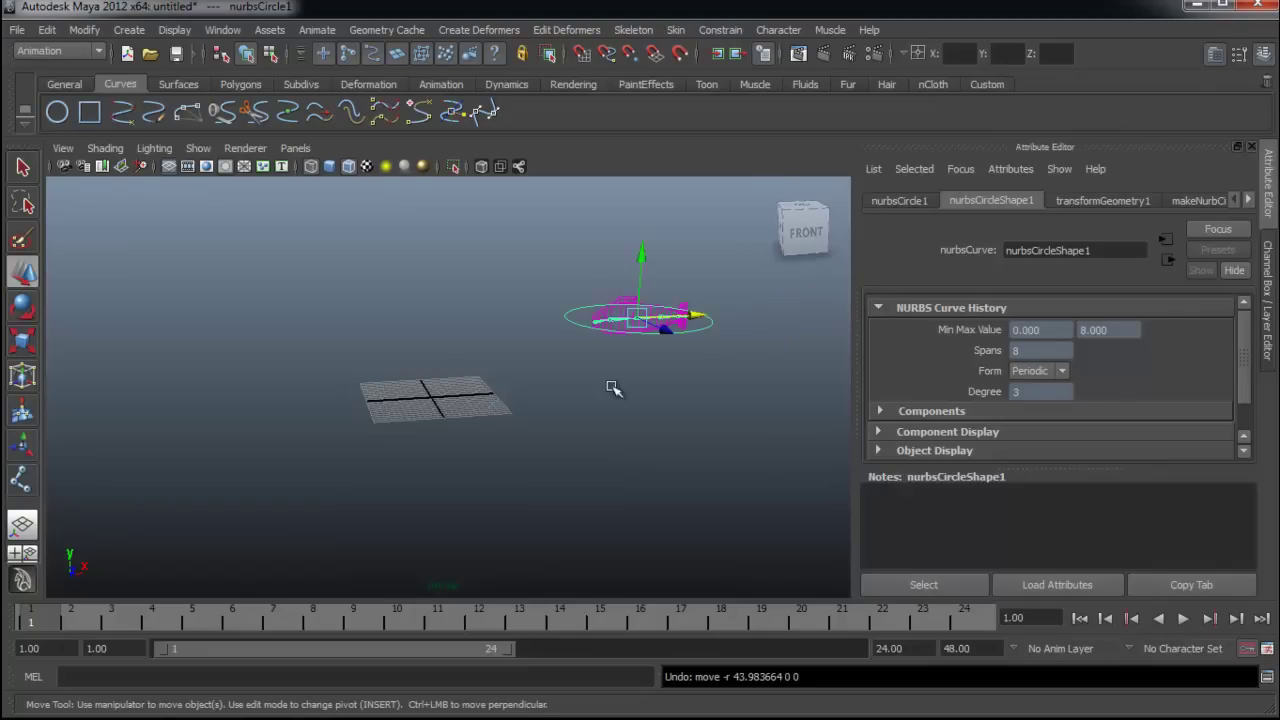
key(ctrl+z)
key(f)
alt+drag(814, 449, 646, 509)
click(646, 509)
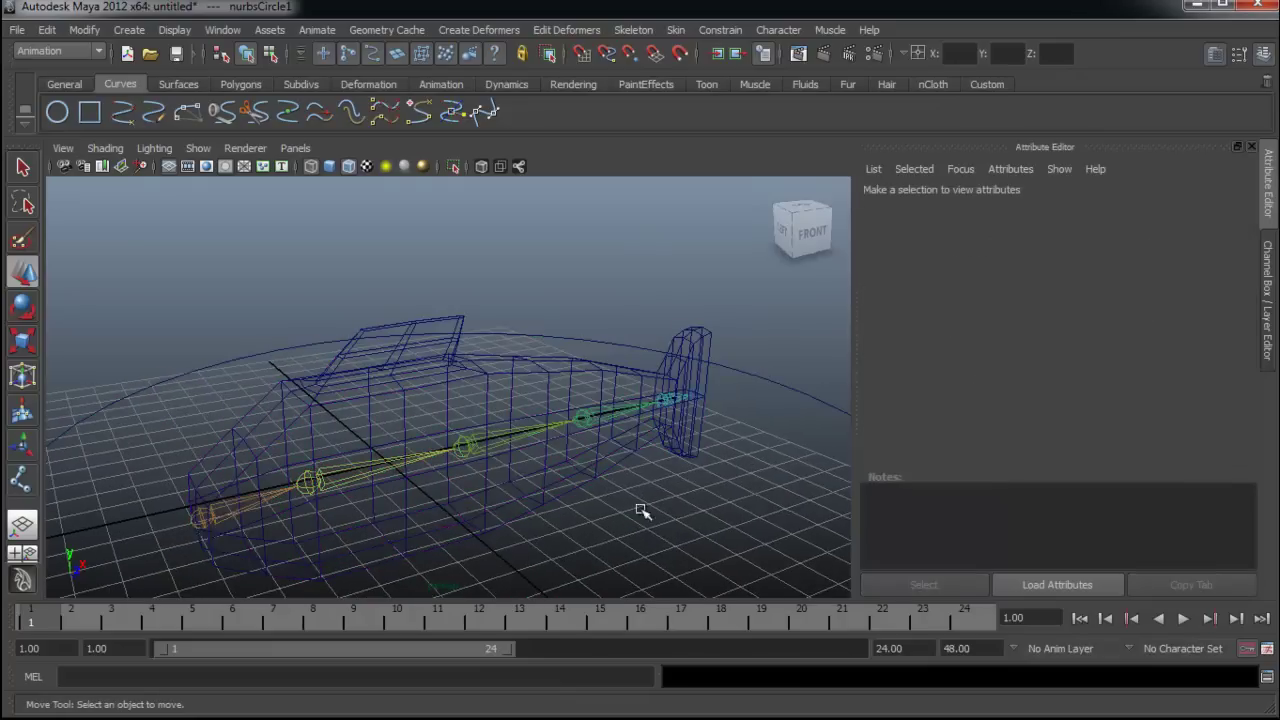
Select joint1's whole hierarchy, rotate it to Rotate Y 7.188, and key it at frame 1.
click(196, 522)
key(f)
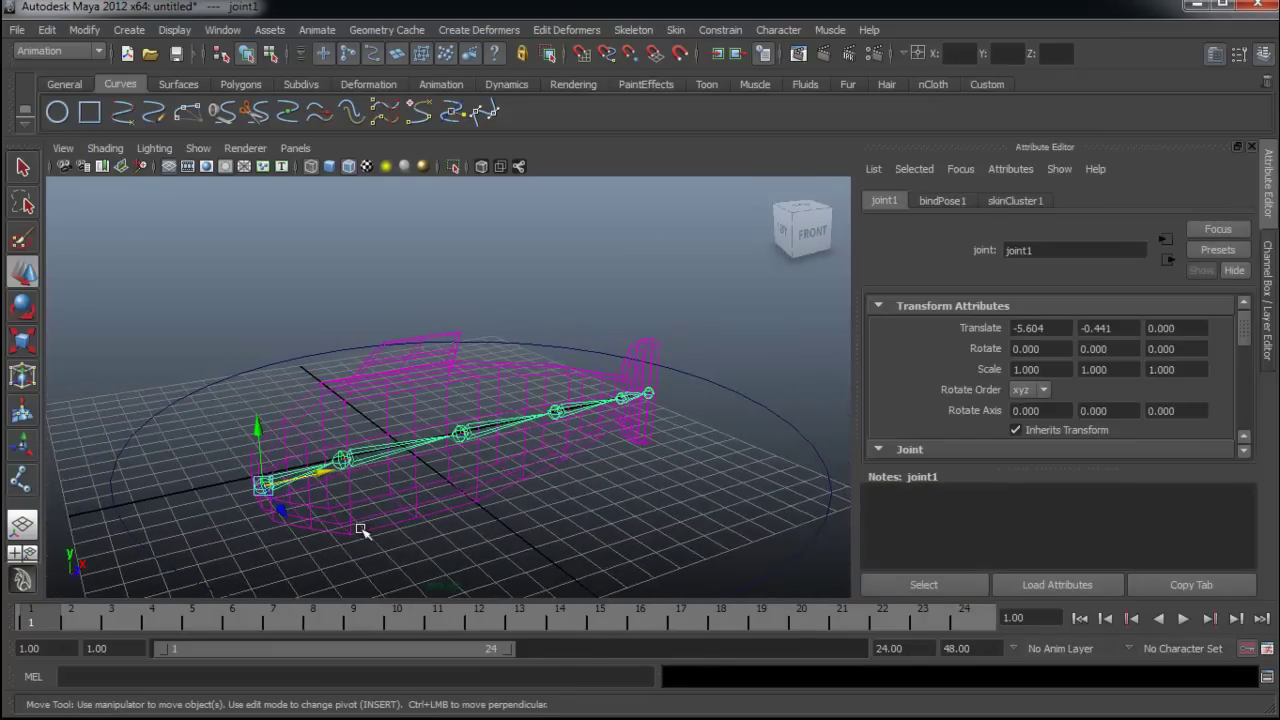
alt+drag(362, 531, 440, 498)
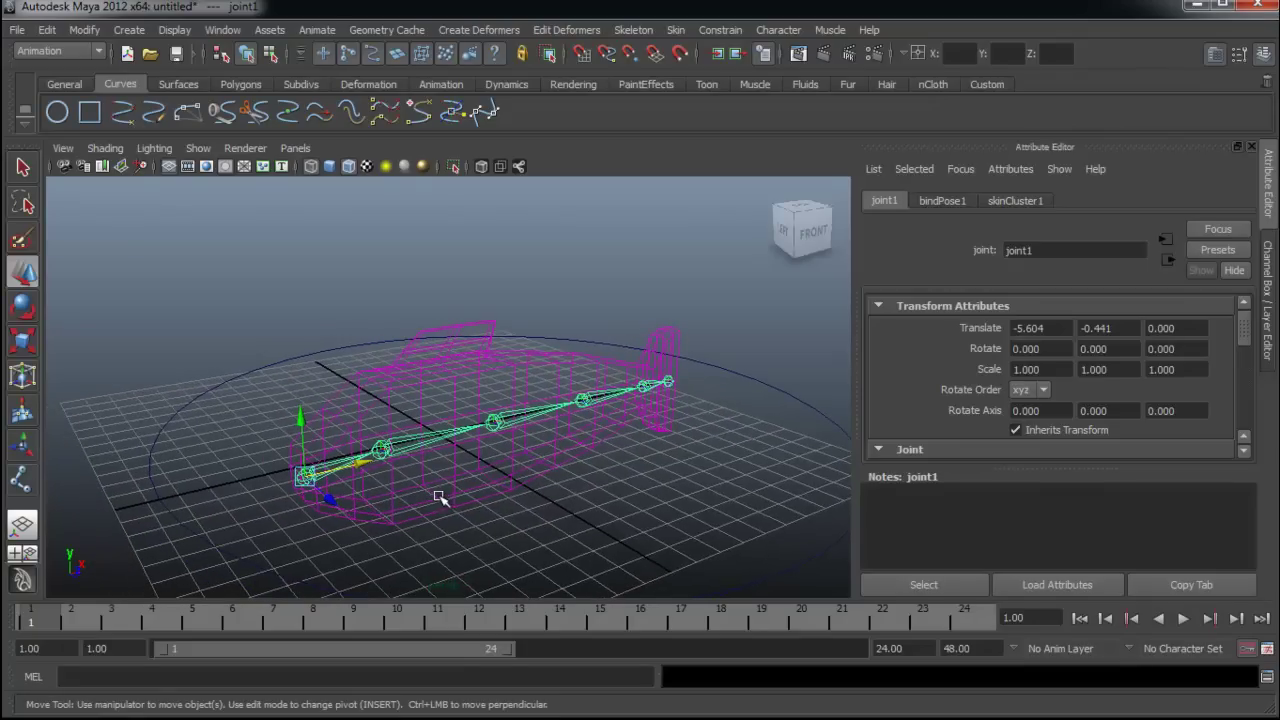
click(47, 30)
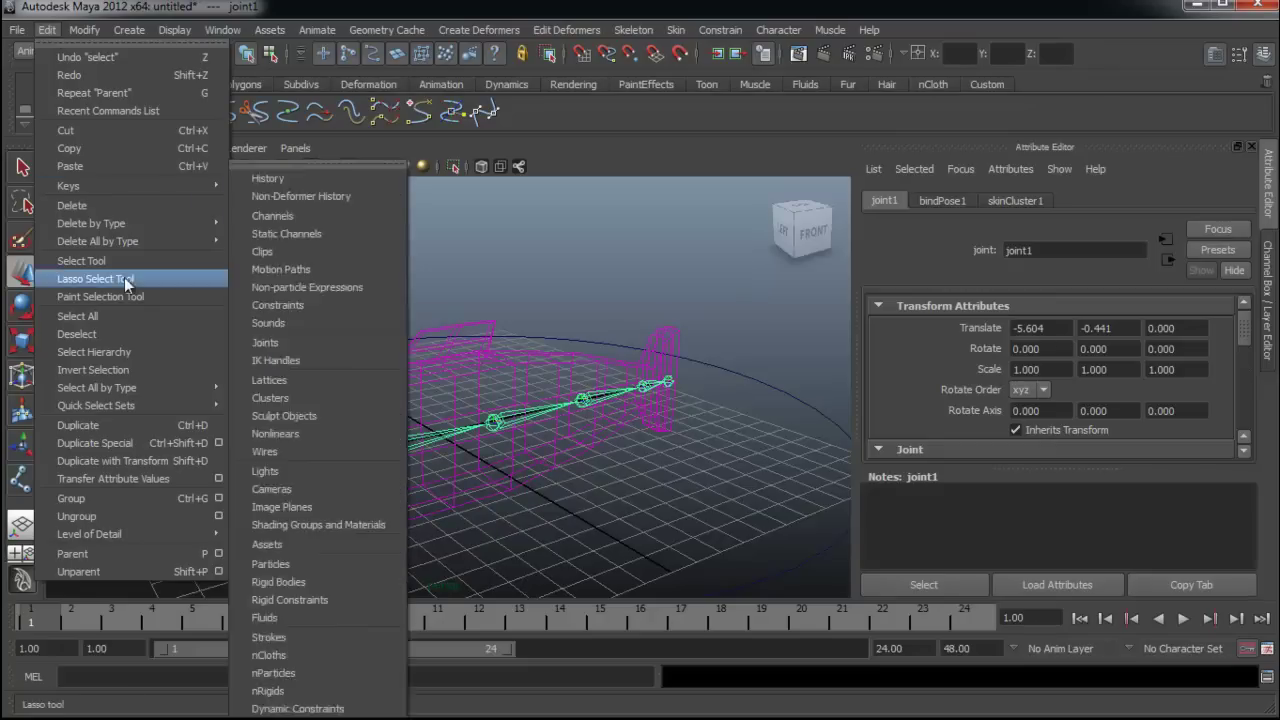
click(100, 352)
key(e)
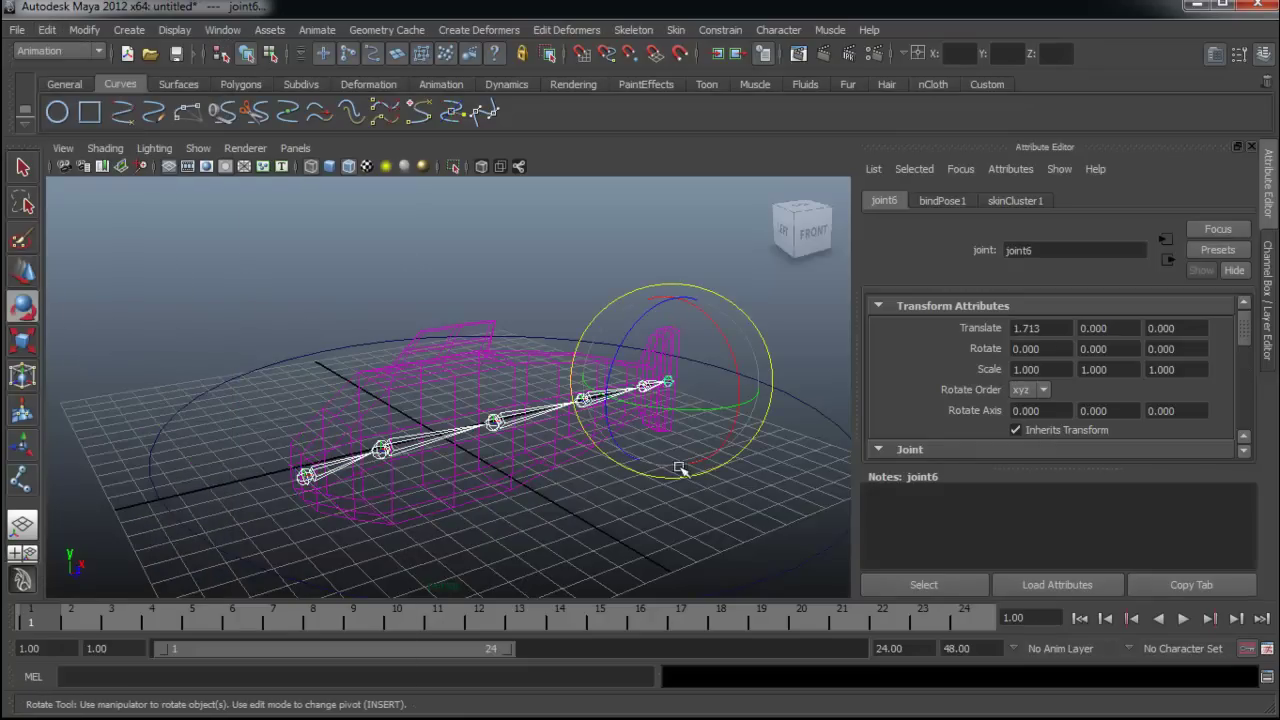
drag(680, 409, 688, 404)
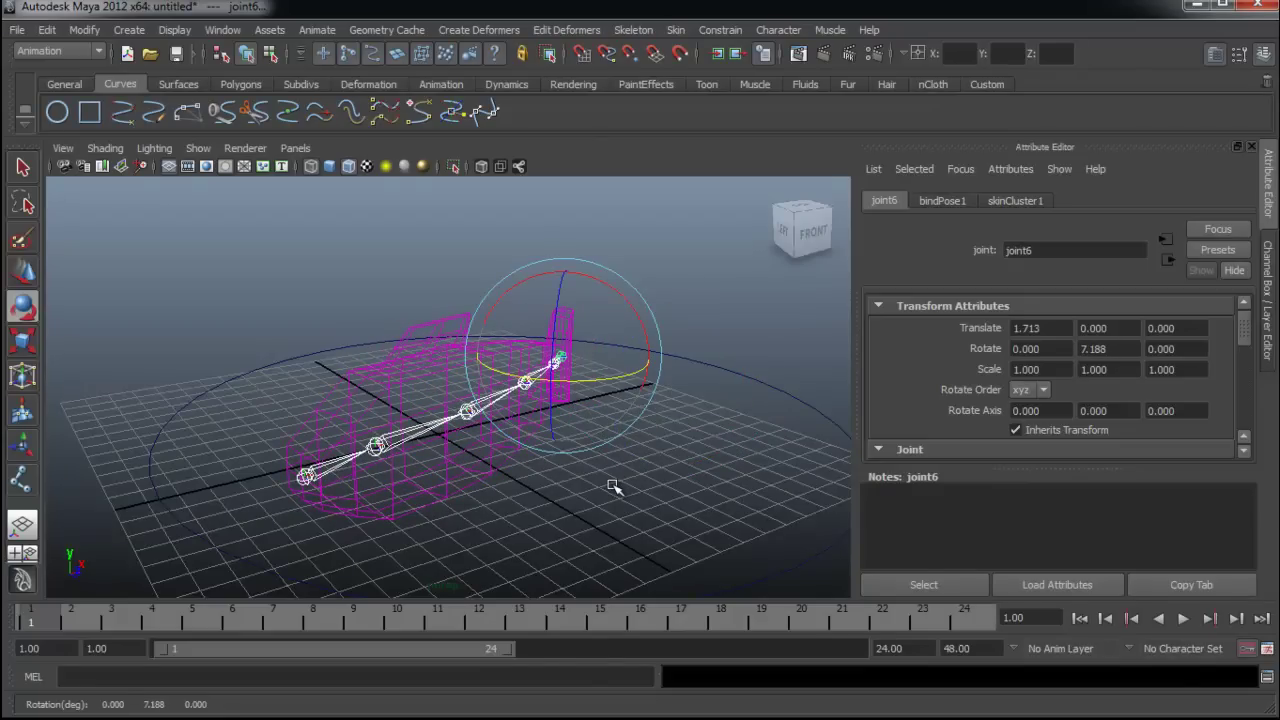
key(s)
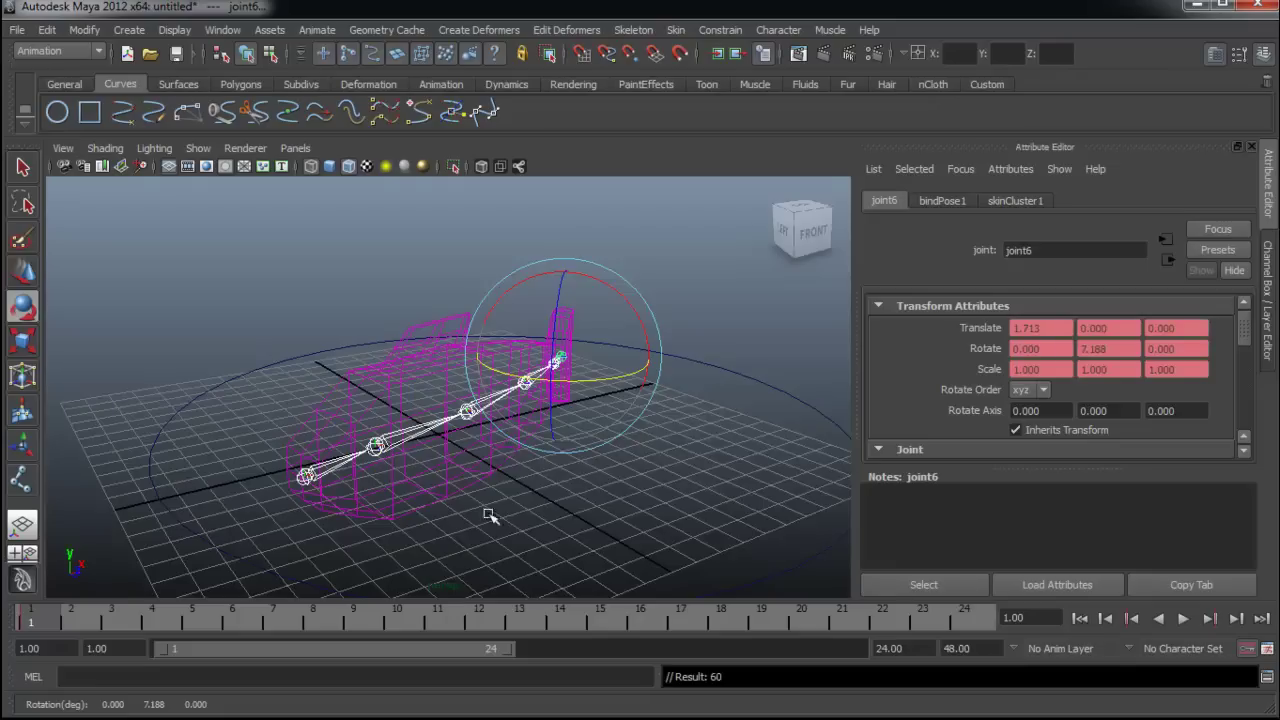
key(alt+v)
At frame 10, rotate the chain to Rotate Y -5.230 and play the animation.
mouse_move(36, 632)
mouse_down()
mouse_move(686, 623)
mouse_move(397, 620)
mouse_up()
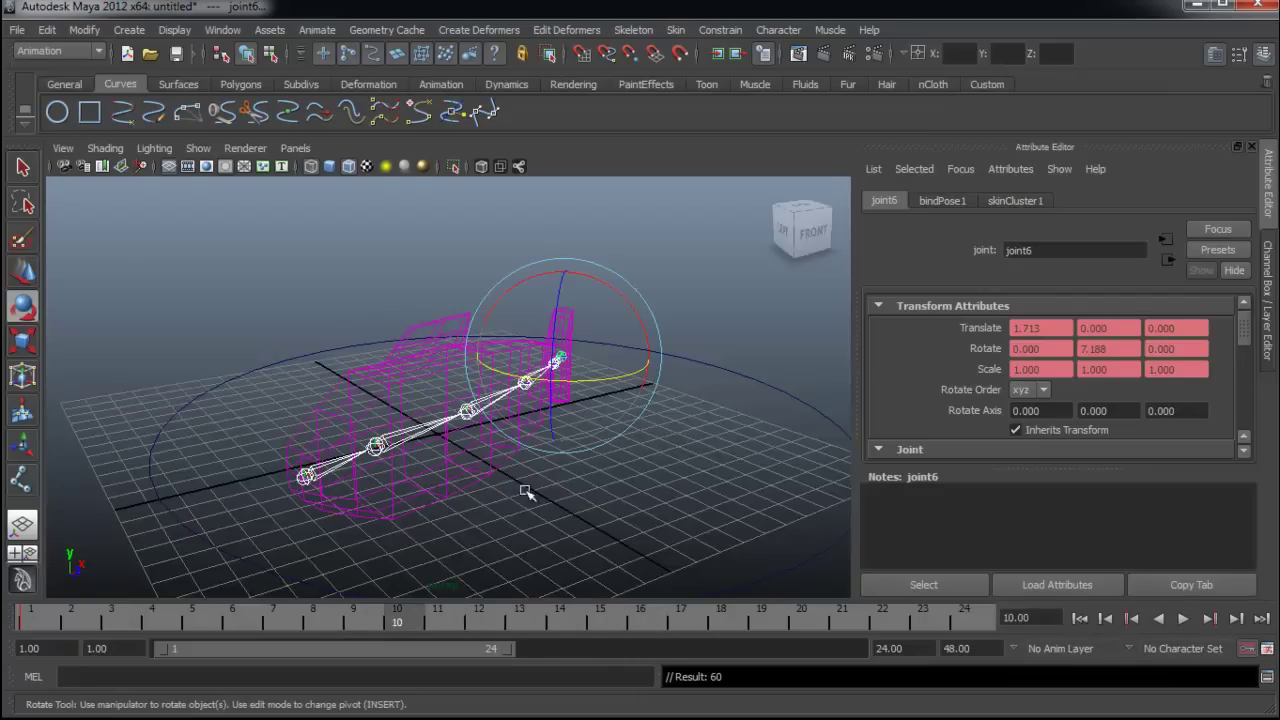
click(598, 376)
drag(598, 378, 588, 392)
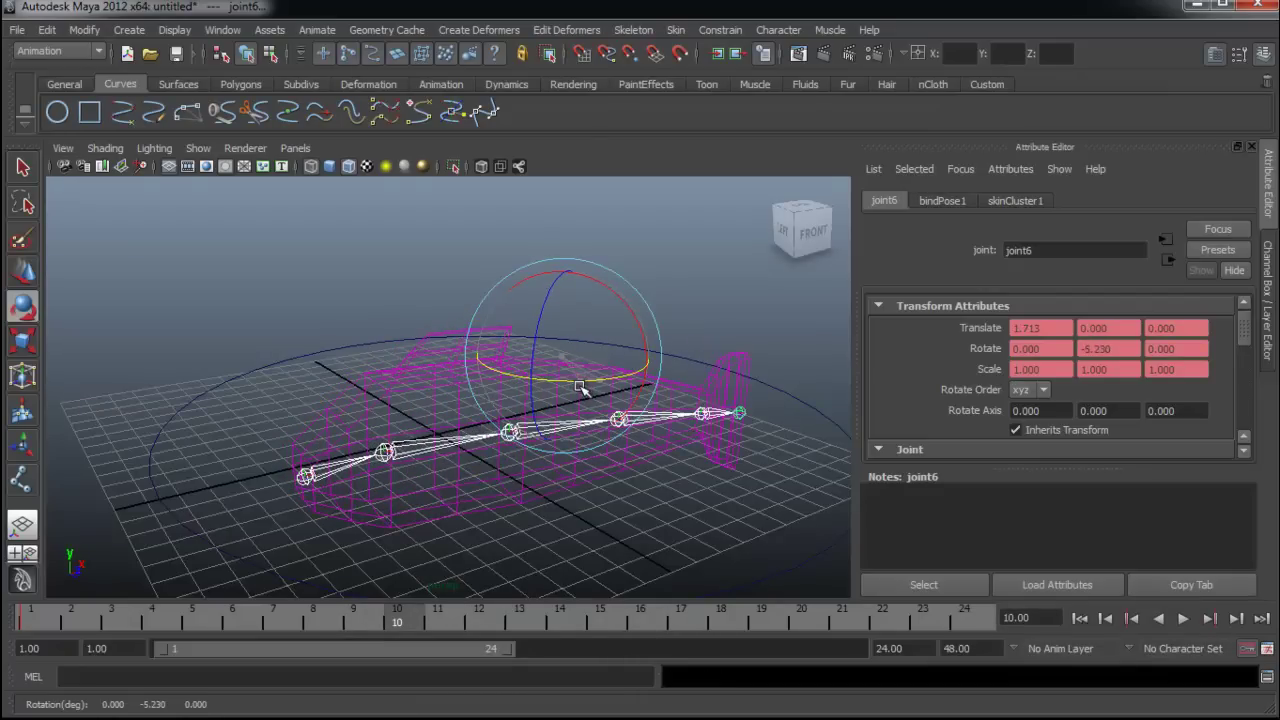
mouse_move(609, 434)
alt+mouse_down()
mouse_move(706, 460)
mouse_move(666, 457)
alt+mouse_up()
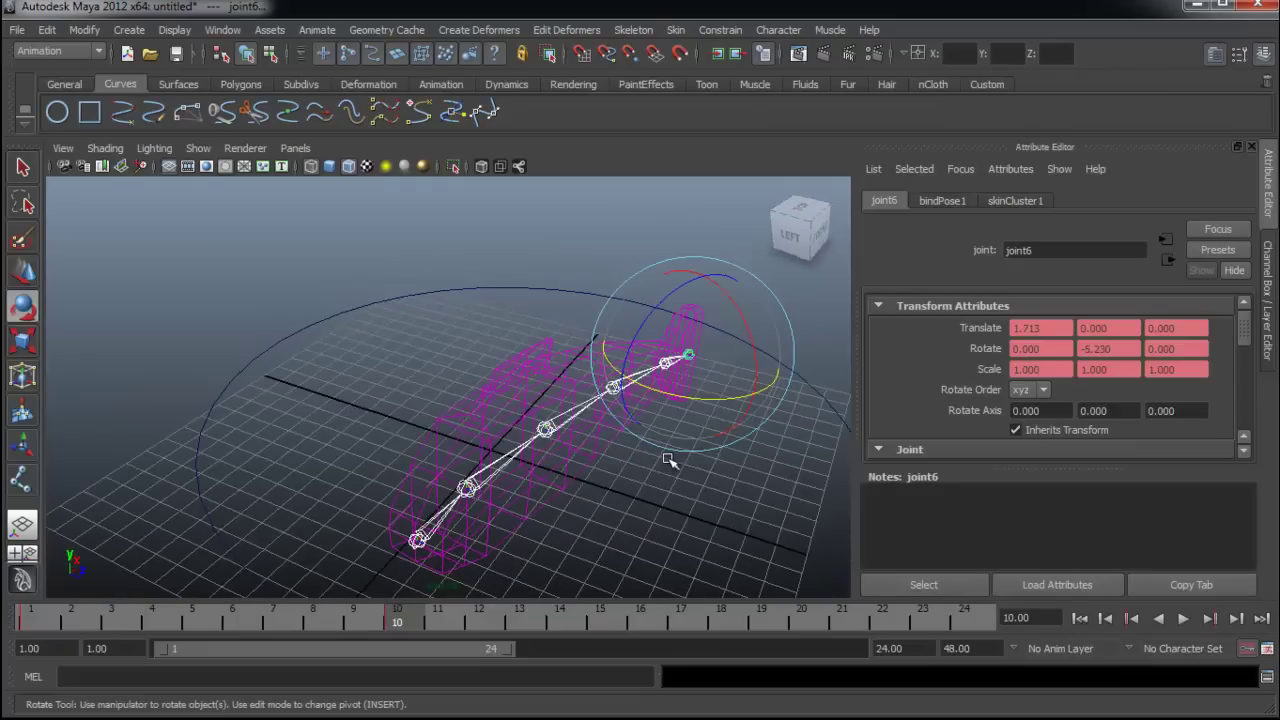
mouse_move(631, 503)
alt+mouse_down()
mouse_move(557, 514)
mouse_move(600, 528)
mouse_move(545, 591)
alt+mouse_up()
key(alt+v)
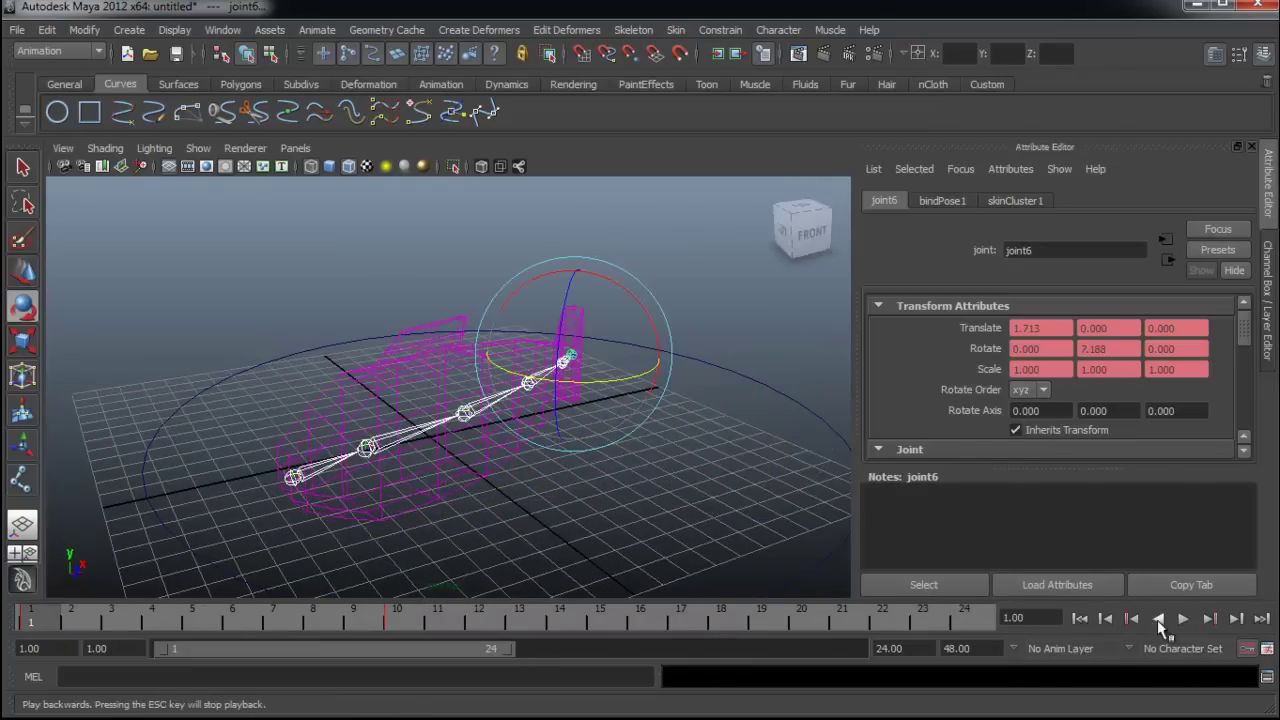
mouse_move(770, 618)
mouse_down()
mouse_move(87, 620)
mouse_move(283, 620)
mouse_move(229, 640)
mouse_move(30, 620)
mouse_up()
Stop and replay the animation, then touch up the chain's bend at frame 1.
key(Escape)
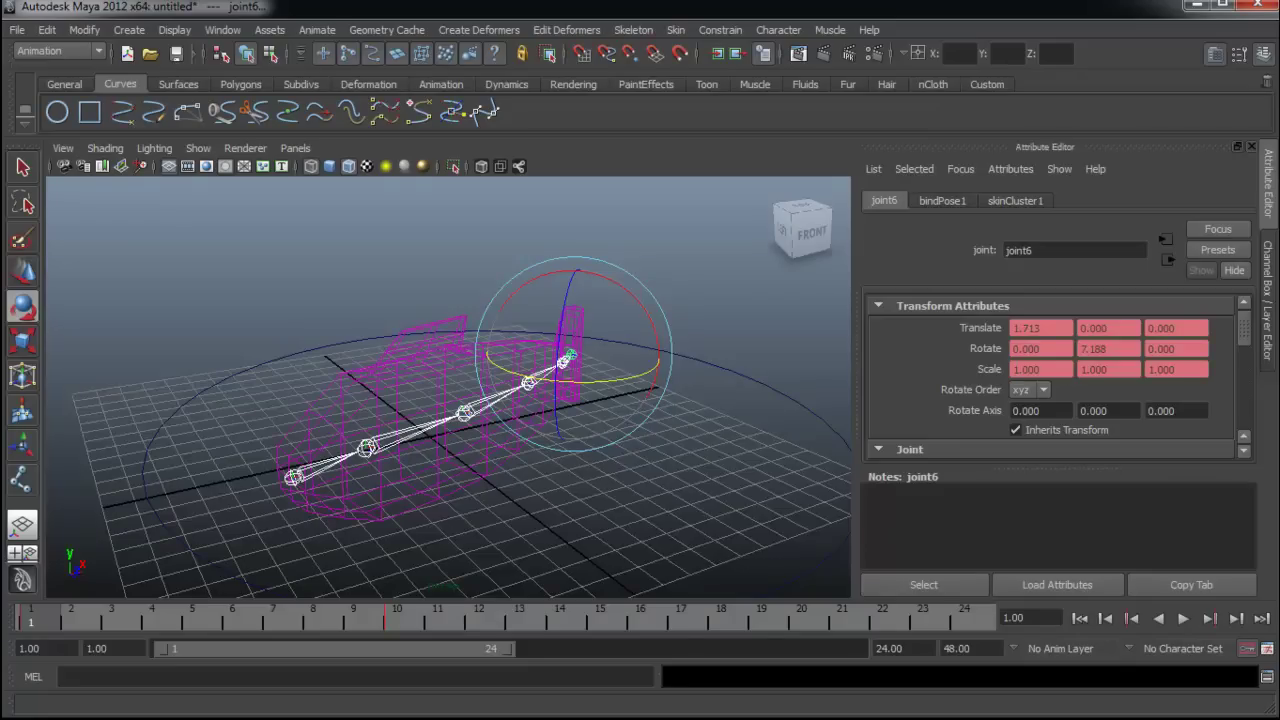
key(alt+v)
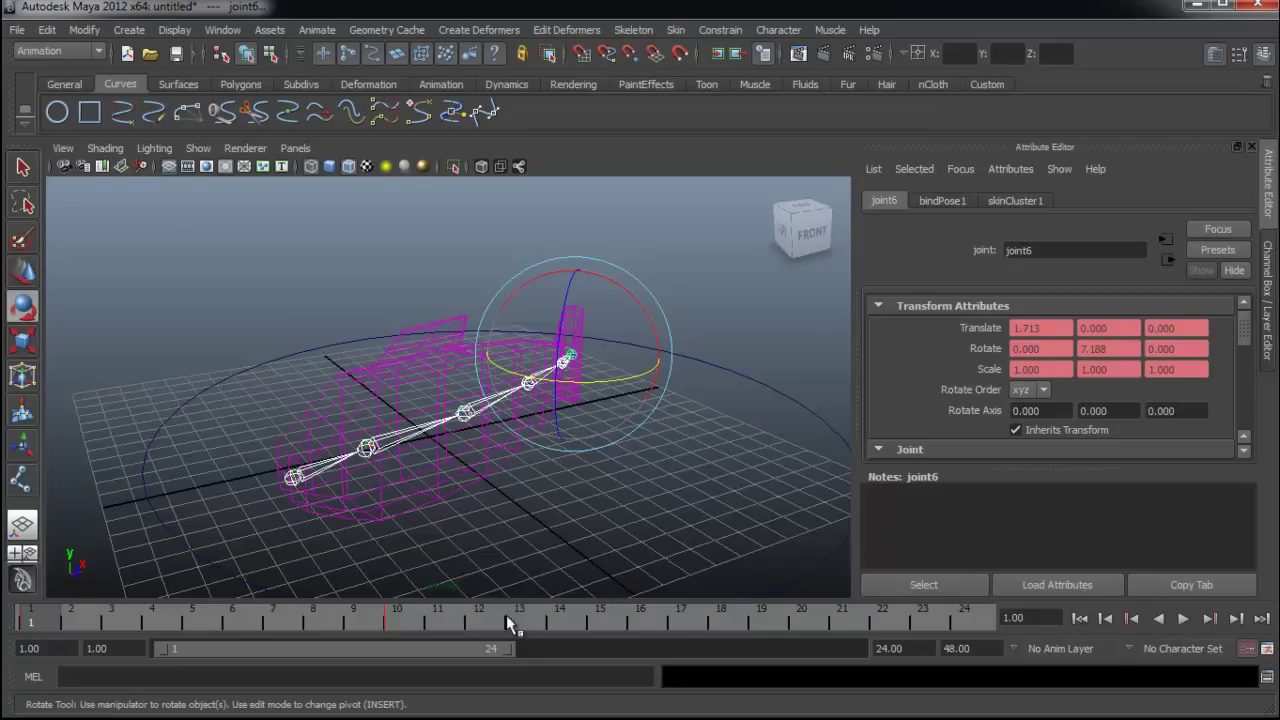
key(alt+v)
drag(604, 383, 605, 386)
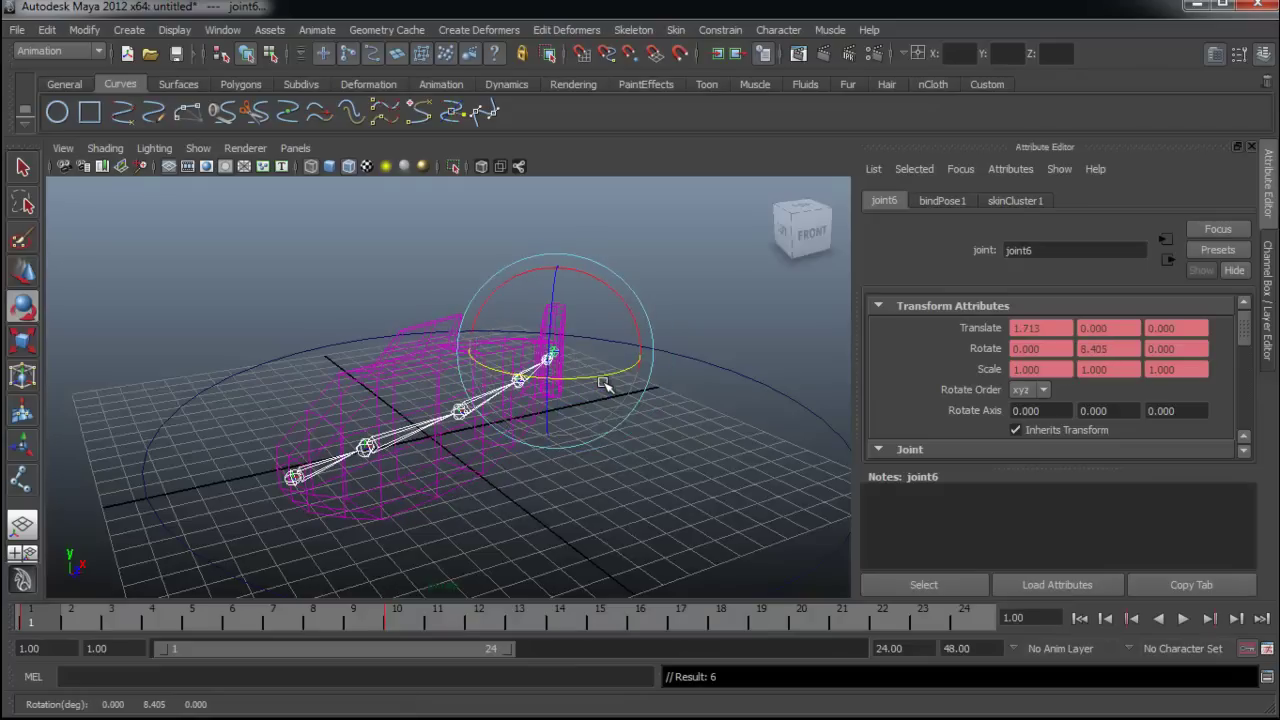
Bend the tail joint to Rotate Y -4.706 at frame 10 and preview the swim.
drag(259, 622, 397, 620)
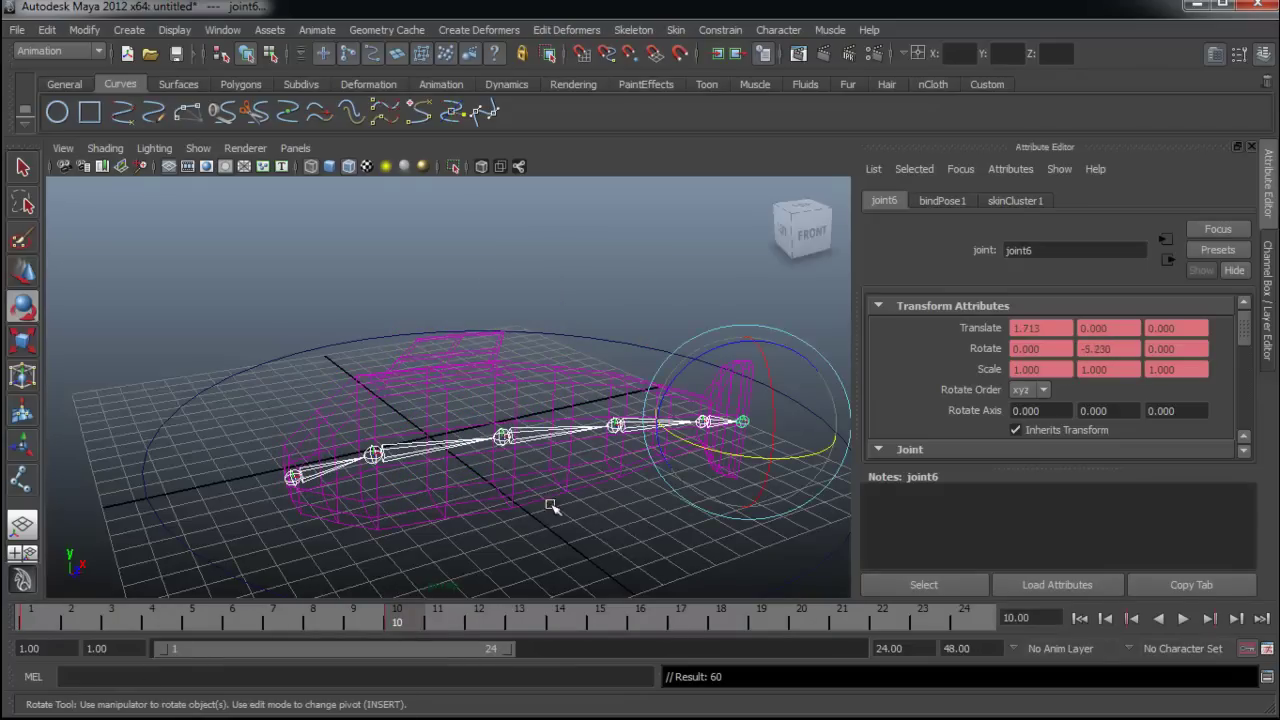
drag(728, 446, 727, 460)
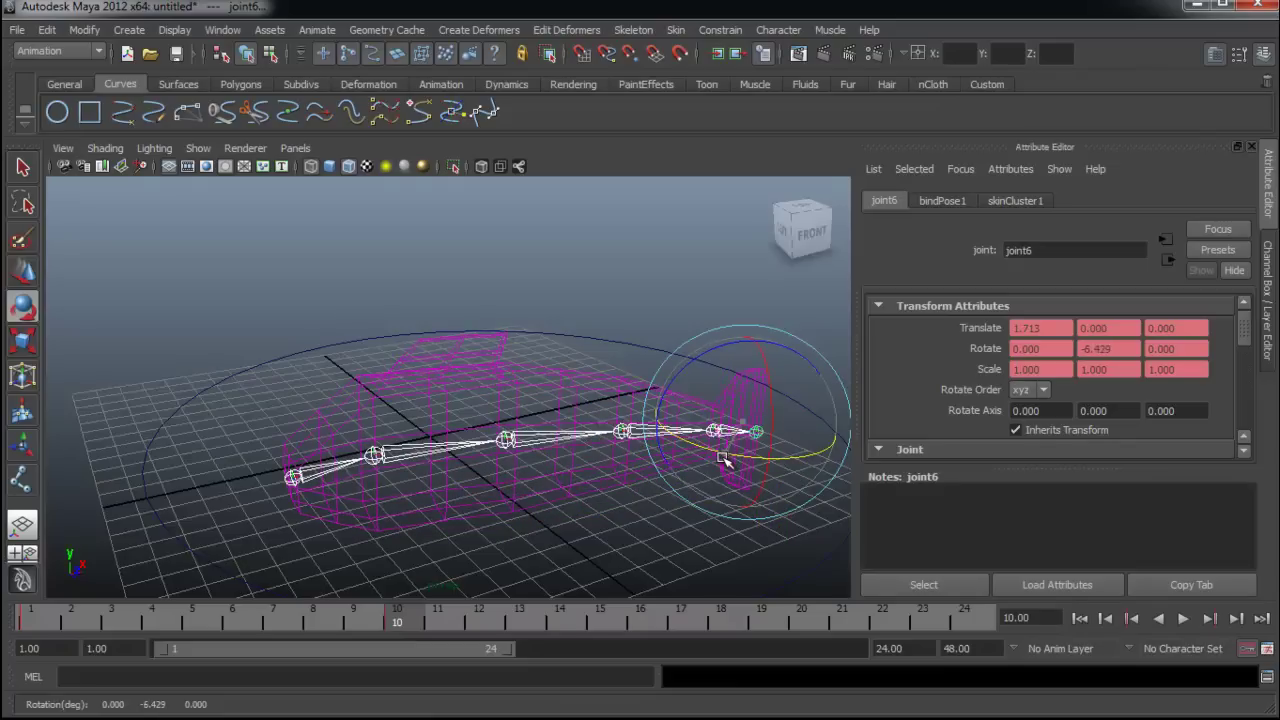
key(alt+v)
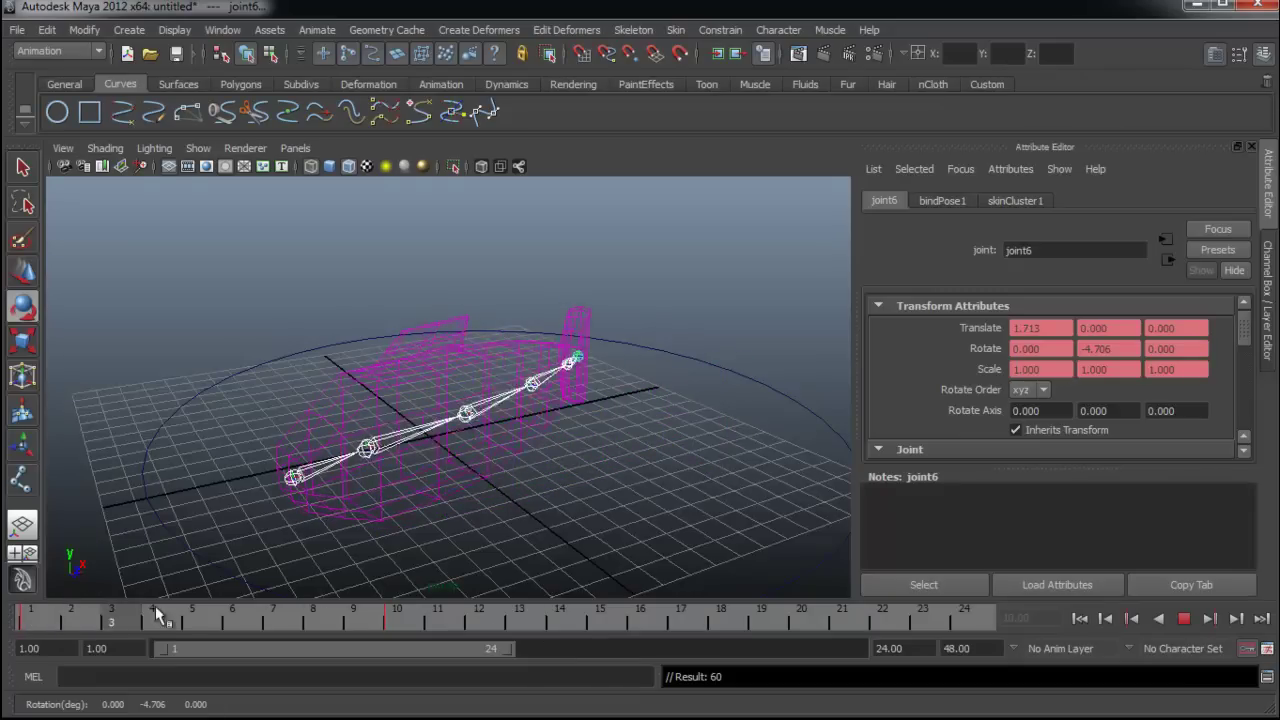
click(396, 617)
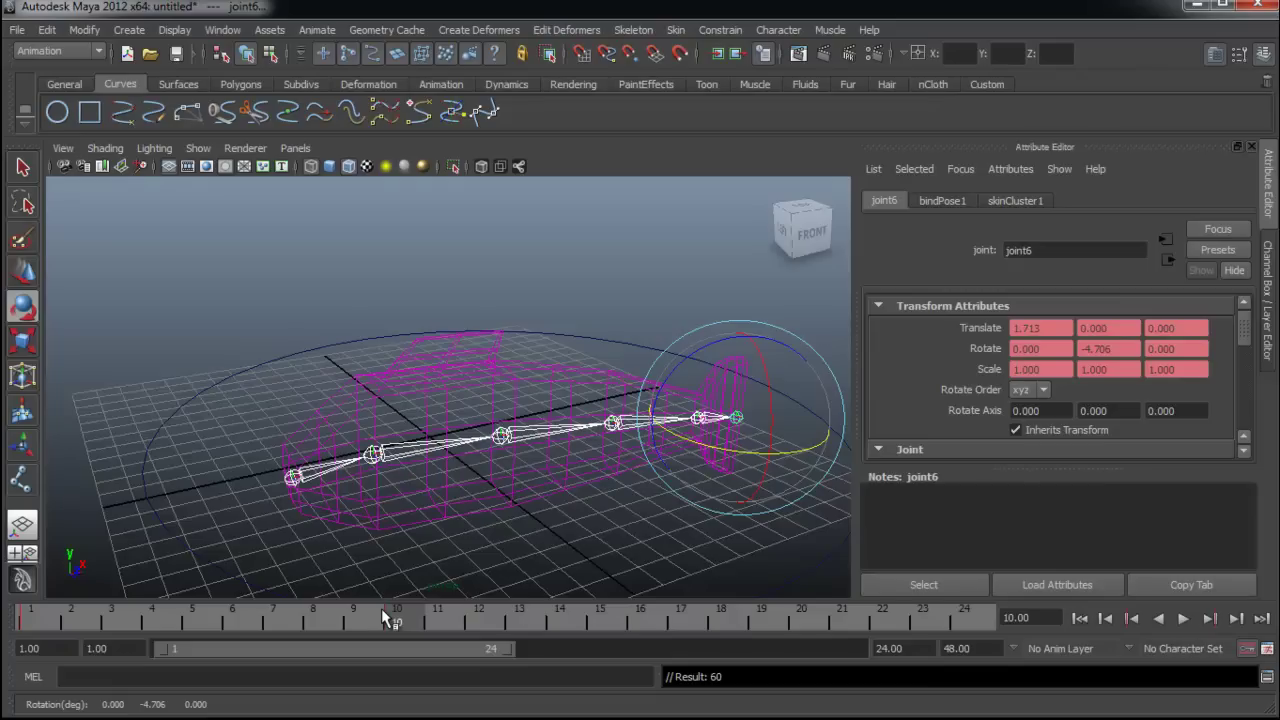
click(223, 29)
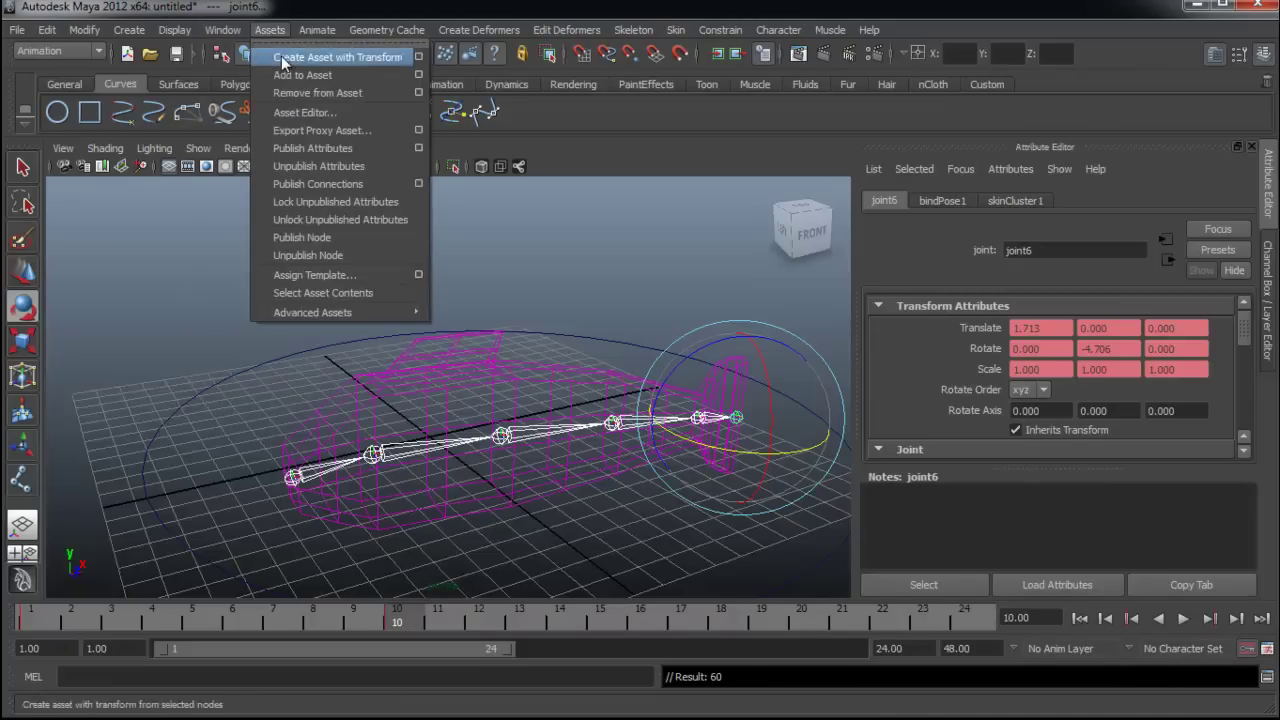
mouse_move(262, 93)
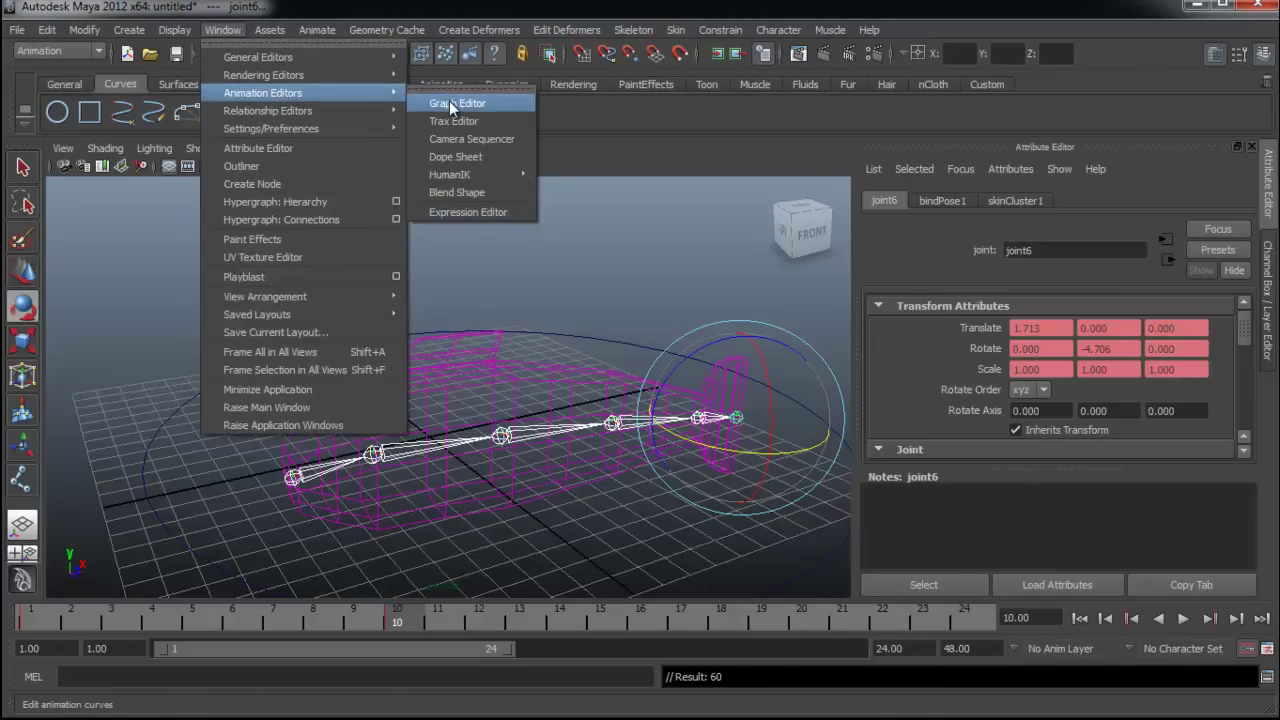
Open the Graph Editor and turn on View > Infinity to show curves beyond their keys.
click(449, 103)
drag(747, 85, 762, 116)
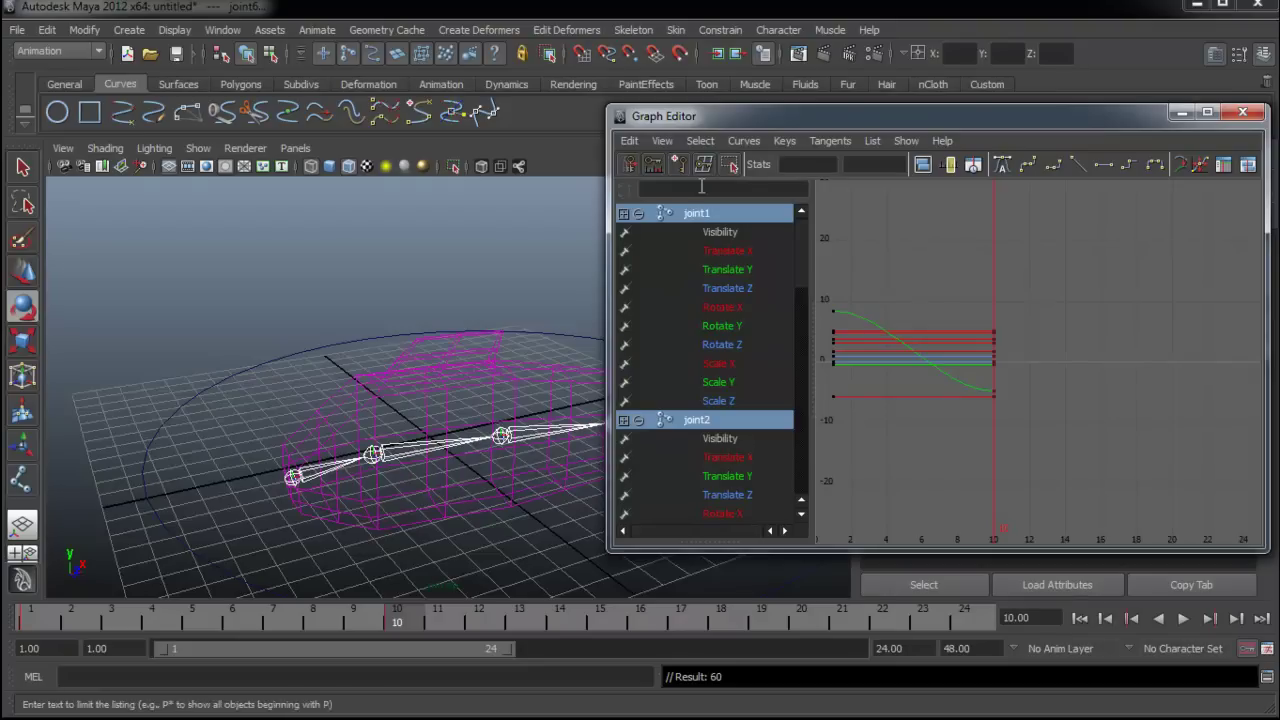
click(662, 141)
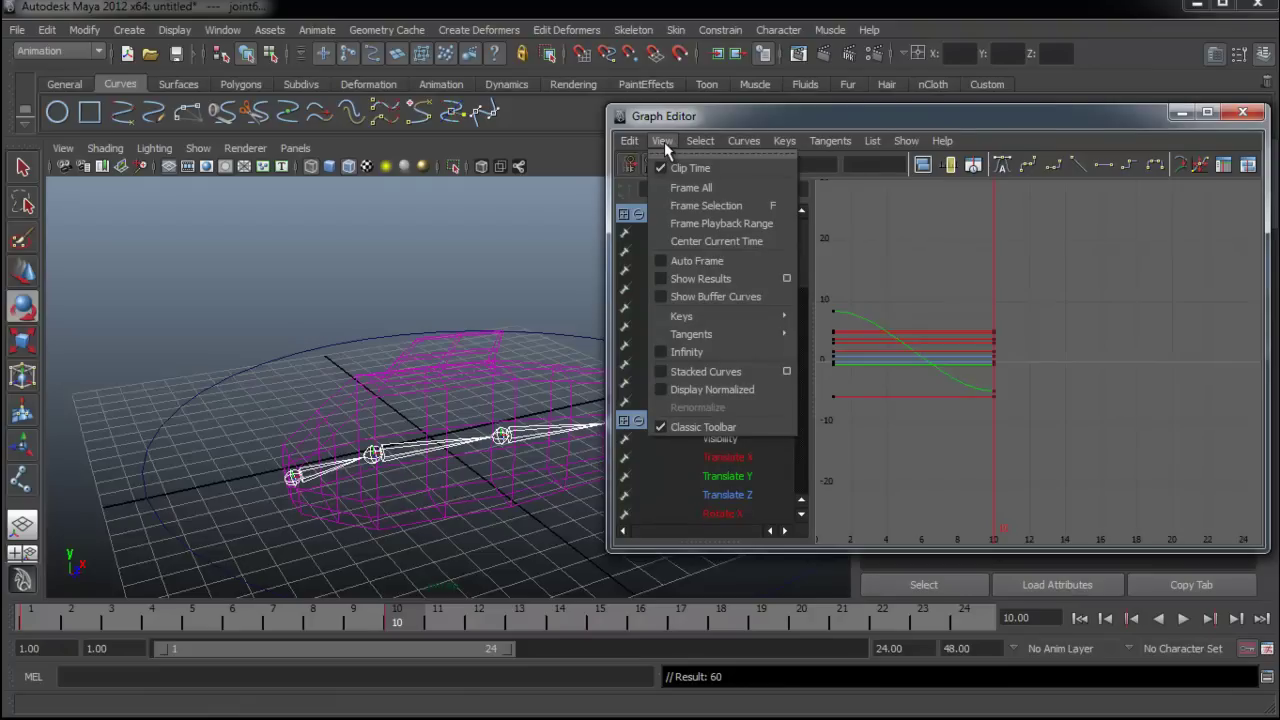
click(728, 353)
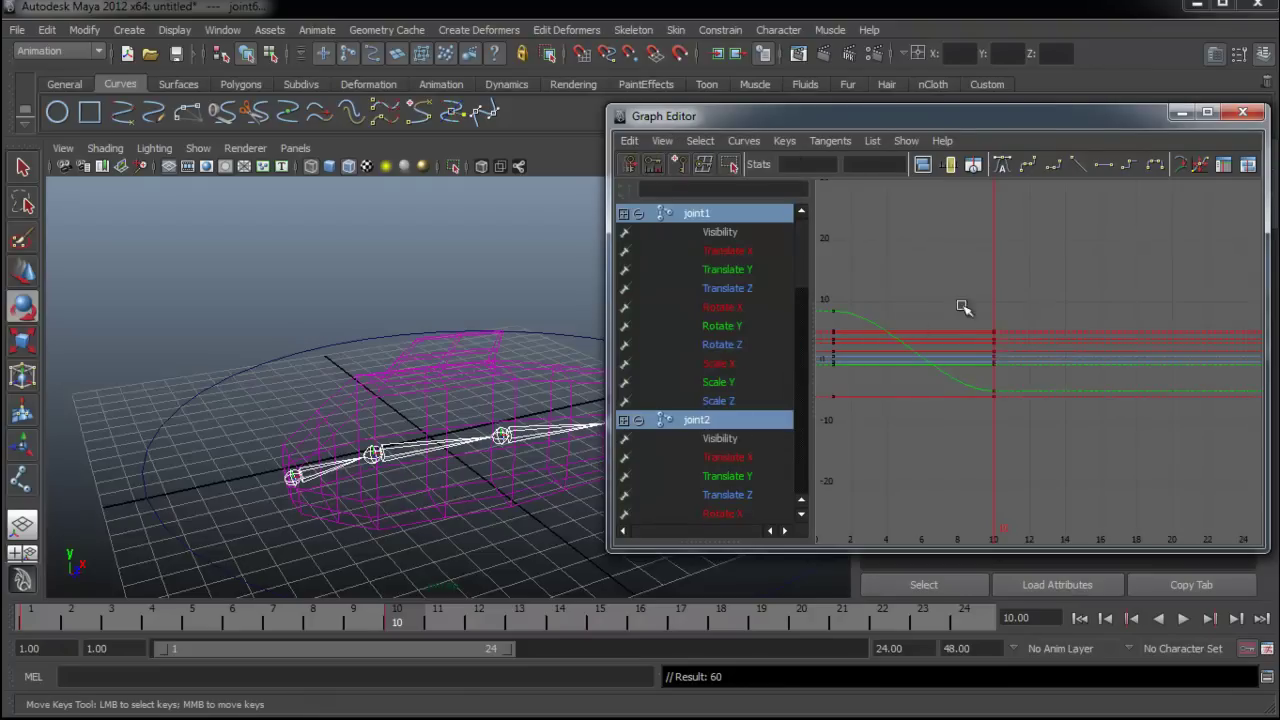
Select all keys at frames 1 and 10 and set Post Infinity to Oscillate.
drag(877, 294, 1060, 425)
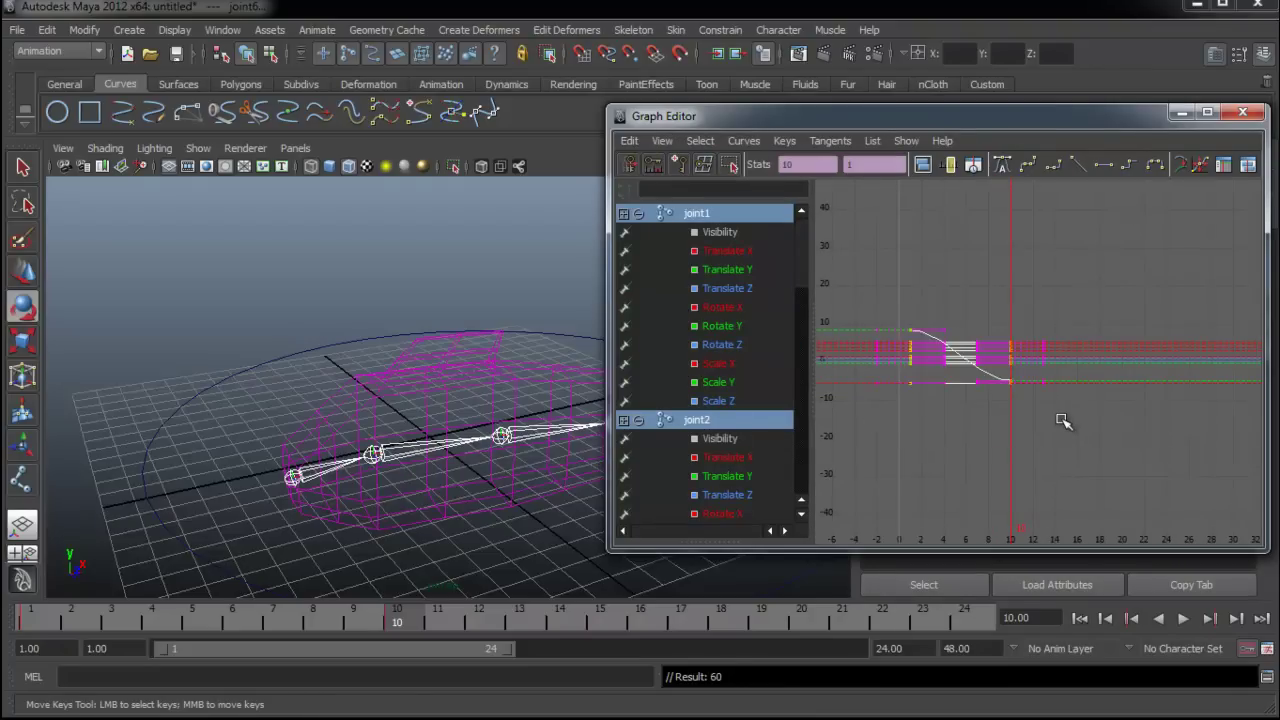
click(1065, 342)
key(ctrl+z)
click(1038, 305)
key(ctrl+z)
click(745, 141)
mouse_move(774, 186)
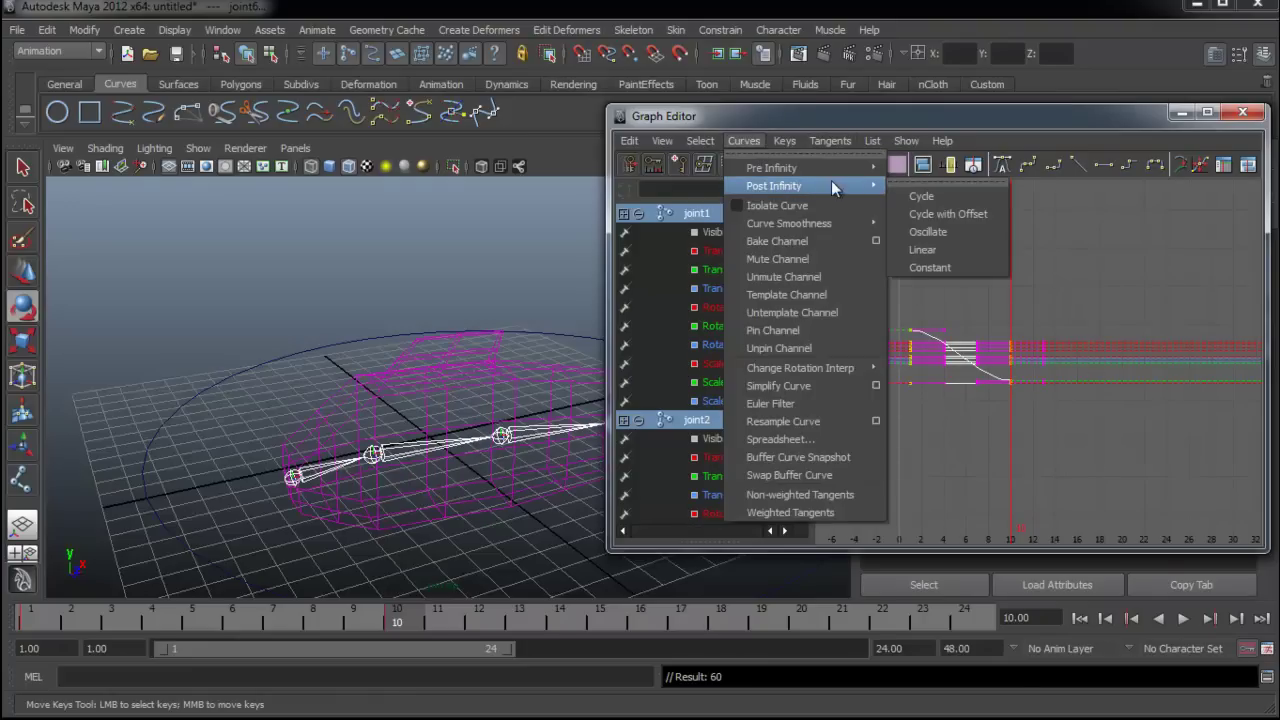
click(928, 231)
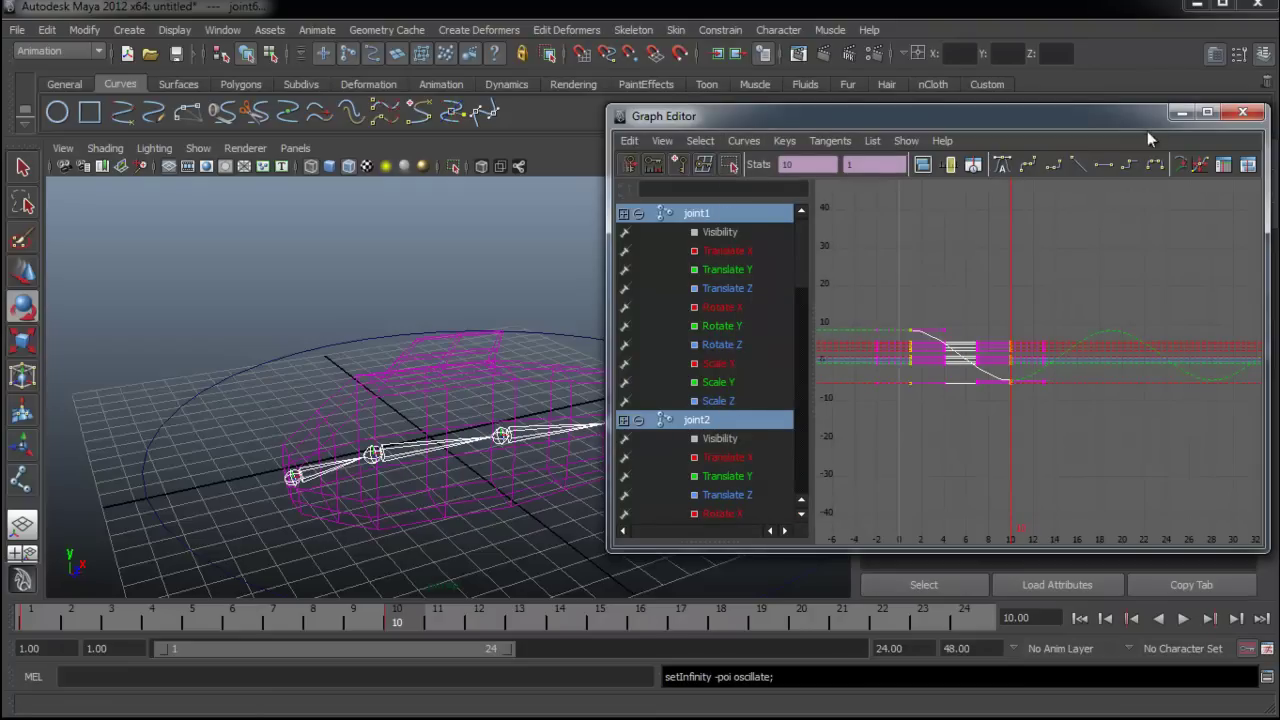
click(1182, 113)
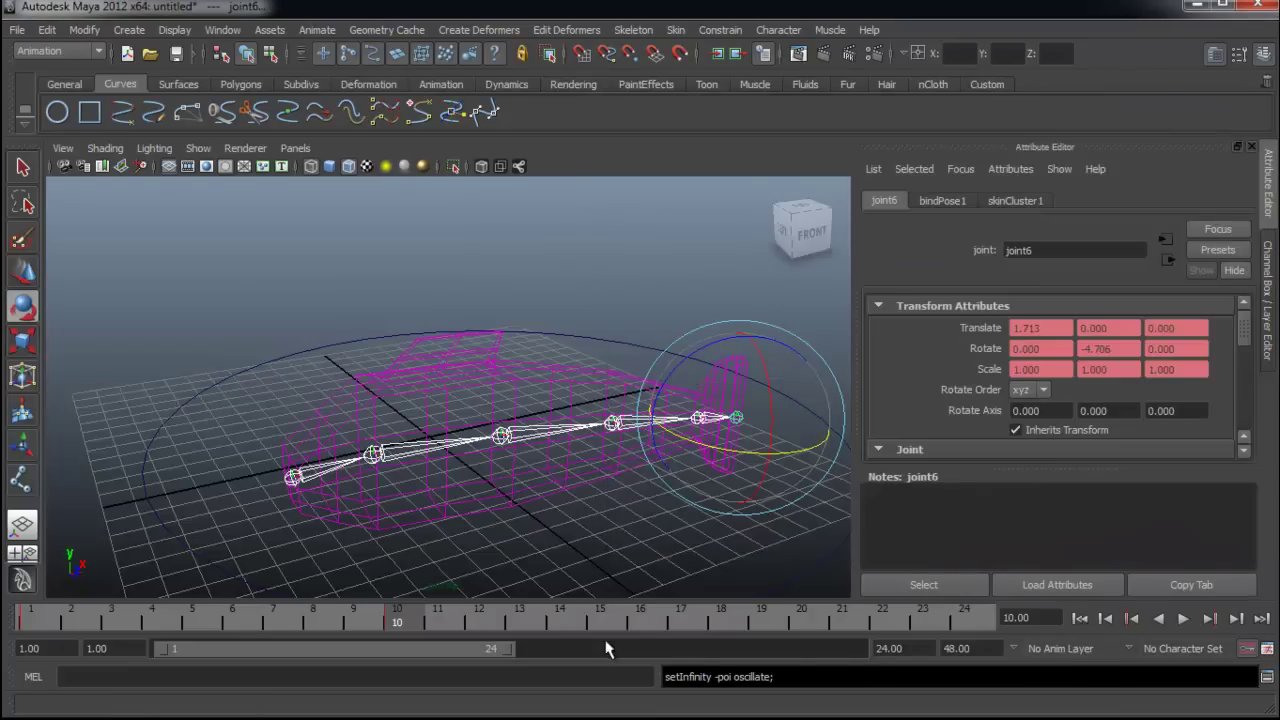
Extend the playback end to 200 frames and play the swim, stopping at frame 189.
click(912, 648)
text(200)
key(Return)
click(1182, 618)
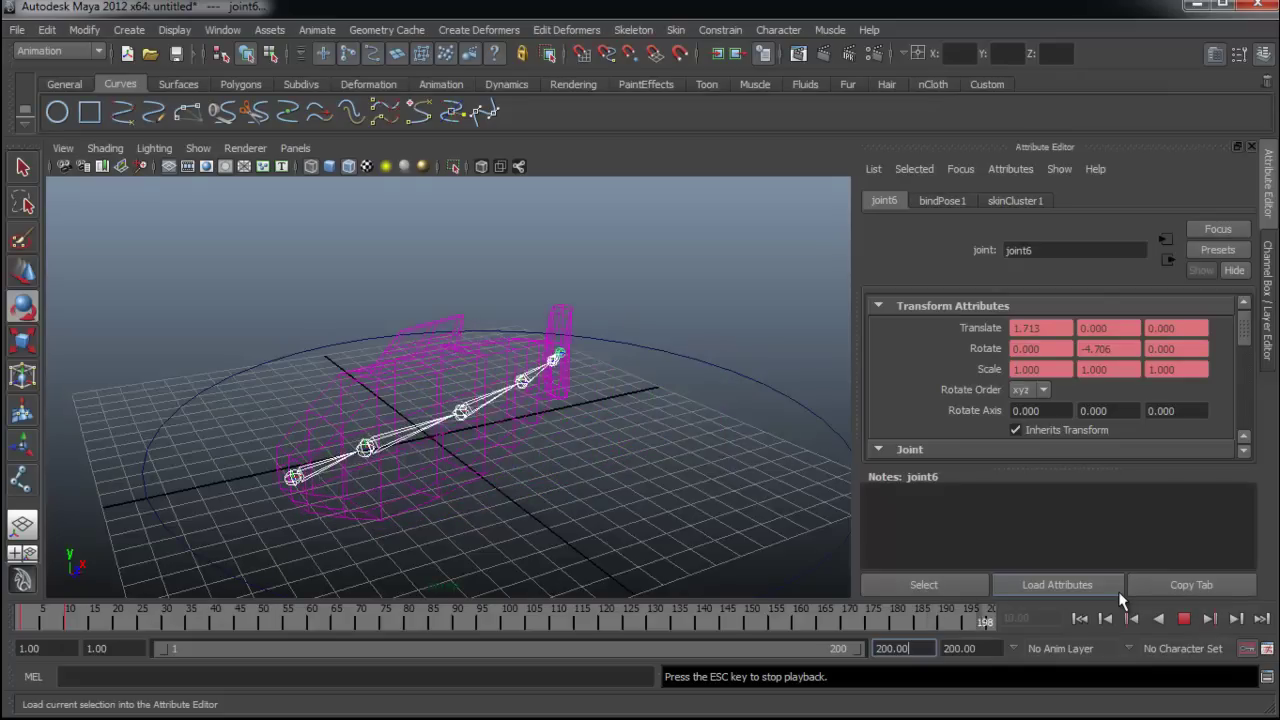
text(5)
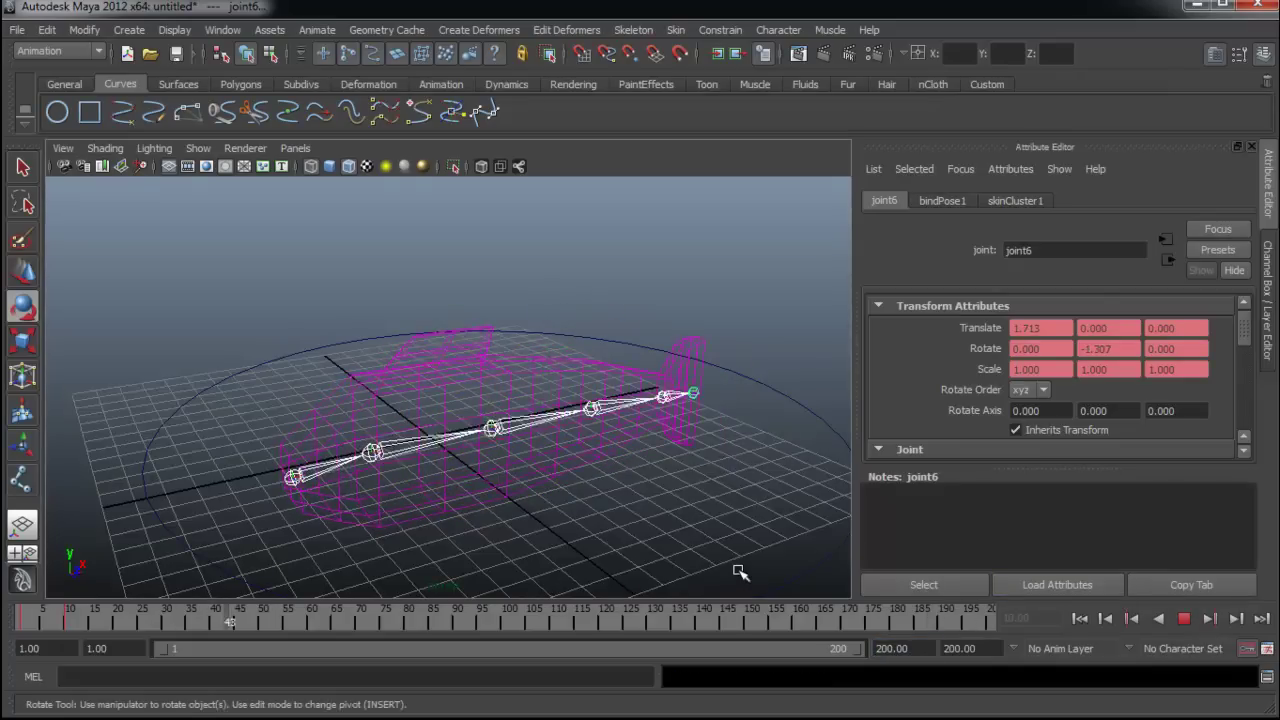
text(5)
mouse_move(651, 491)
alt+mouse_down()
mouse_move(779, 541)
mouse_move(780, 563)
mouse_move(746, 540)
mouse_move(746, 523)
mouse_move(618, 460)
mouse_move(614, 486)
mouse_move(666, 491)
mouse_move(689, 546)
alt+mouse_up()
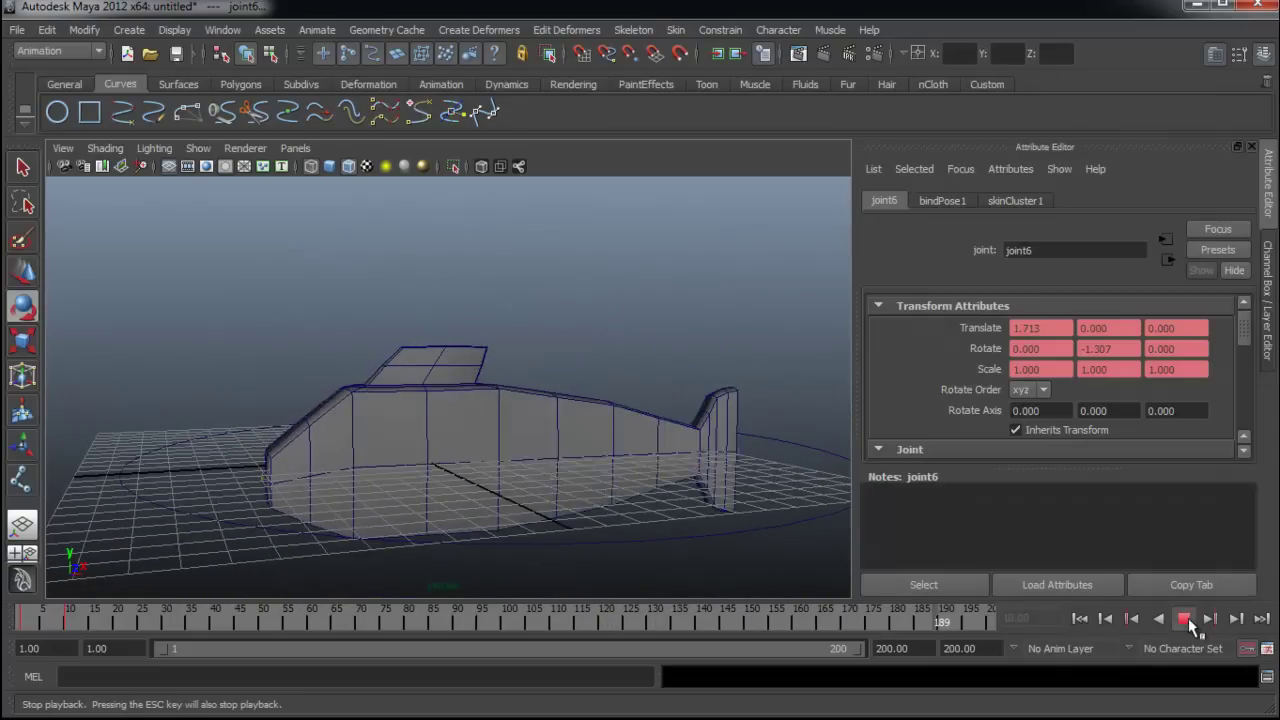
click(1186, 618)
Deselect, switch to wireframe display to reveal the joints, and open the Graph Editor.
click(640, 522)
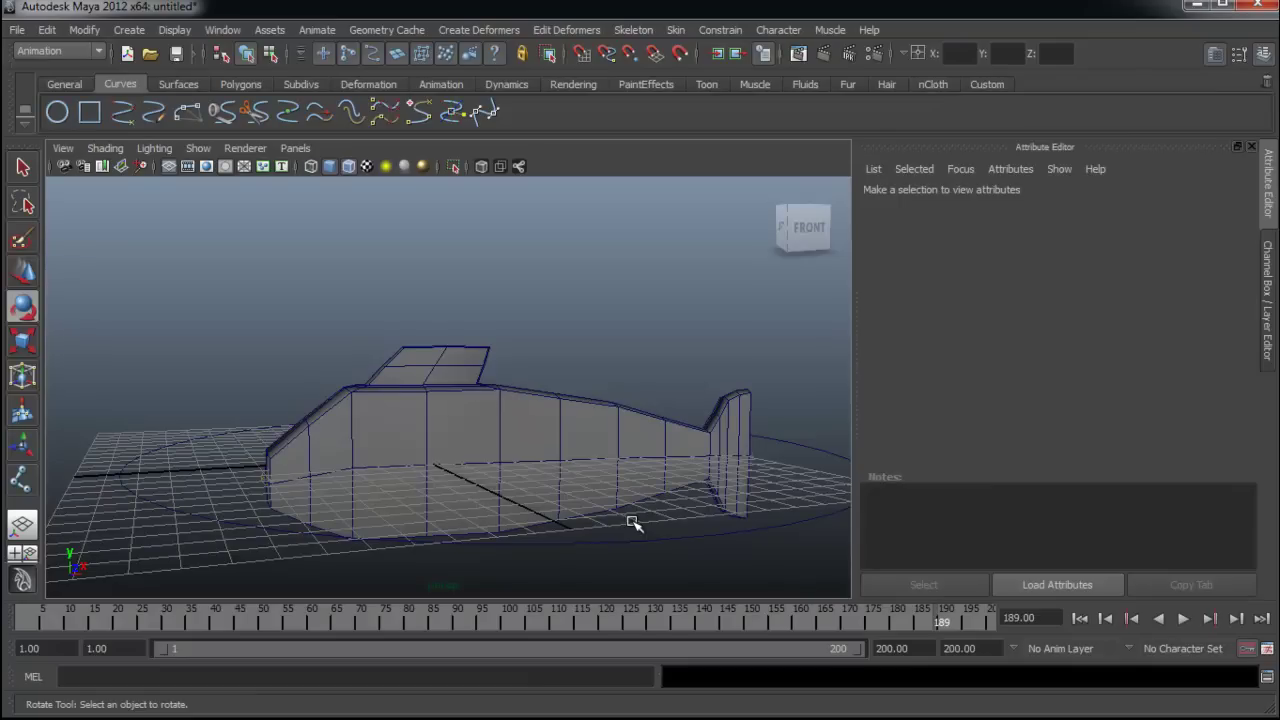
key(4)
click(262, 478)
click(251, 259)
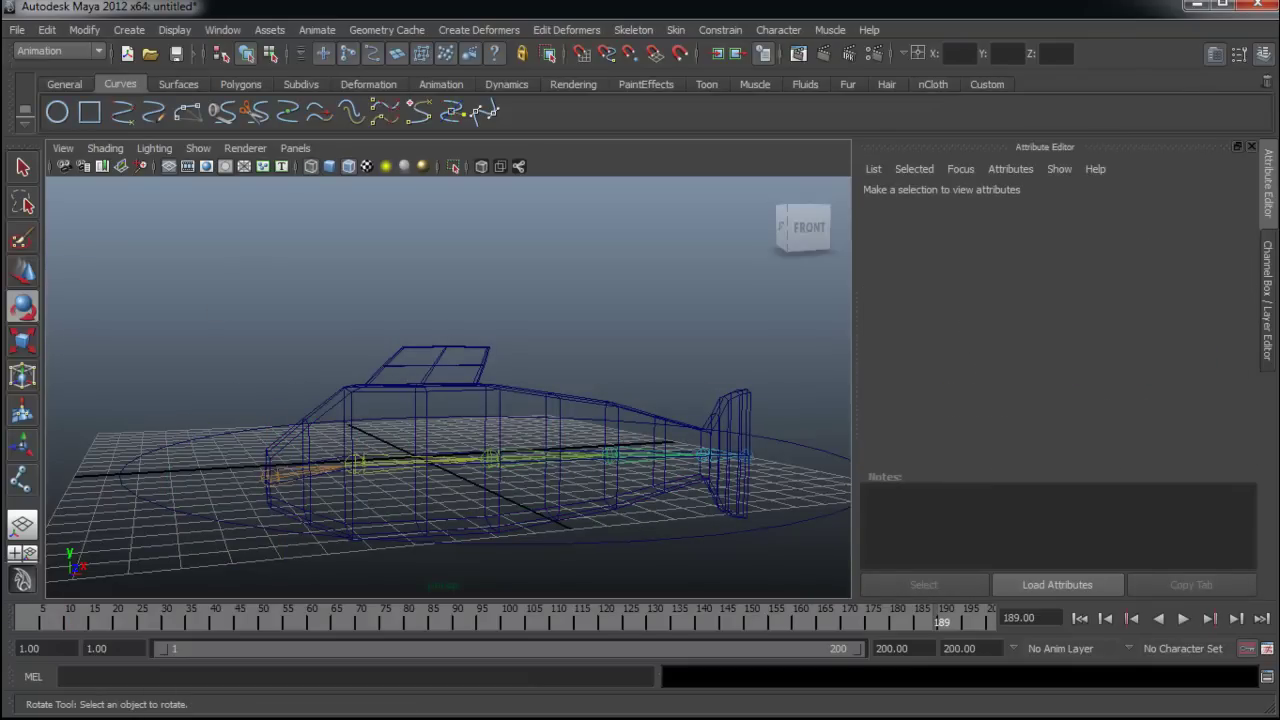
key(shift+g)
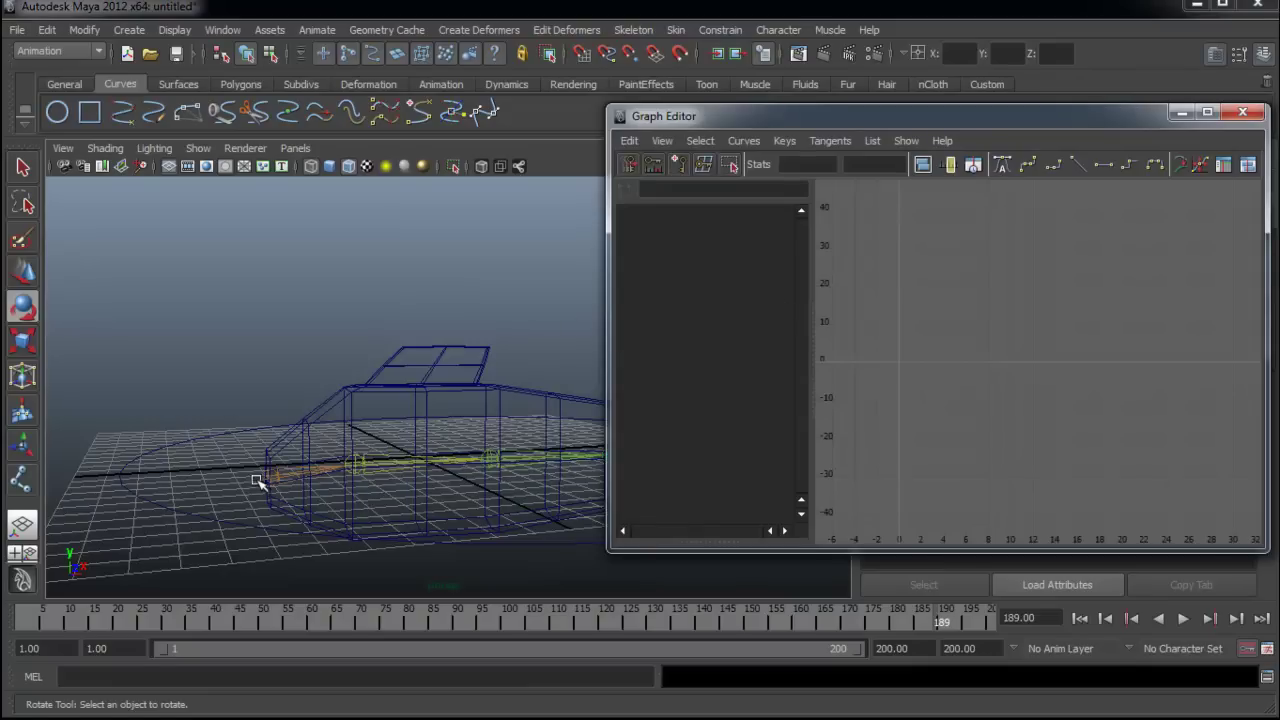
Select joint1's keys and try Flat, Stepped, then Plateau tangents before closing the Graph Editor.
click(257, 481)
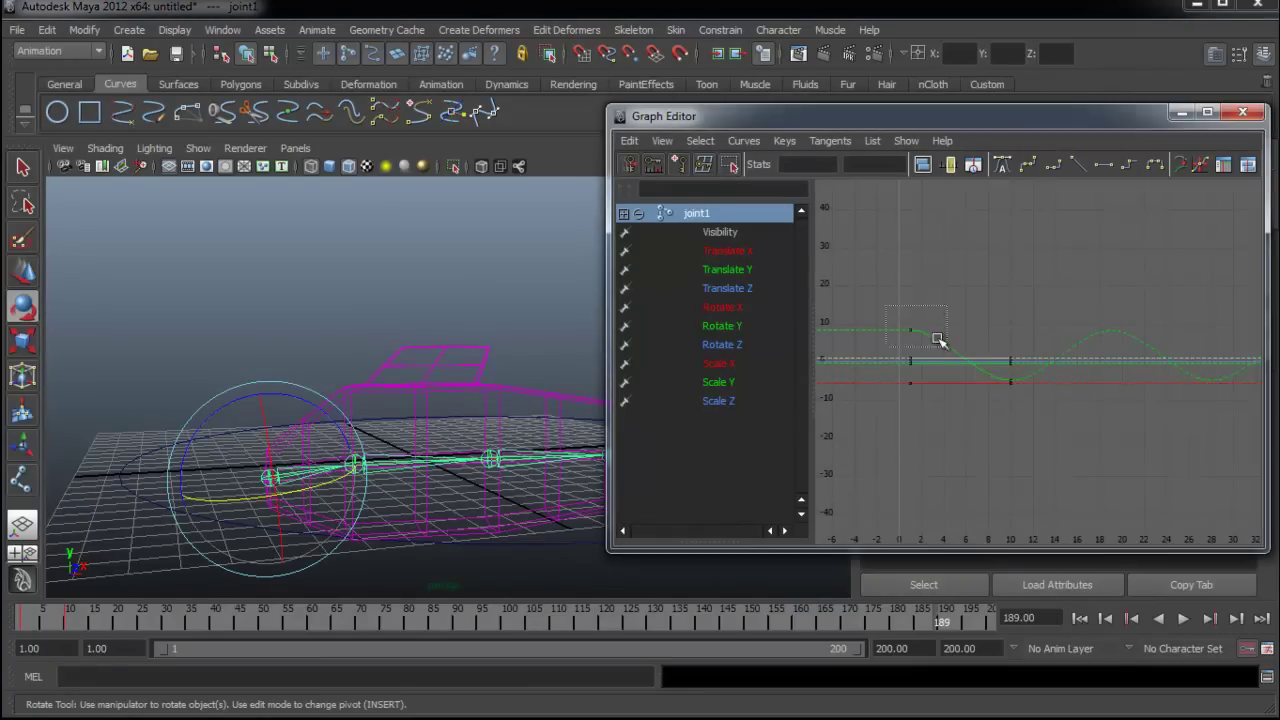
drag(902, 303, 1077, 385)
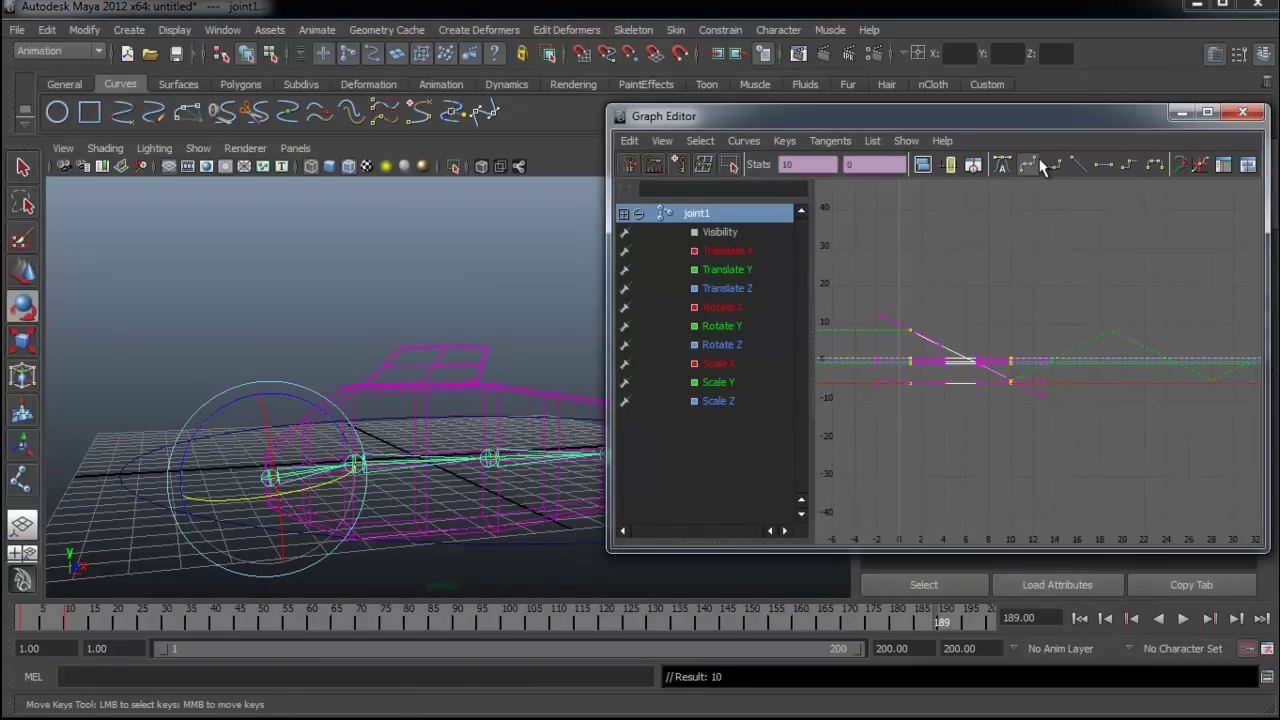
click(1105, 165)
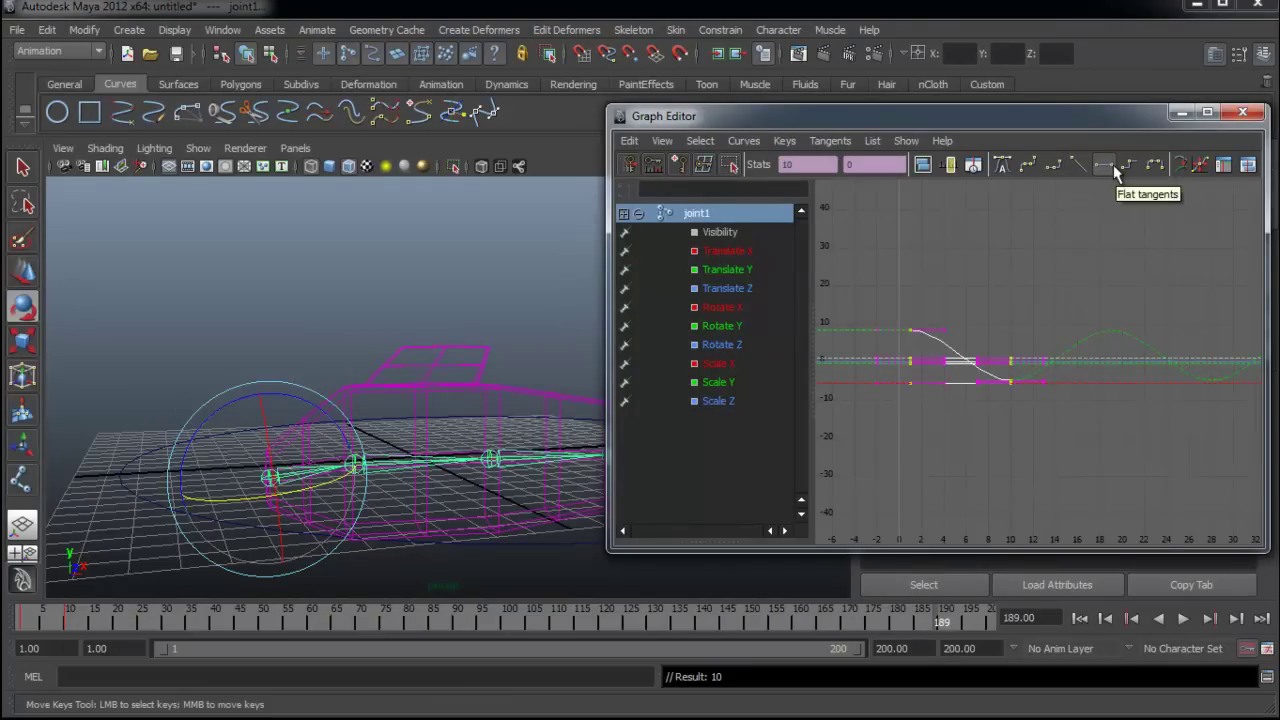
click(1130, 165)
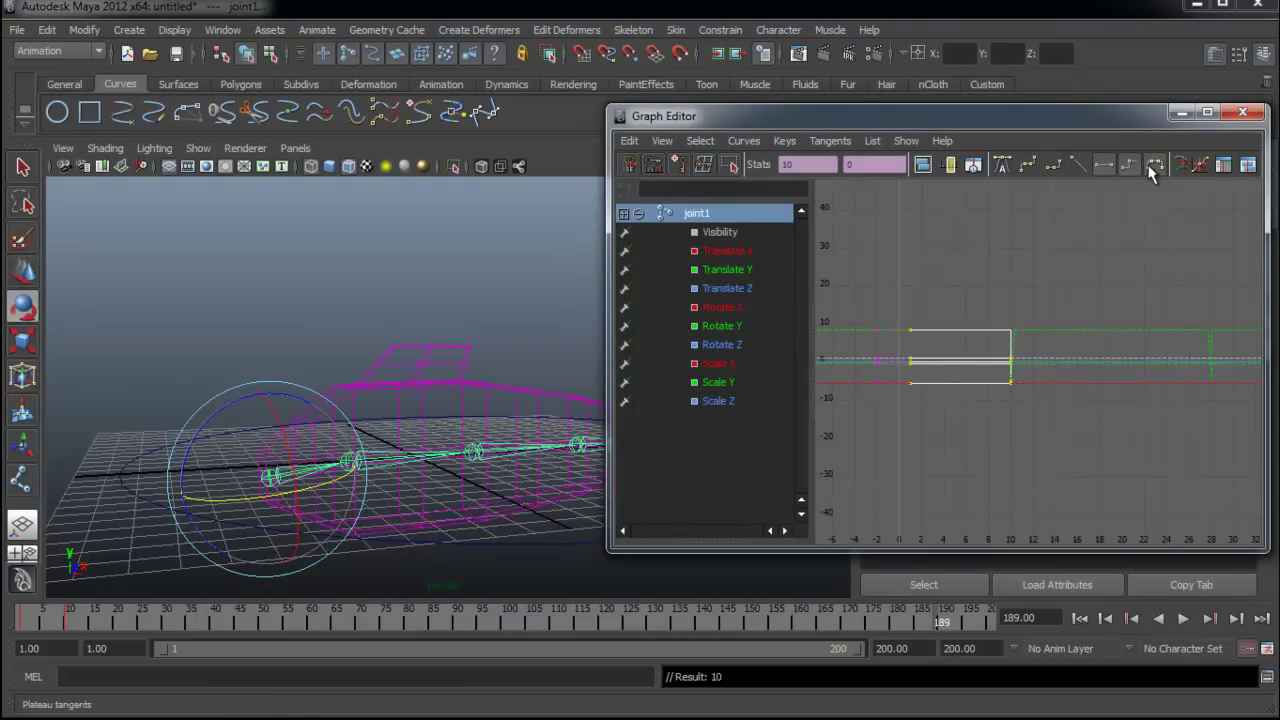
click(1152, 168)
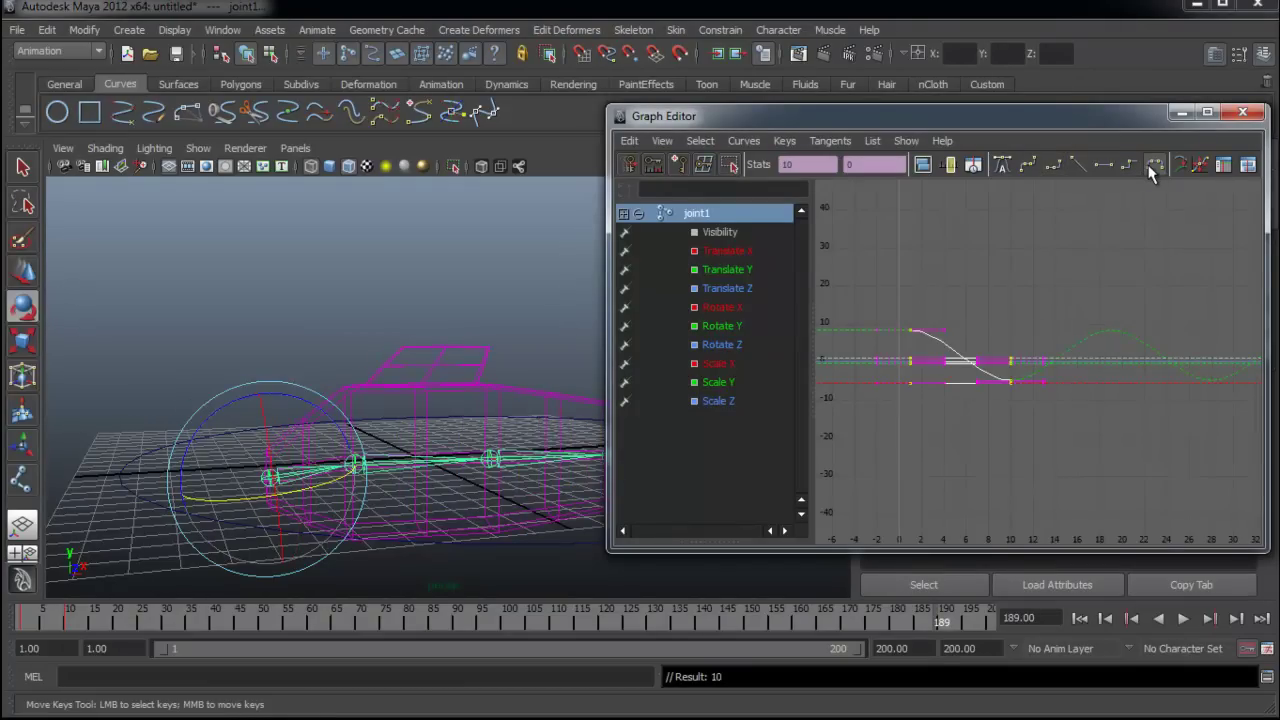
click(955, 316)
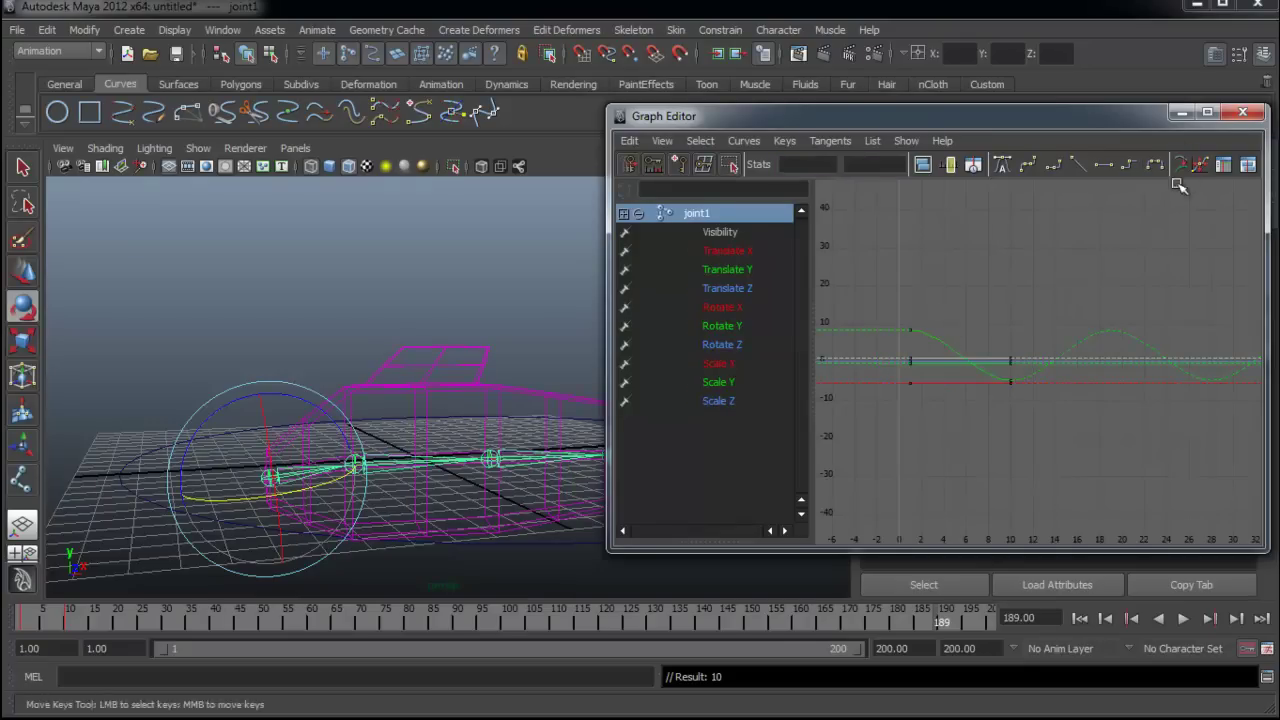
click(1242, 114)
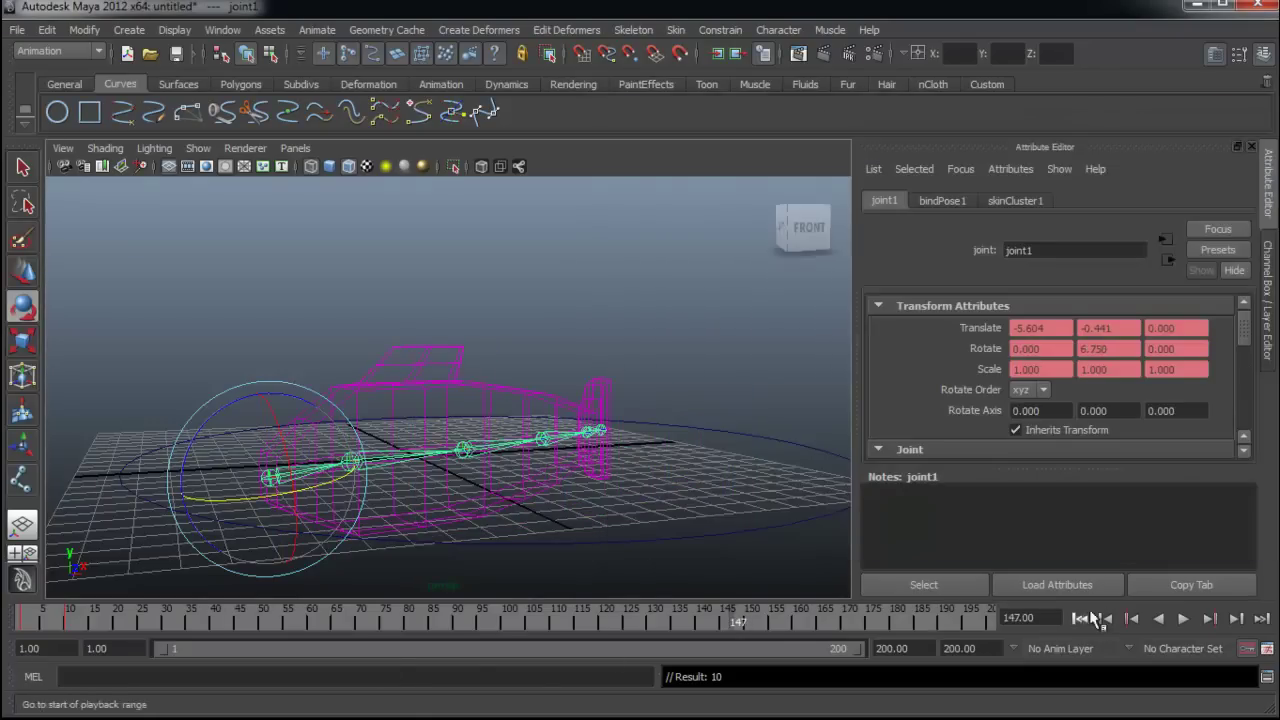
Go to frame 10 and try rotating the root joint, then undo it.
click(1132, 618)
alt+drag(605, 500, 686, 549)
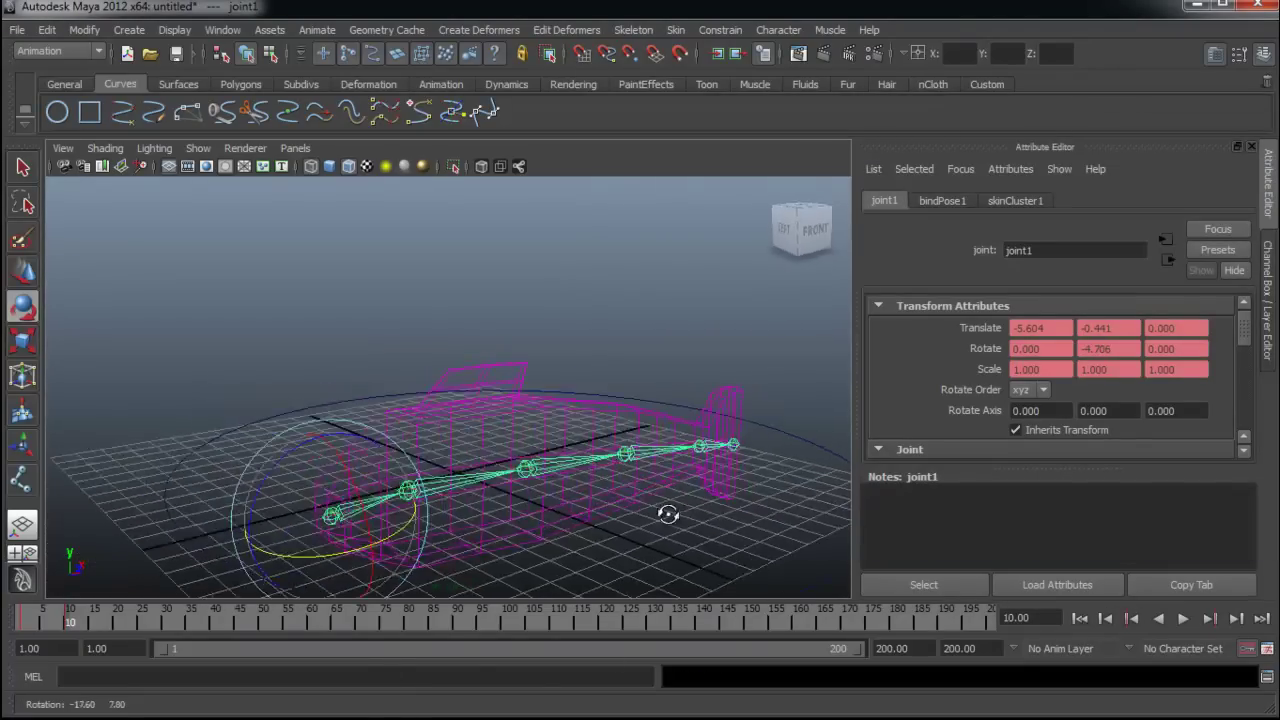
mouse_move(691, 517)
alt+right_down()
mouse_move(560, 560)
mouse_move(437, 572)
alt+right_up()
key(e)
mouse_move(437, 578)
mouse_down()
mouse_move(423, 580)
mouse_move(451, 586)
mouse_up()
key(ctrl+z)
Select the whole joint hierarchy, bend it further on the Y ring, and play the animation.
click(47, 29)
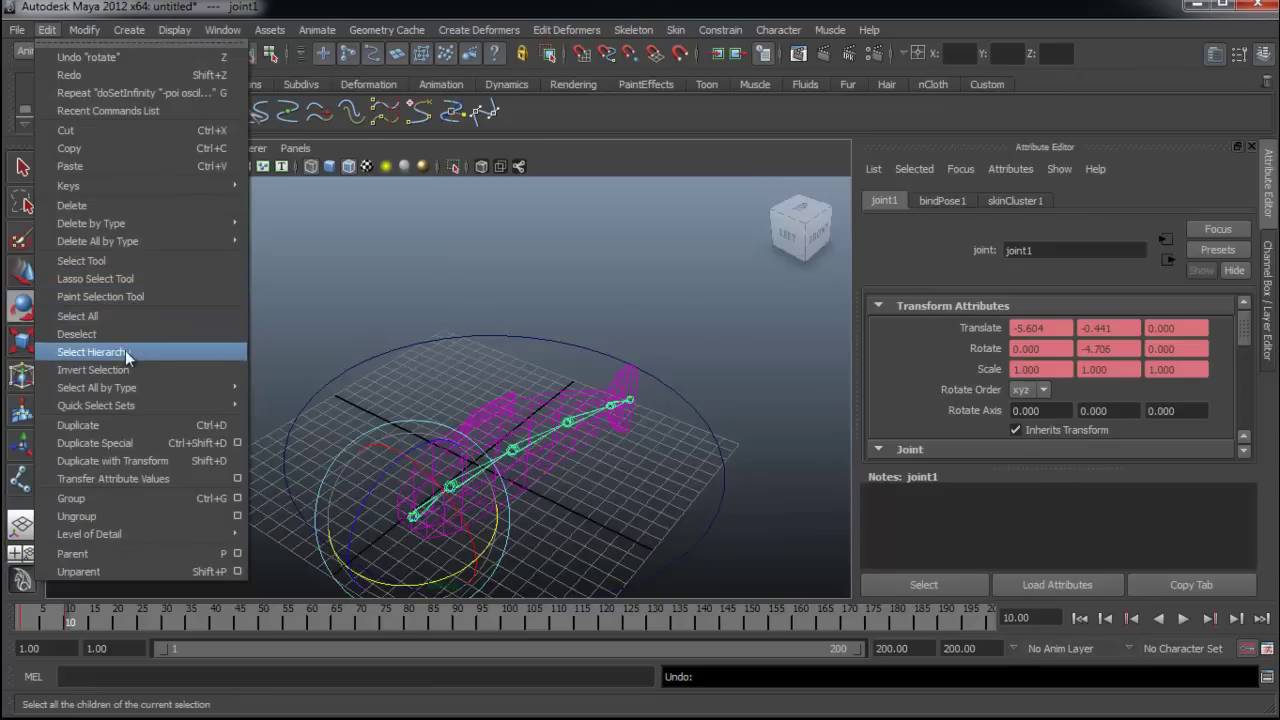
click(125, 351)
mouse_move(612, 443)
mouse_down()
mouse_move(600, 445)
mouse_move(623, 514)
mouse_move(571, 509)
mouse_up()
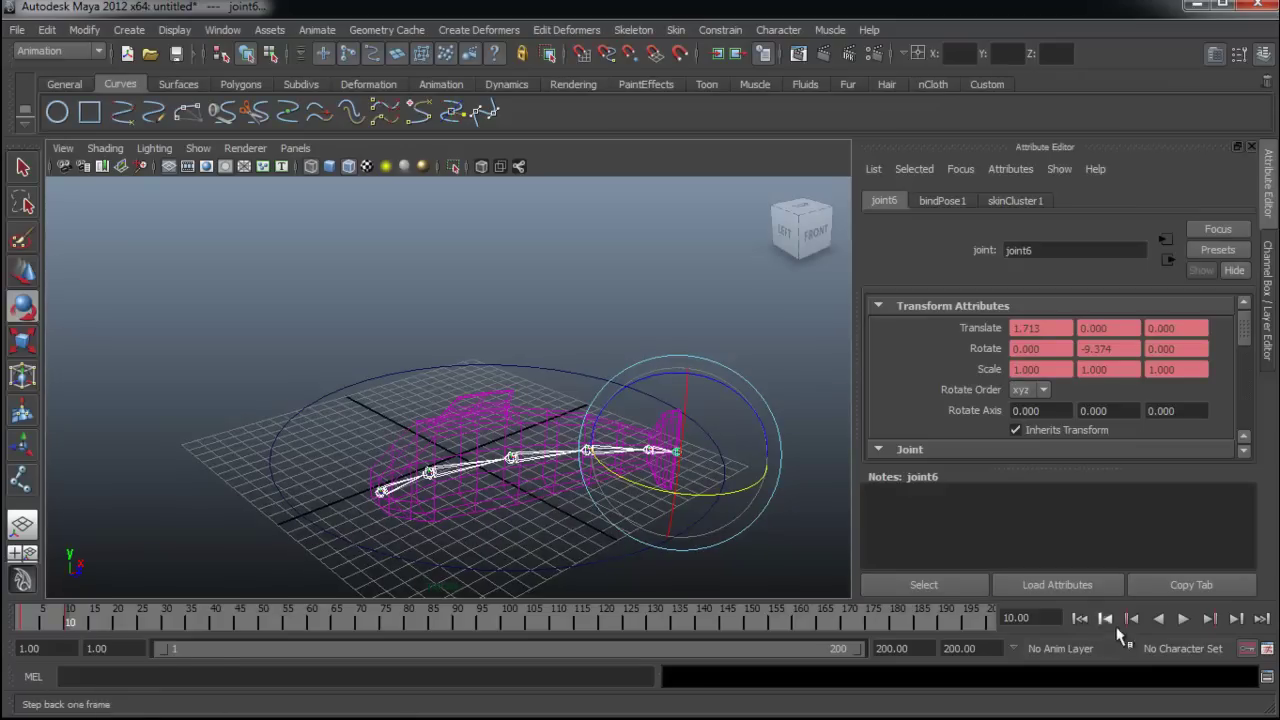
click(1183, 618)
alt+drag(708, 343, 683, 345)
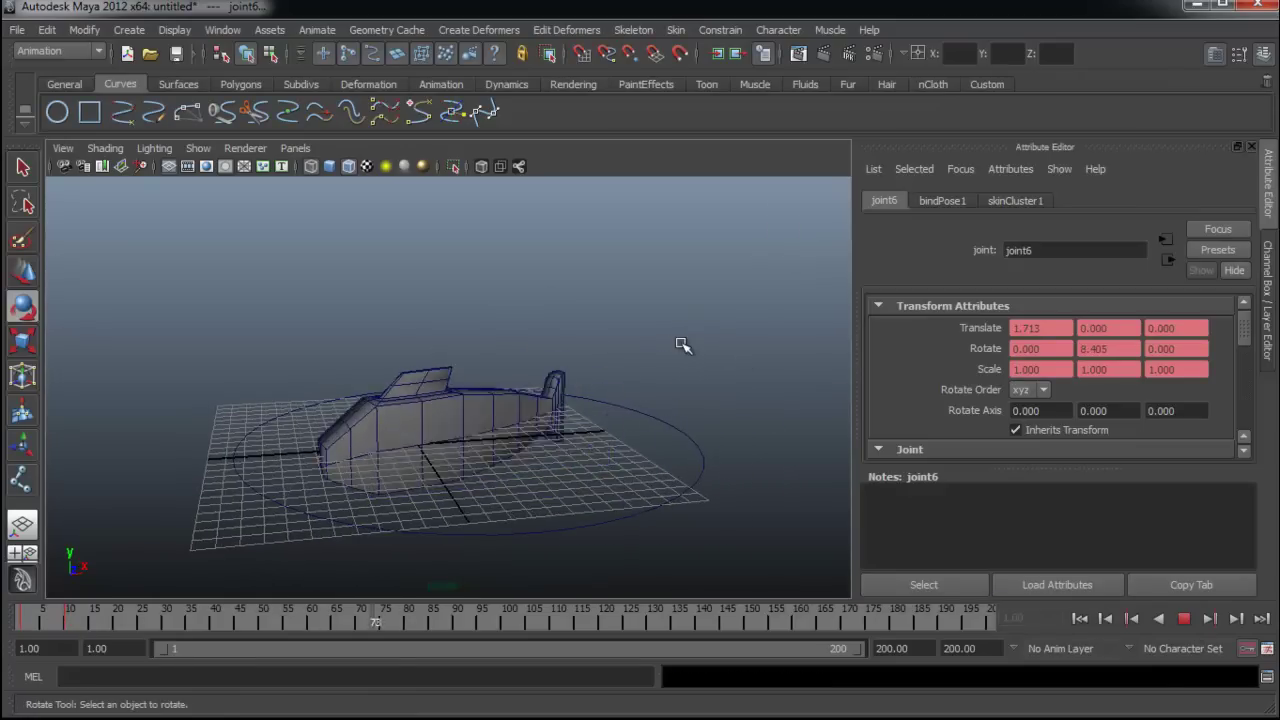